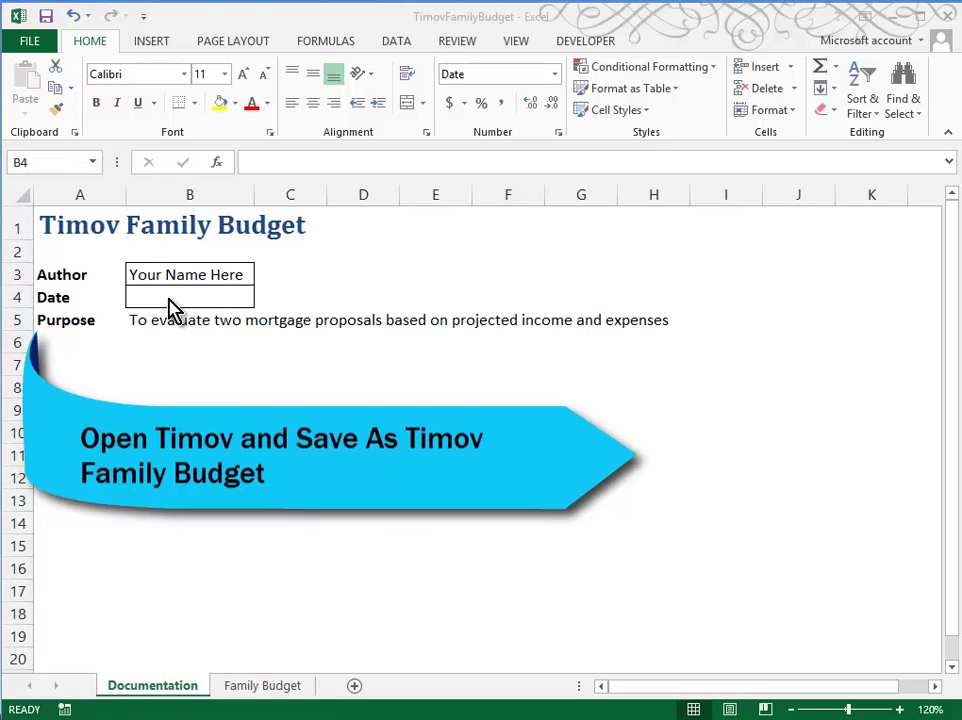
- Enter the formula =TODAY() in the Date cell B4 of the Documentation sheet
click(168, 298)
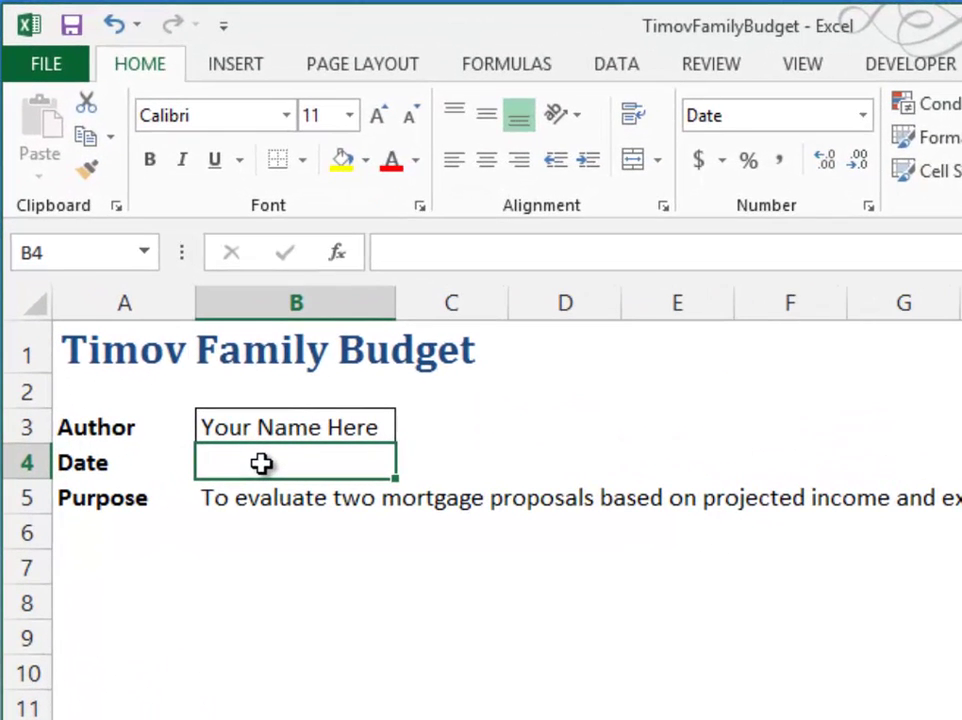
text(=to)
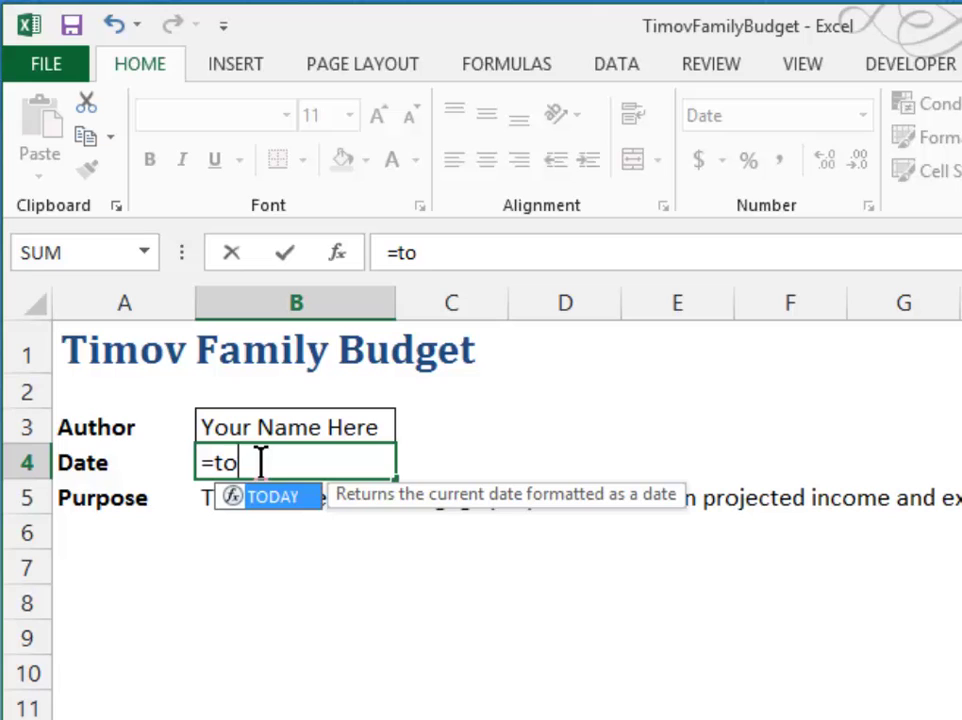
text(day())
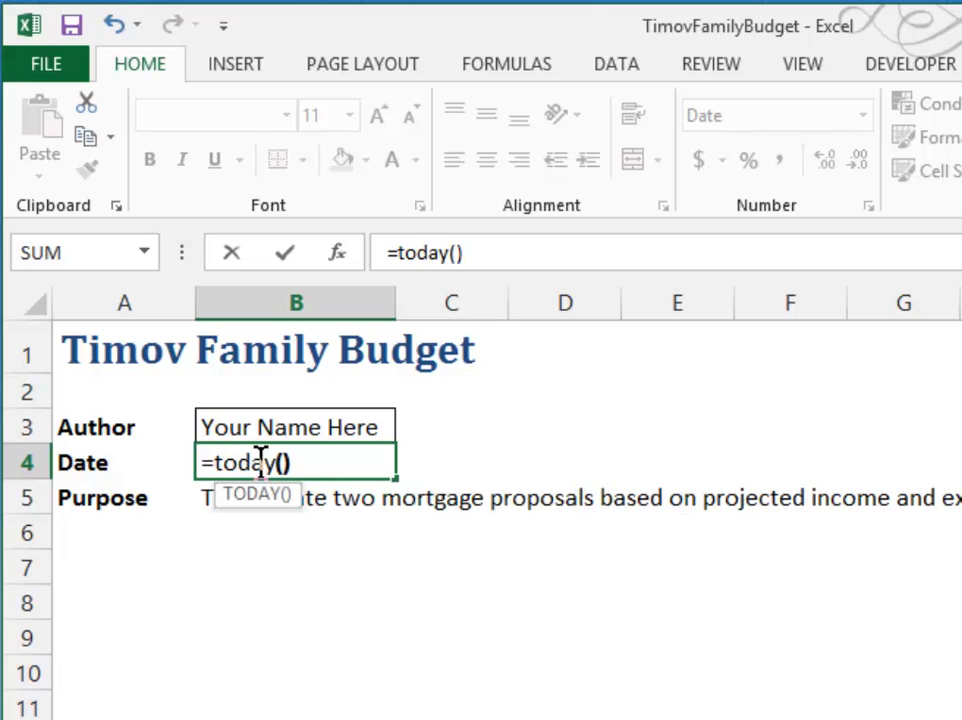
key(Return)
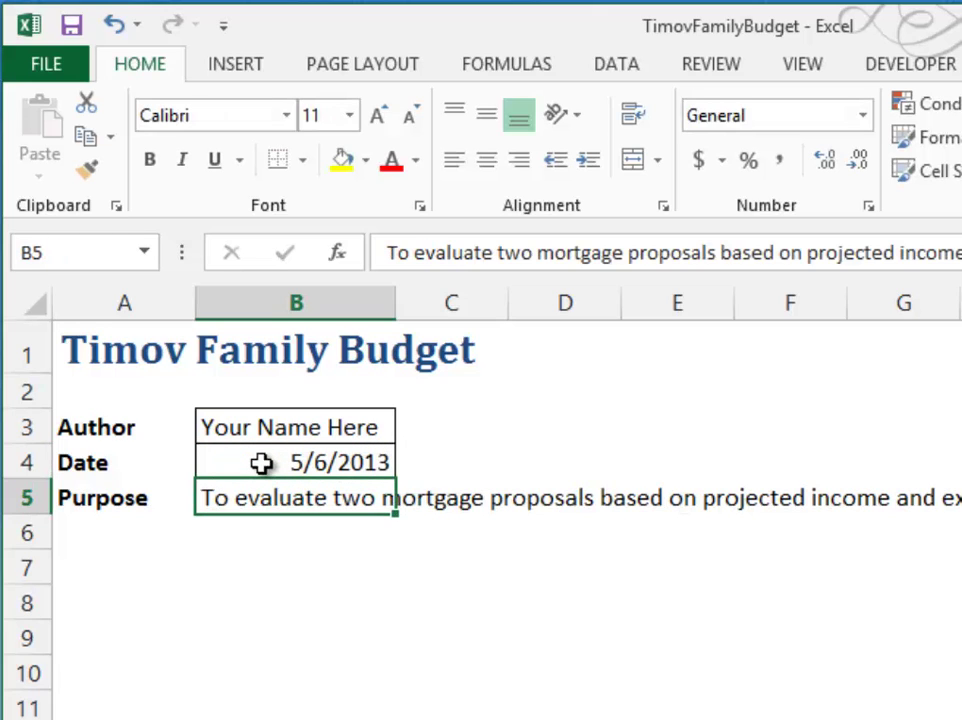
- On the Family Budget sheet, enter Jan in C18 and autofill the month headings across row 18 through Dec
key(ctrl+Page_Down)
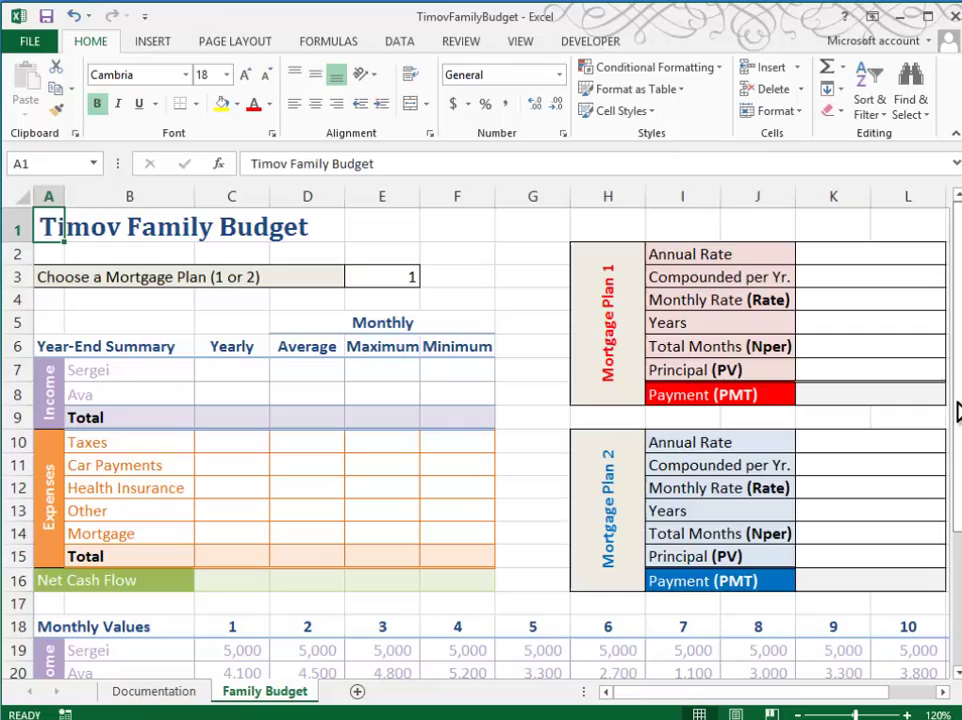
drag(956, 402, 955, 548)
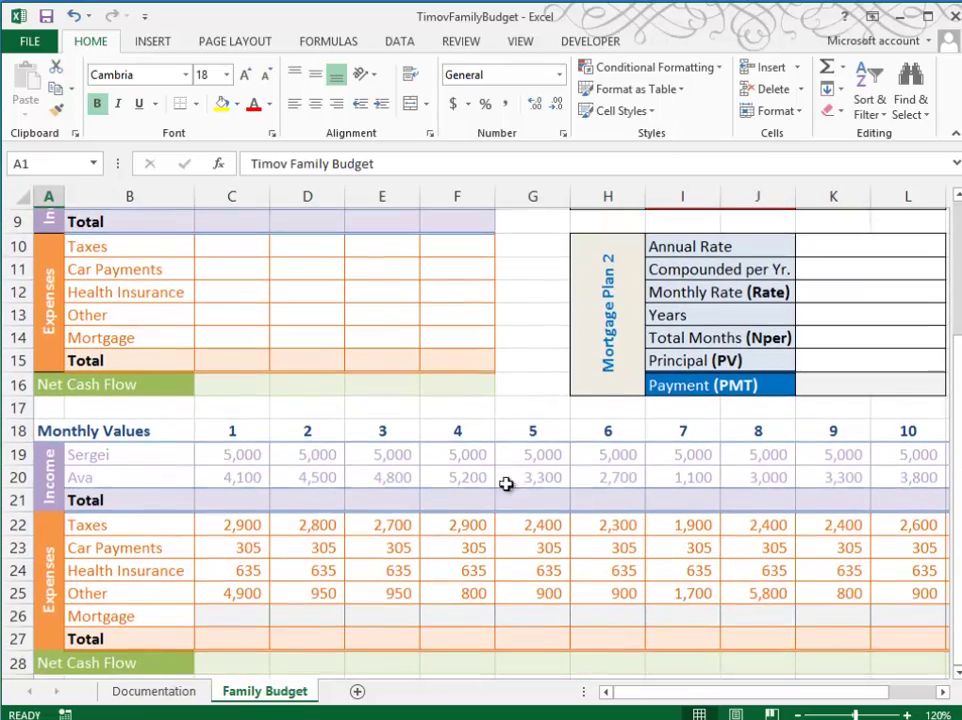
click(245, 430)
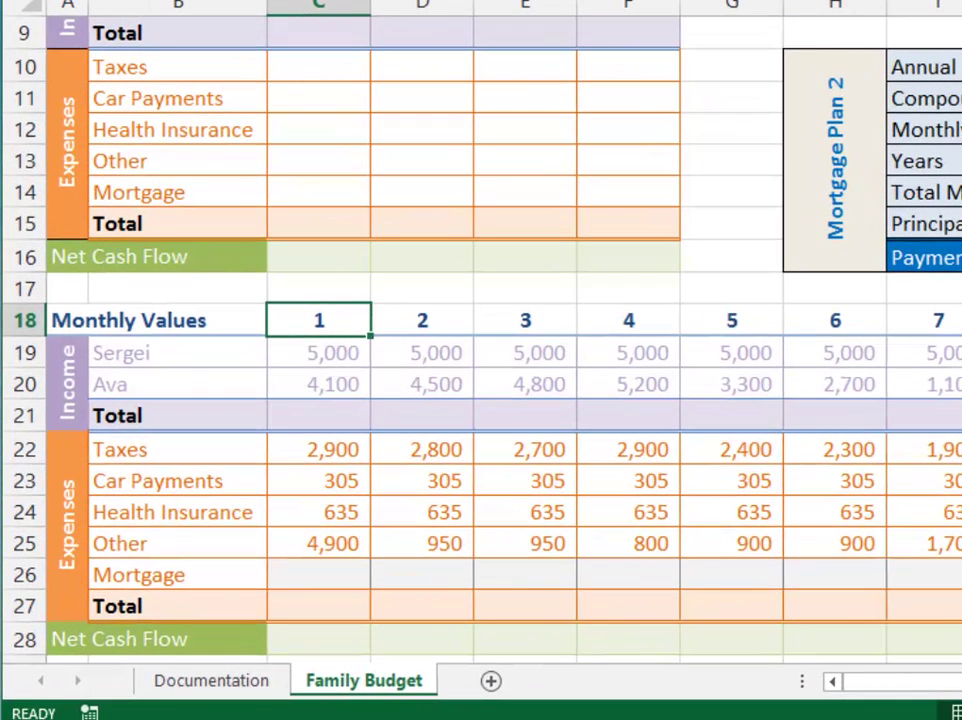
text(Jan)
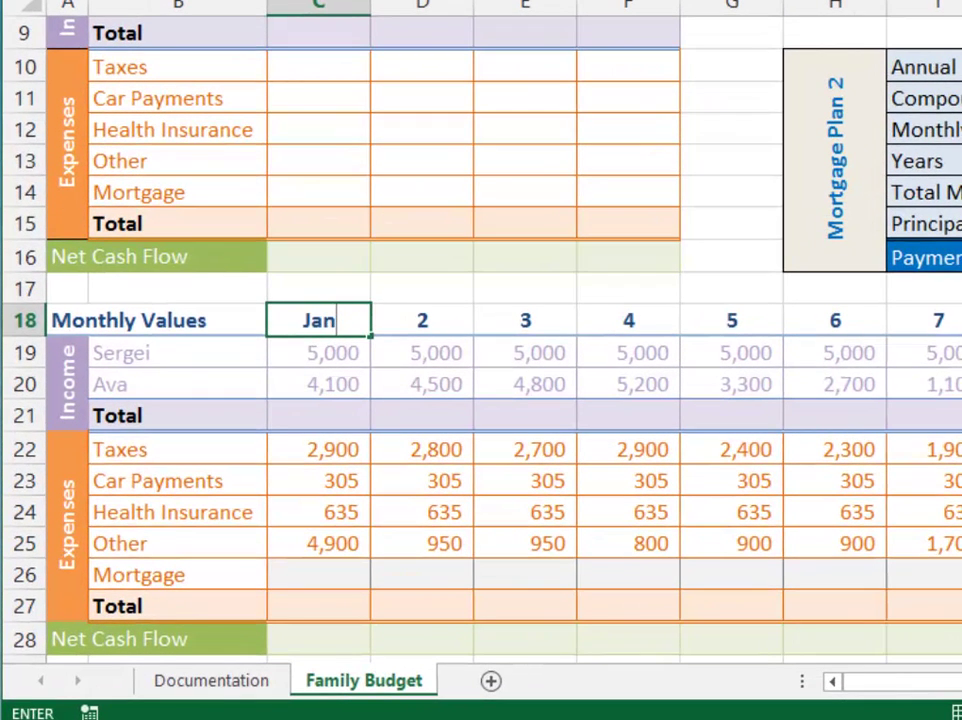
key(Return)
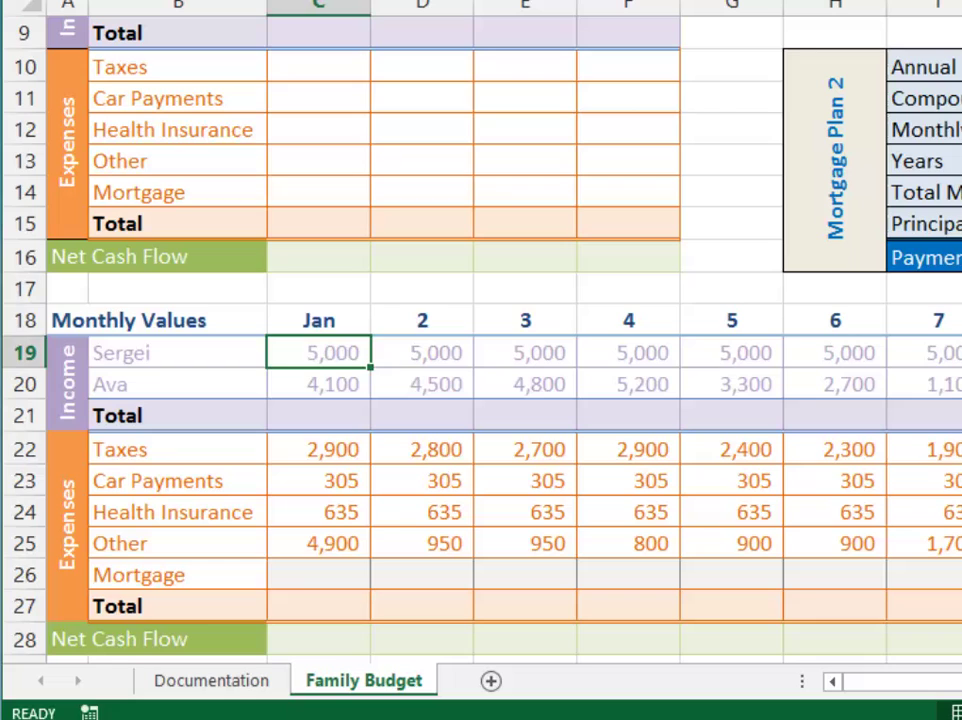
click(319, 320)
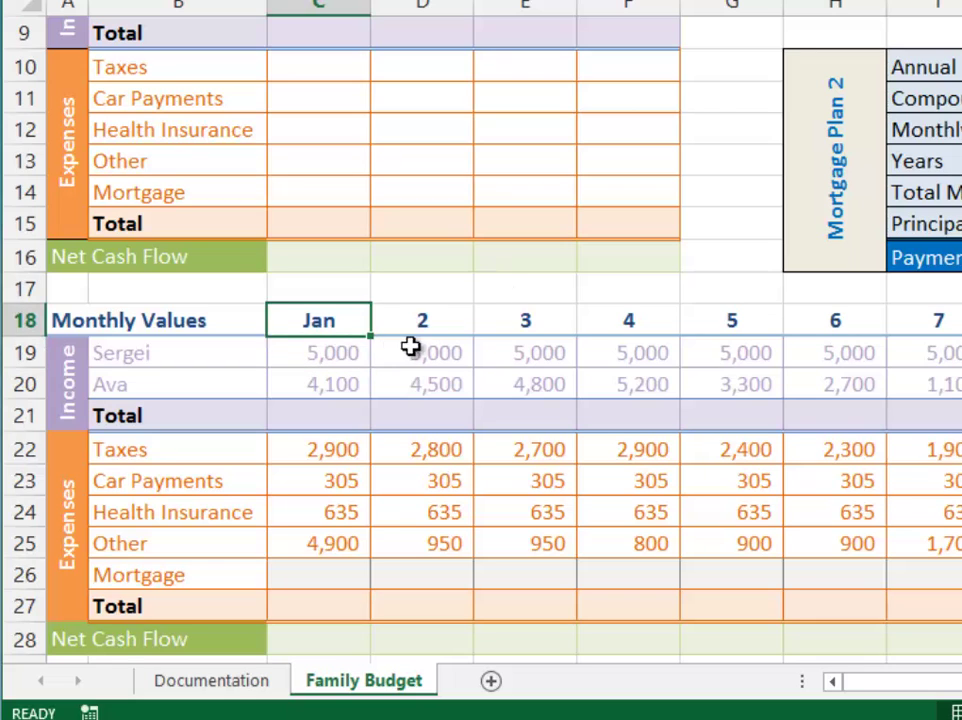
drag(374, 340, 958, 322)
click(878, 714)
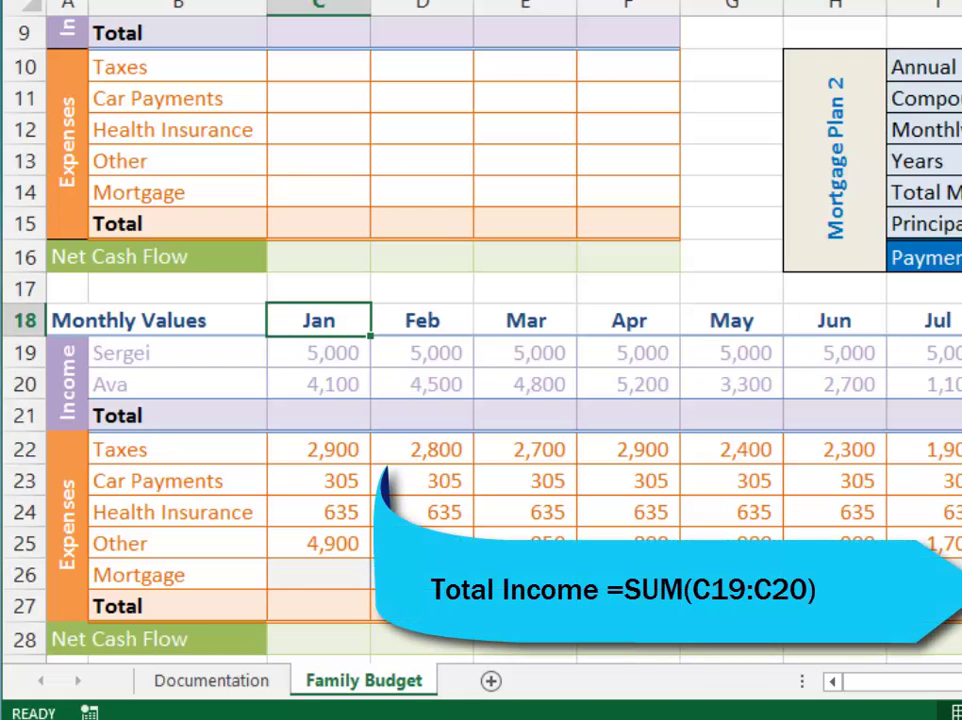
- Total January's income in C21 with =SUM(C19:C20) and fill the formula across to December in N21
scroll(438, 298, up, 2)
click(307, 548)
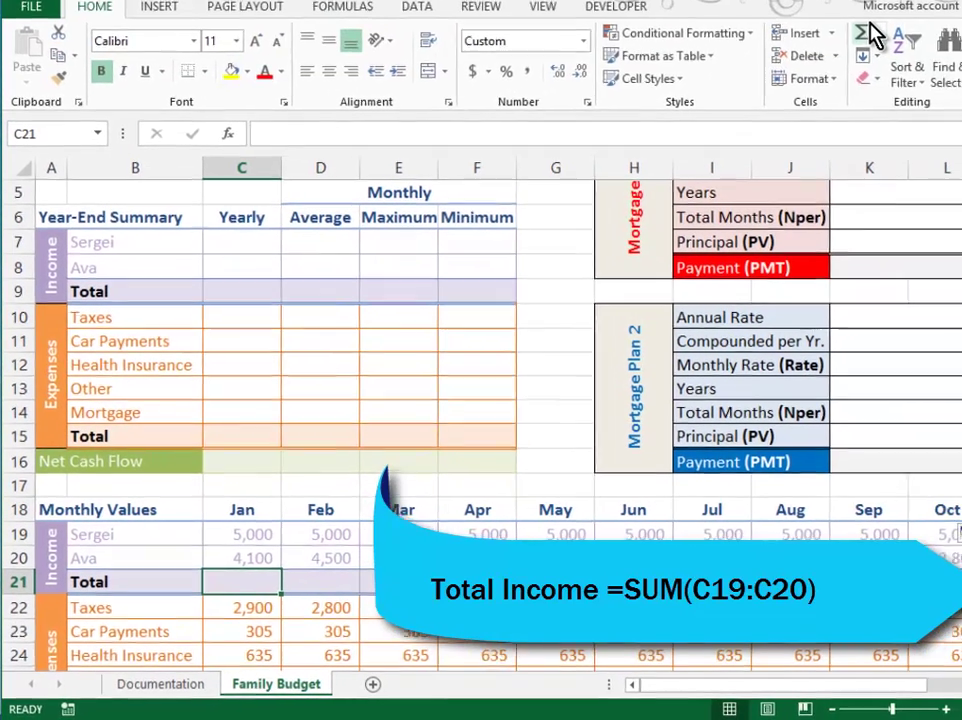
click(866, 36)
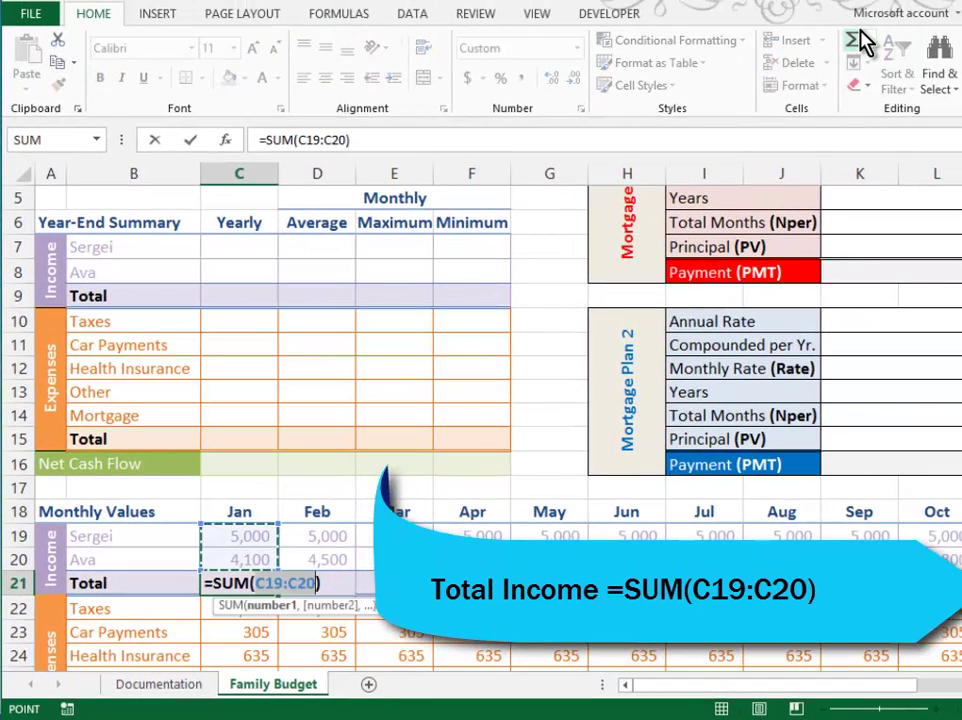
click(866, 36)
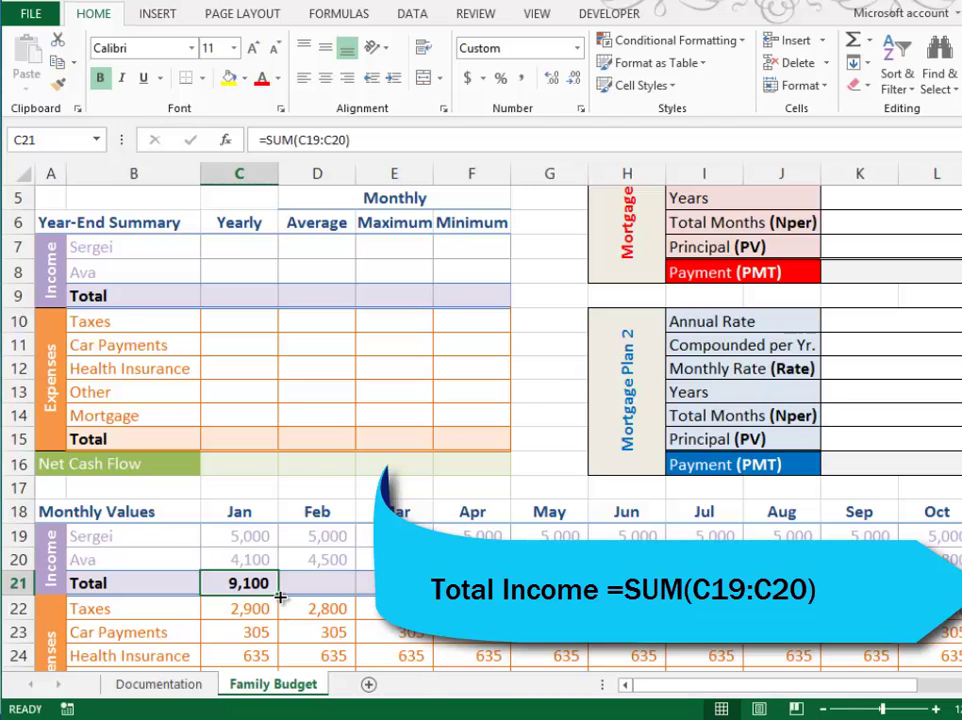
drag(279, 593, 820, 610)
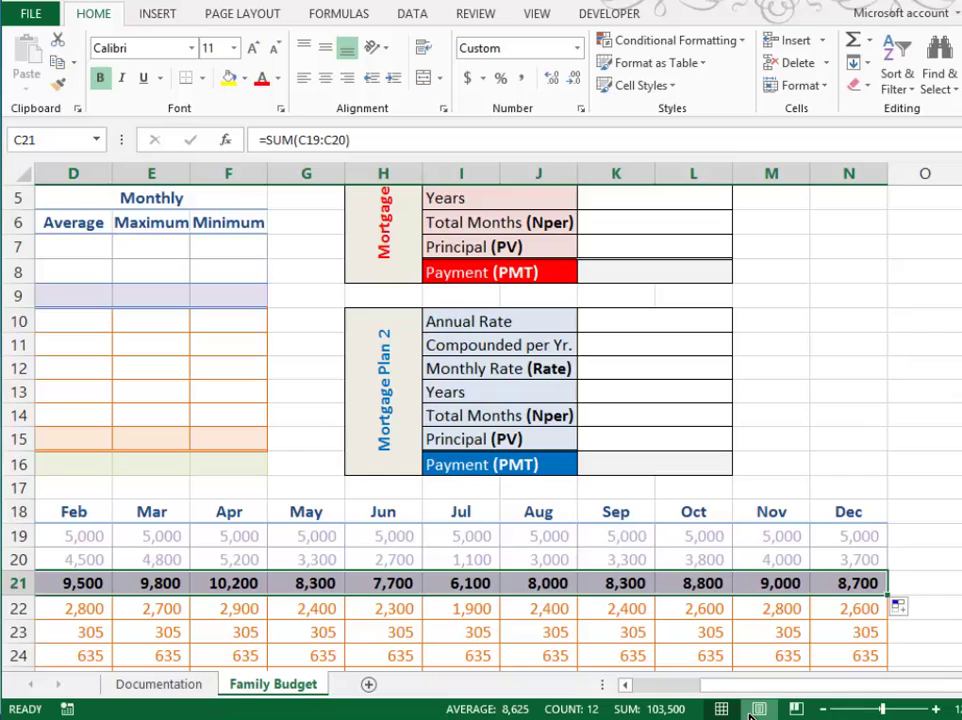
drag(741, 690, 613, 697)
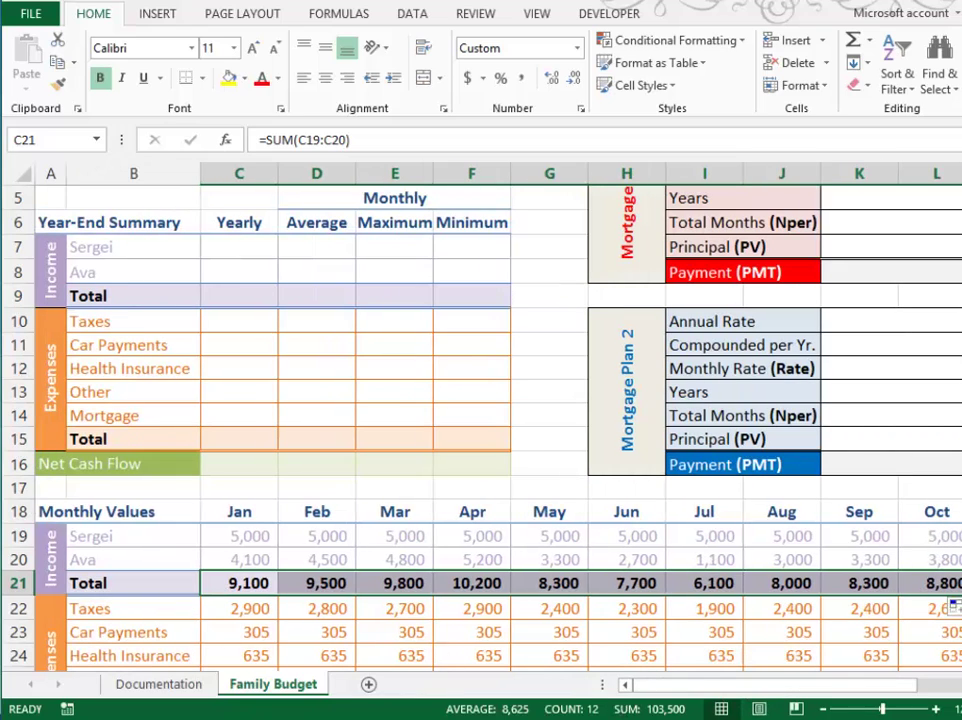
- Total January's expenses in C27 with =SUM(C22:C26) and fill the formula across to December in N27
scroll(282, 632, down, 2)
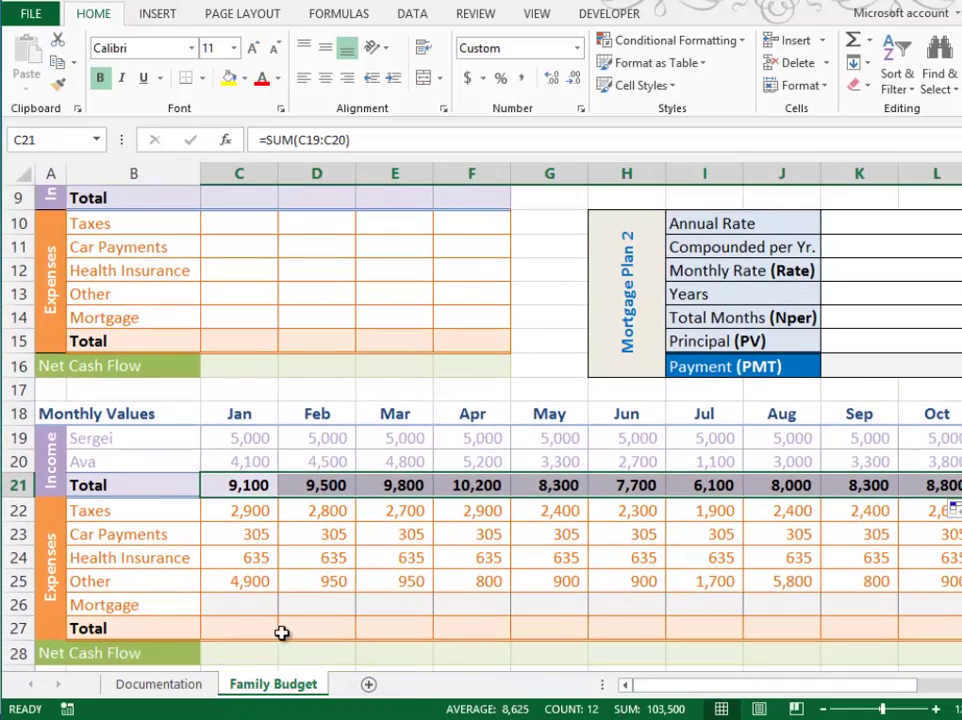
click(231, 628)
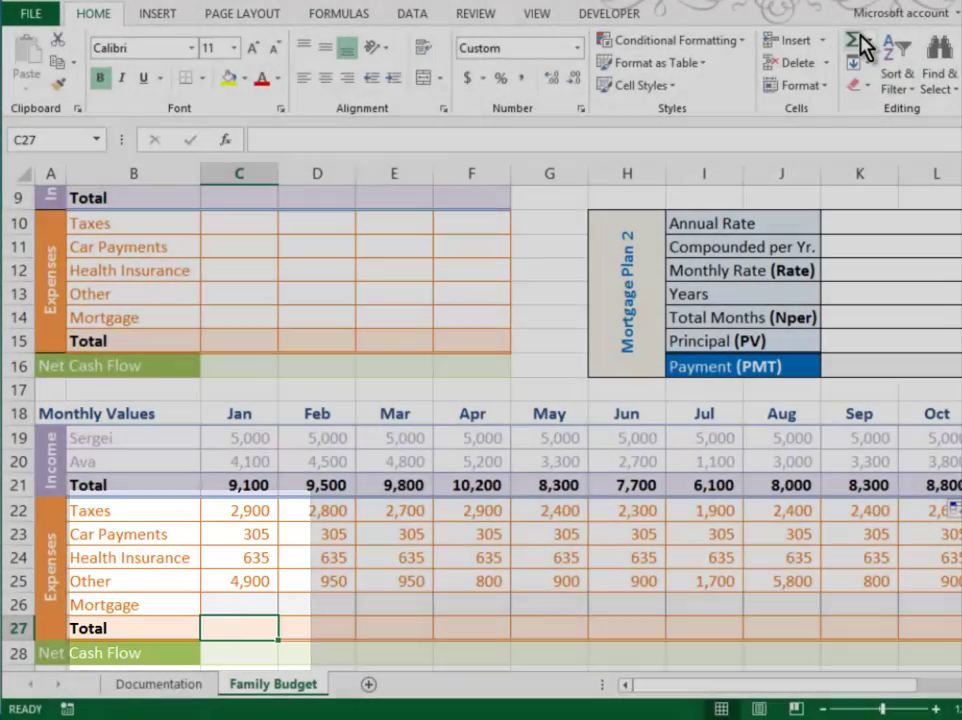
click(857, 40)
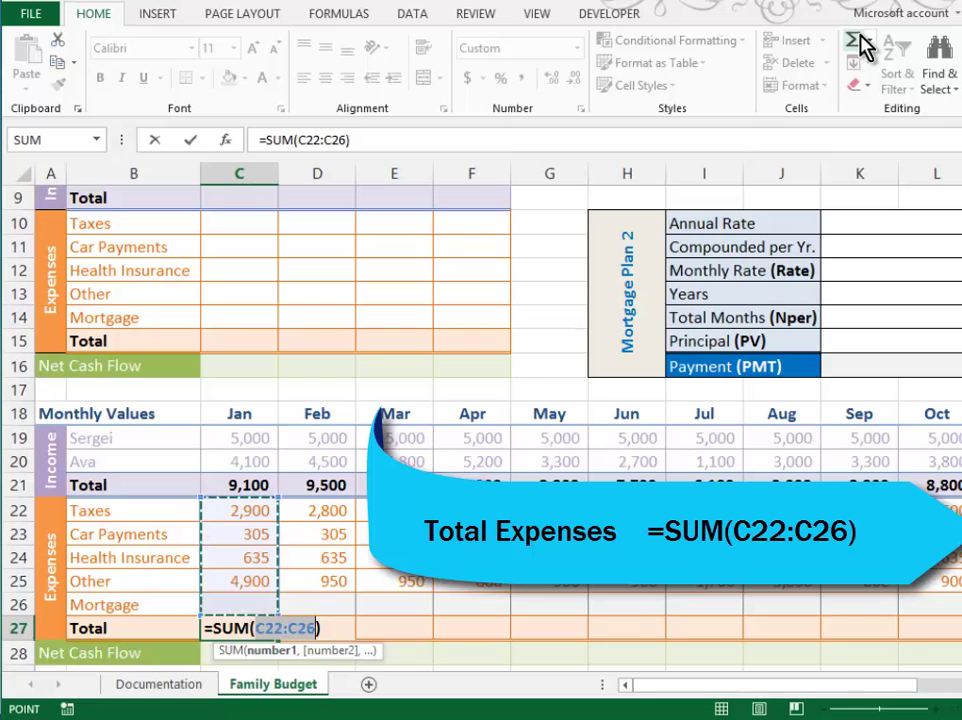
click(859, 40)
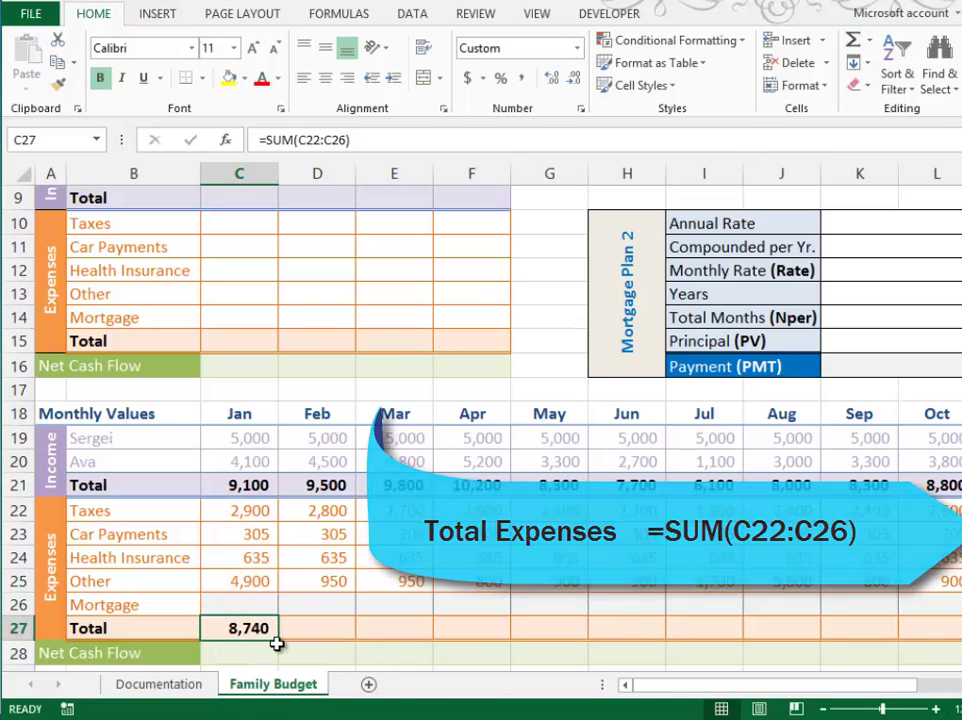
drag(277, 640, 885, 640)
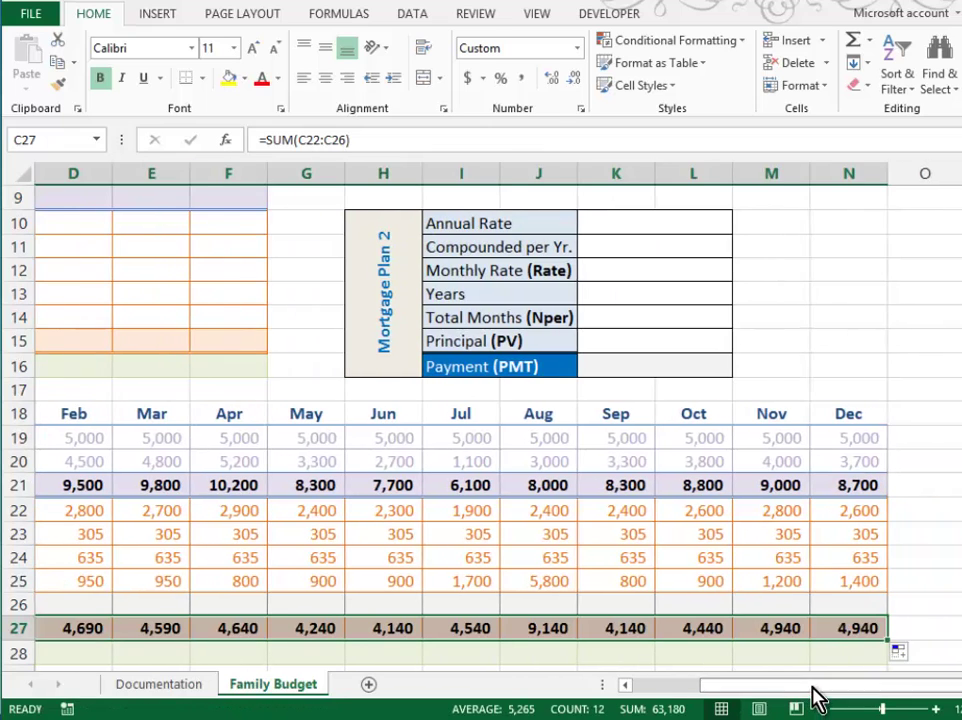
drag(811, 690, 656, 692)
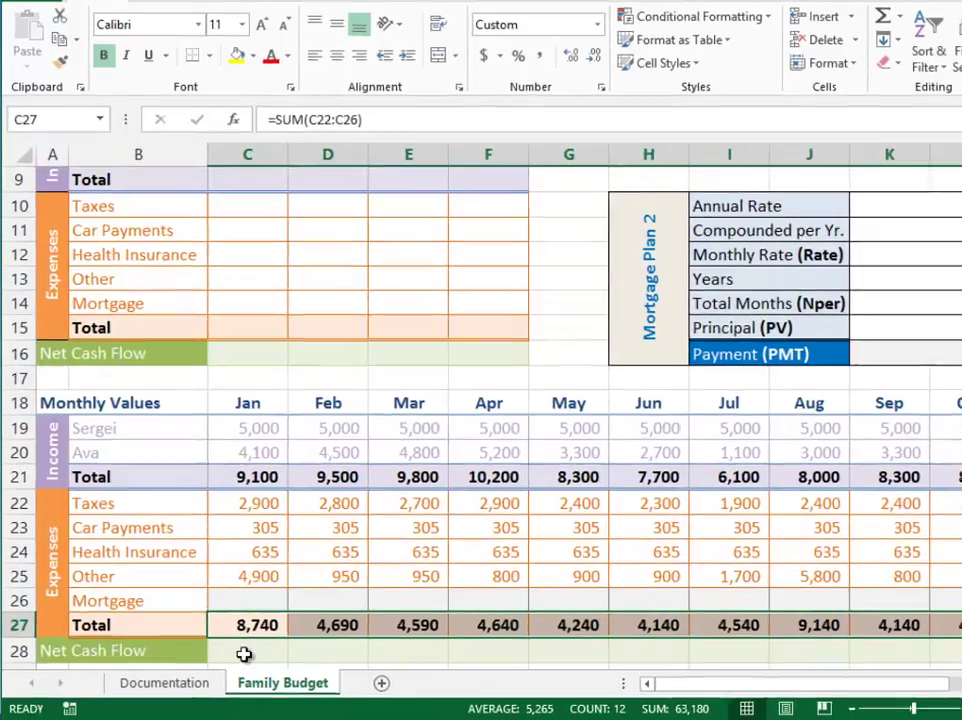
- Calculate January's net cash flow in C28 with =C21-C27 and fill the formula across to December in N28
drag(232, 652, 300, 652)
click(268, 644)
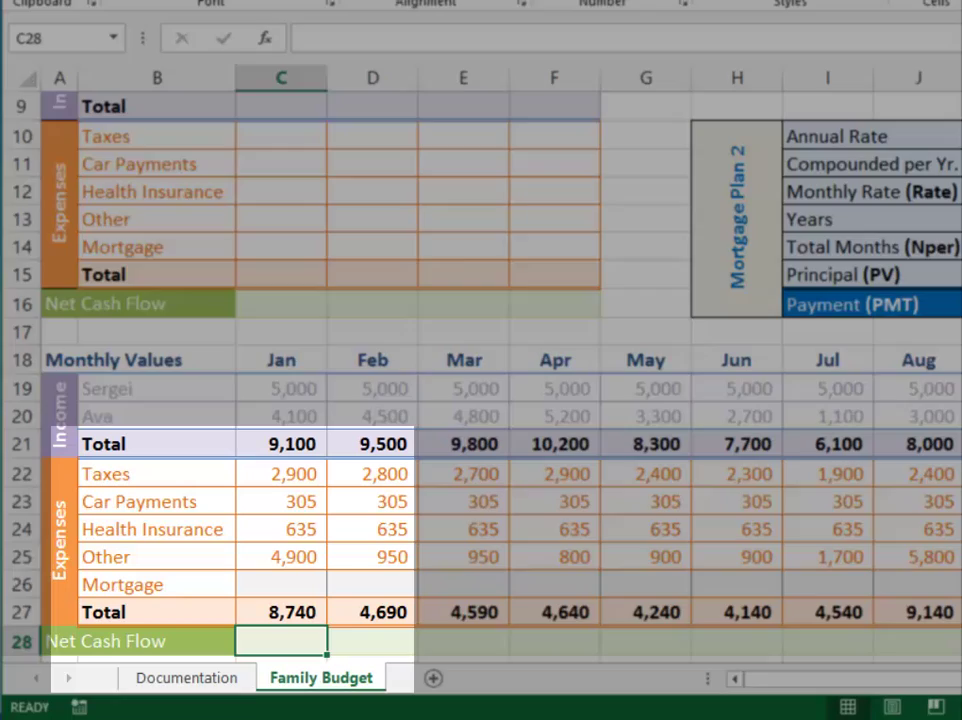
text(=)
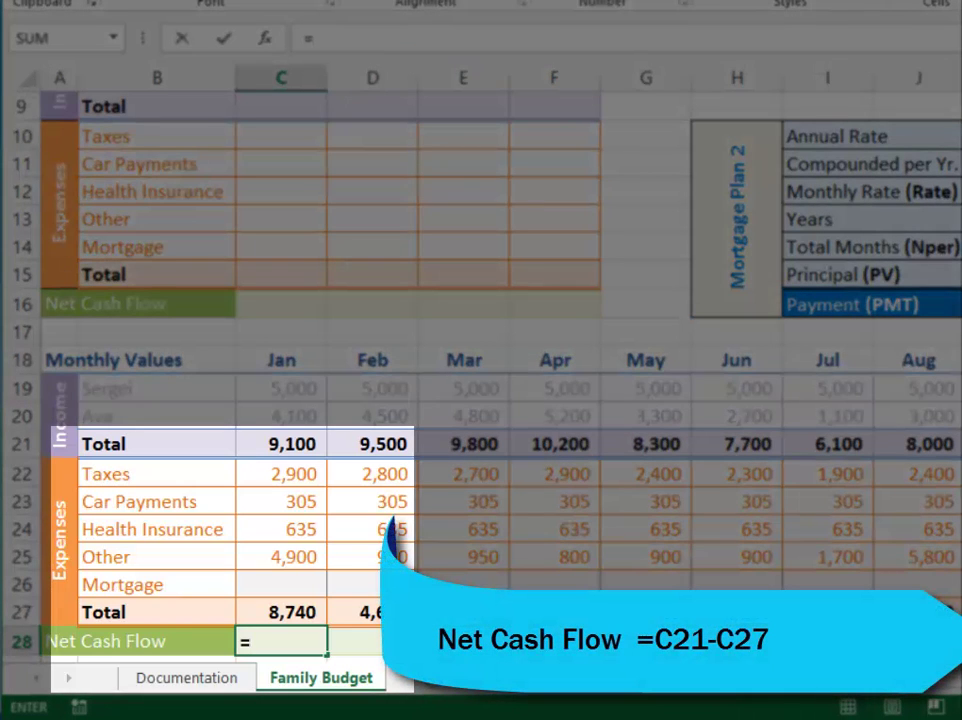
click(313, 441)
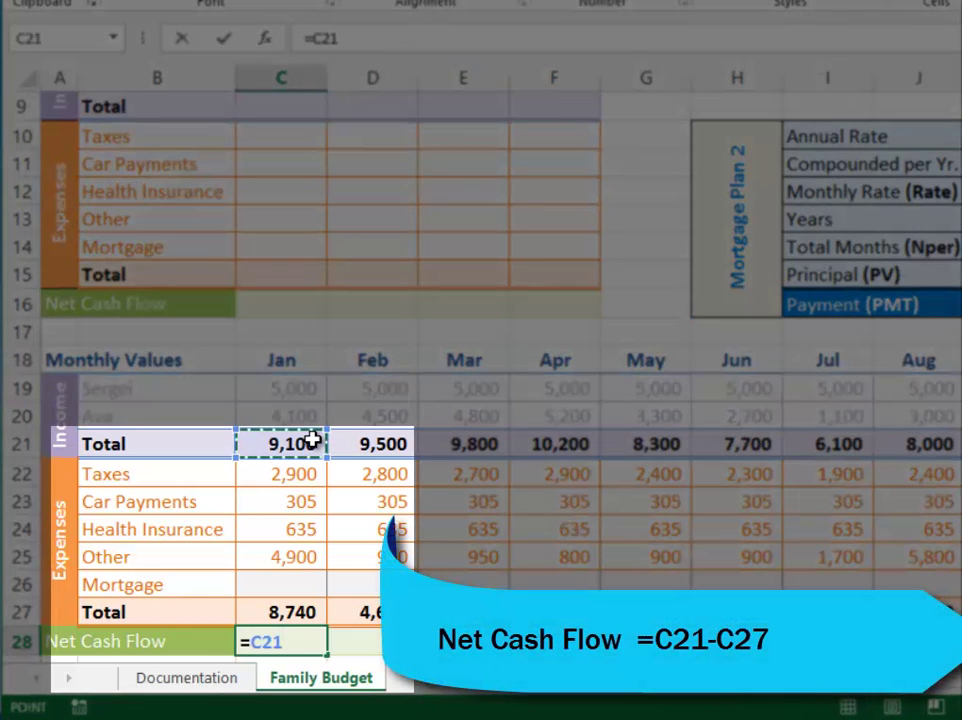
text(-)
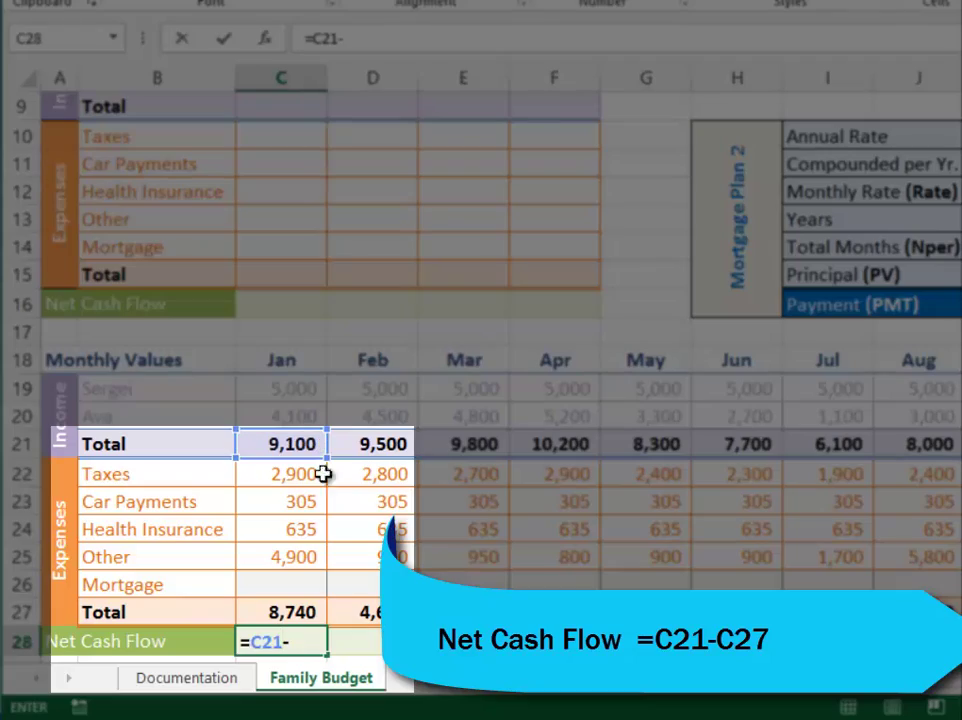
click(288, 612)
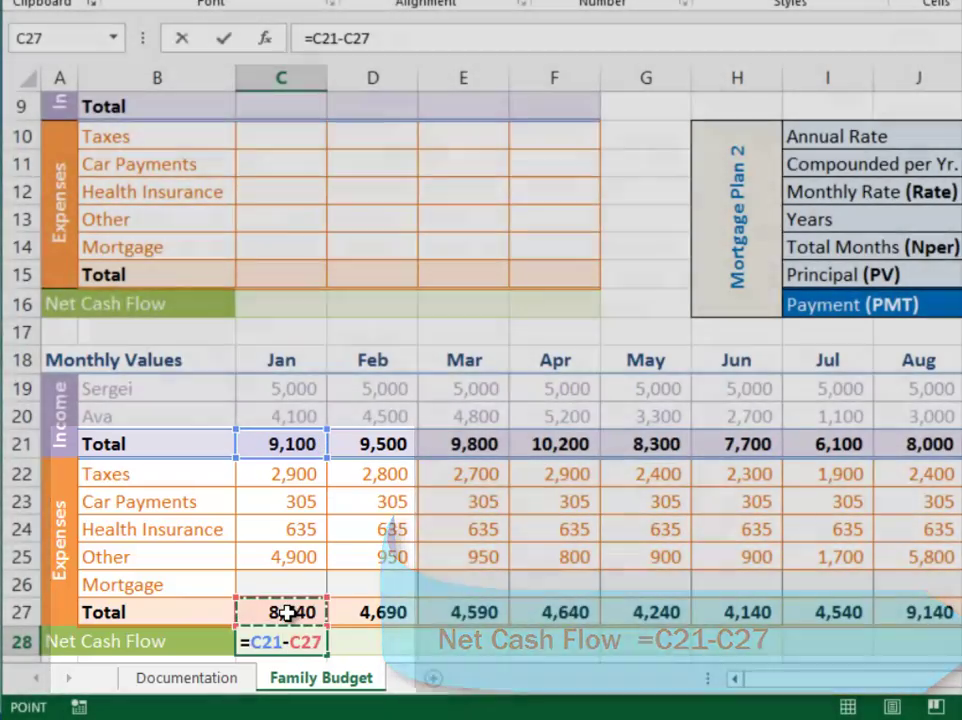
key(Return)
click(290, 612)
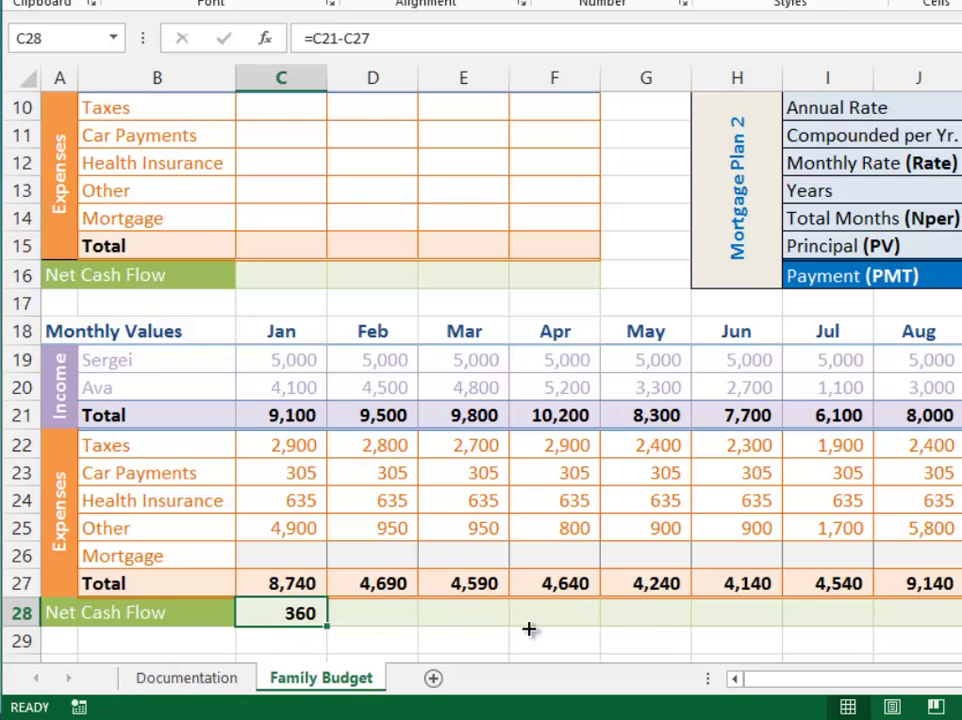
drag(327, 625, 940, 625)
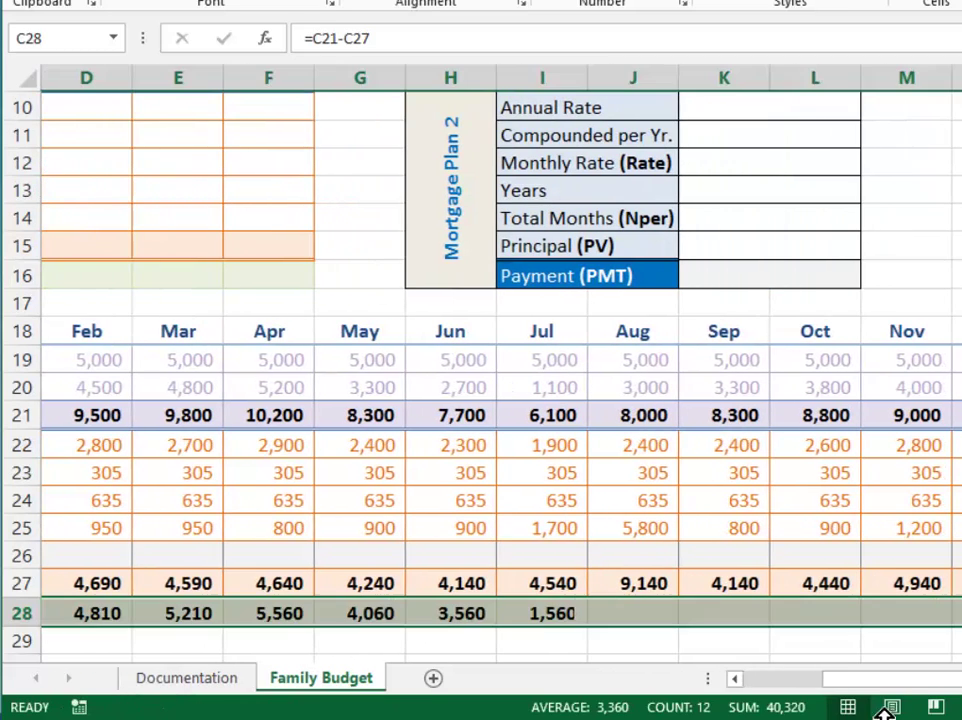
click(770, 679)
- Total the first earner's yearly income in C7 of the Year-End Summary with =SUM(C19:N19)
scroll(480, 380, up, 3)
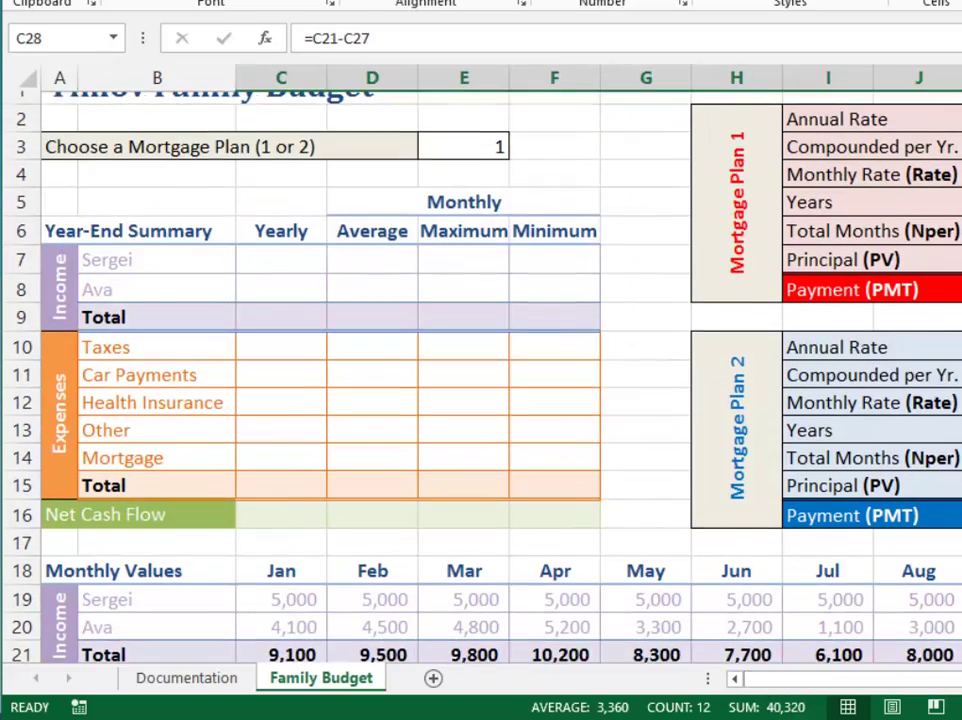
scroll(528, 300, down, 1)
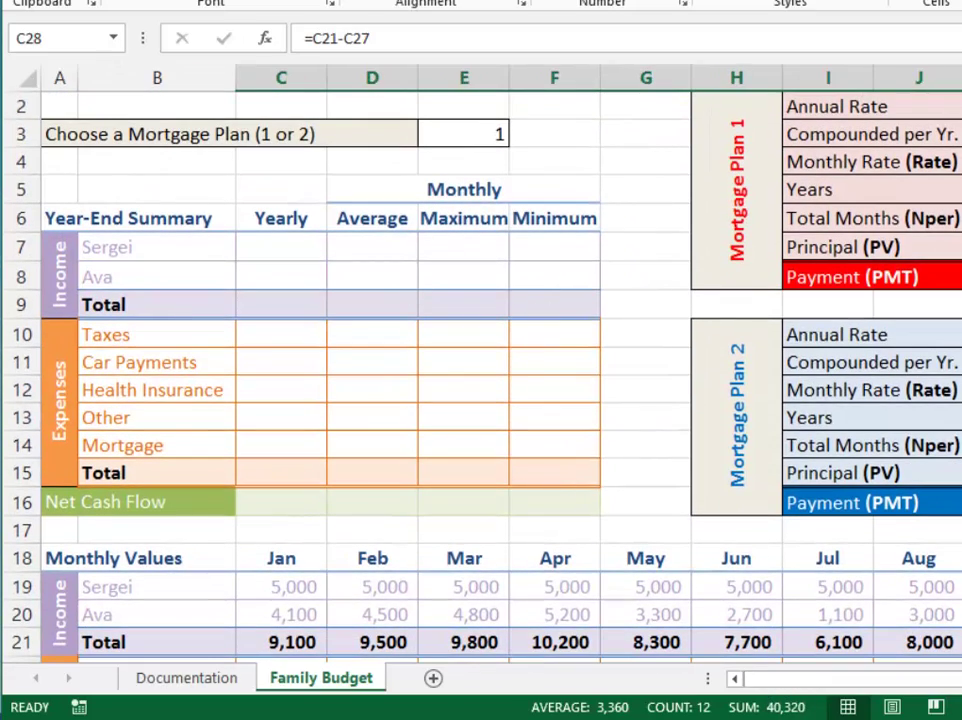
scroll(481, 236, down, 1)
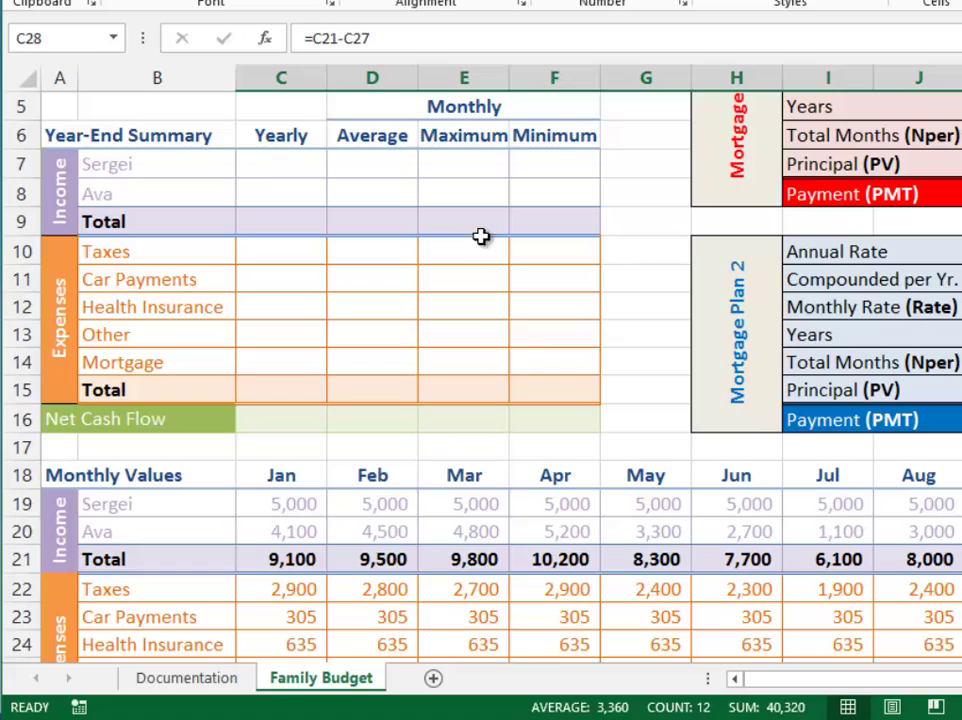
click(261, 157)
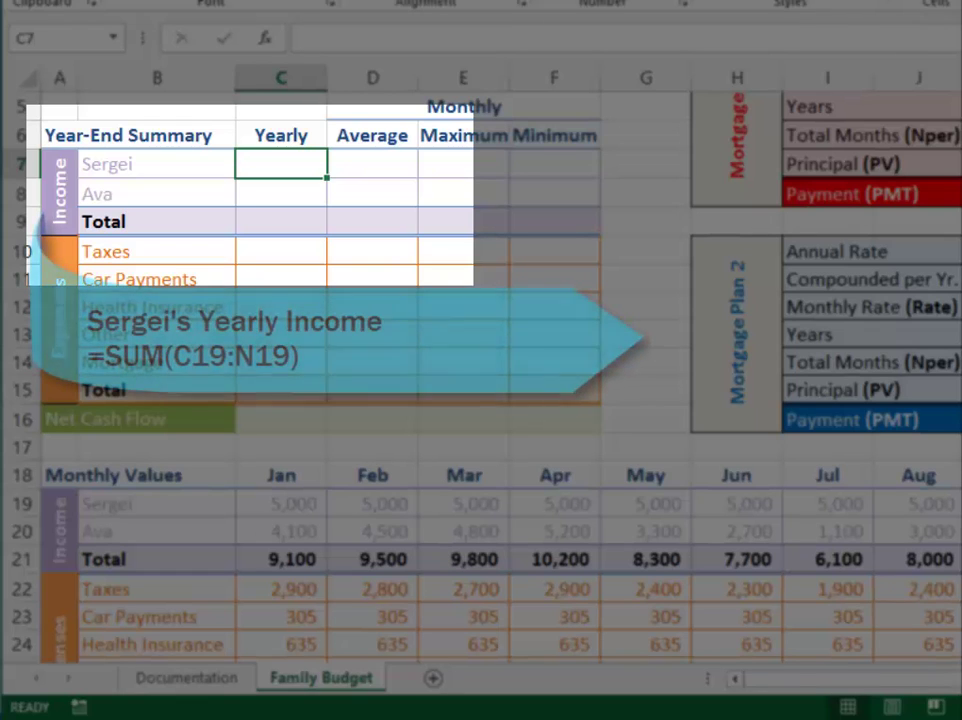
text(=sum()
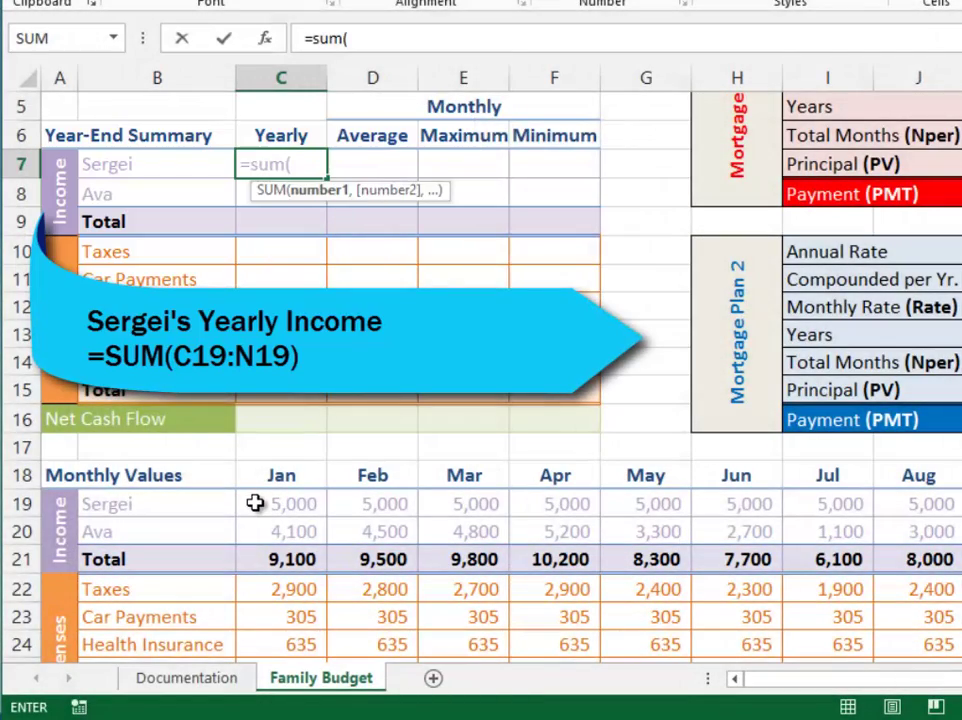
drag(255, 504, 960, 504)
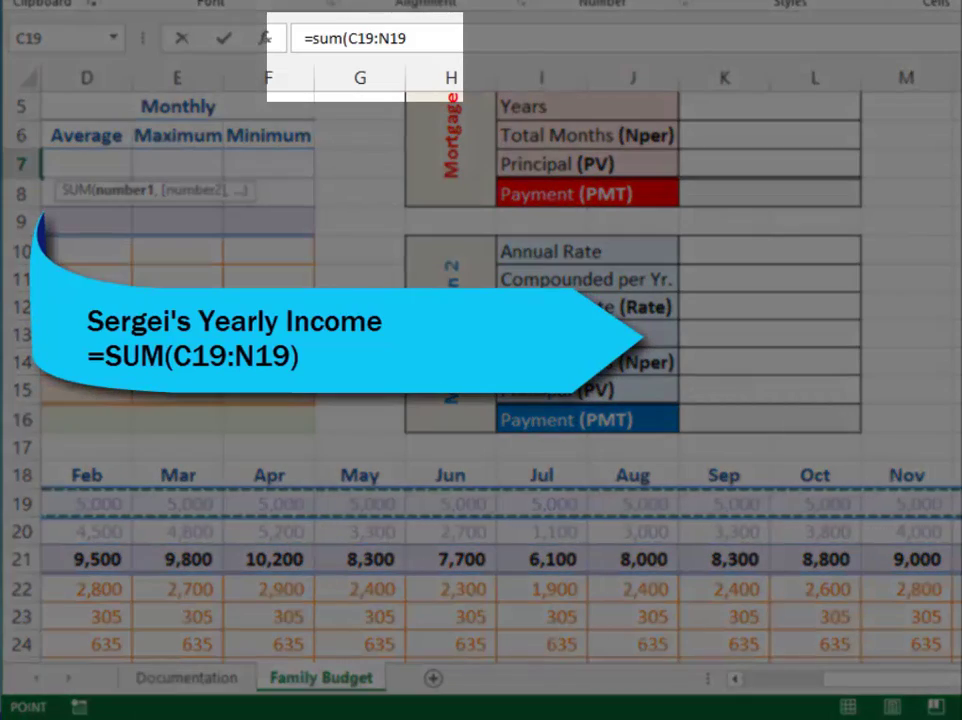
text())
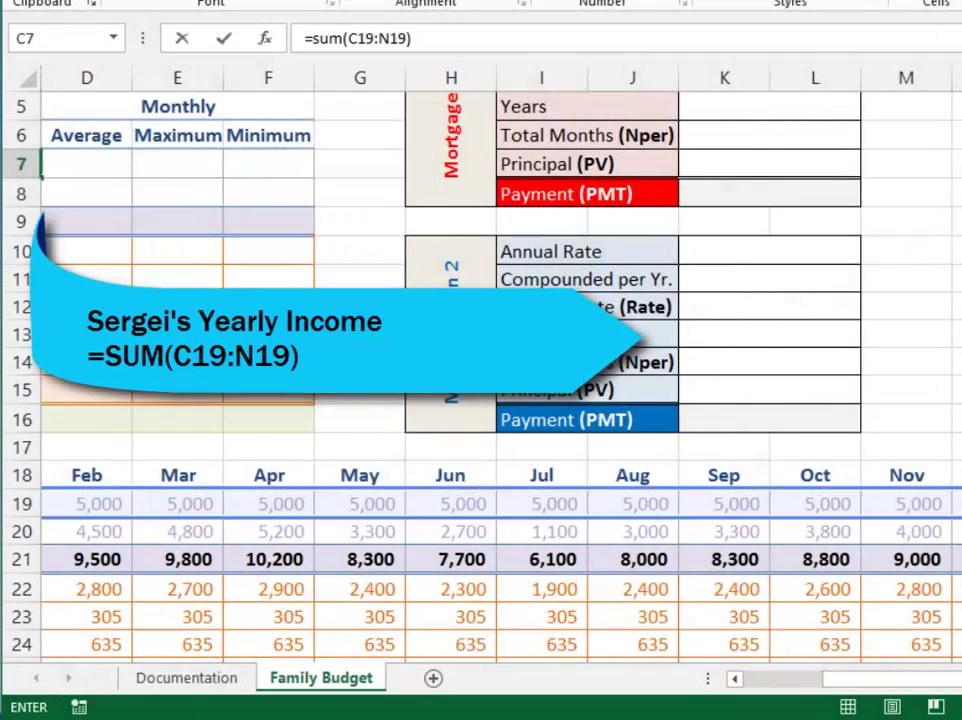
key(Return)
scroll(581, 388, left, 2)
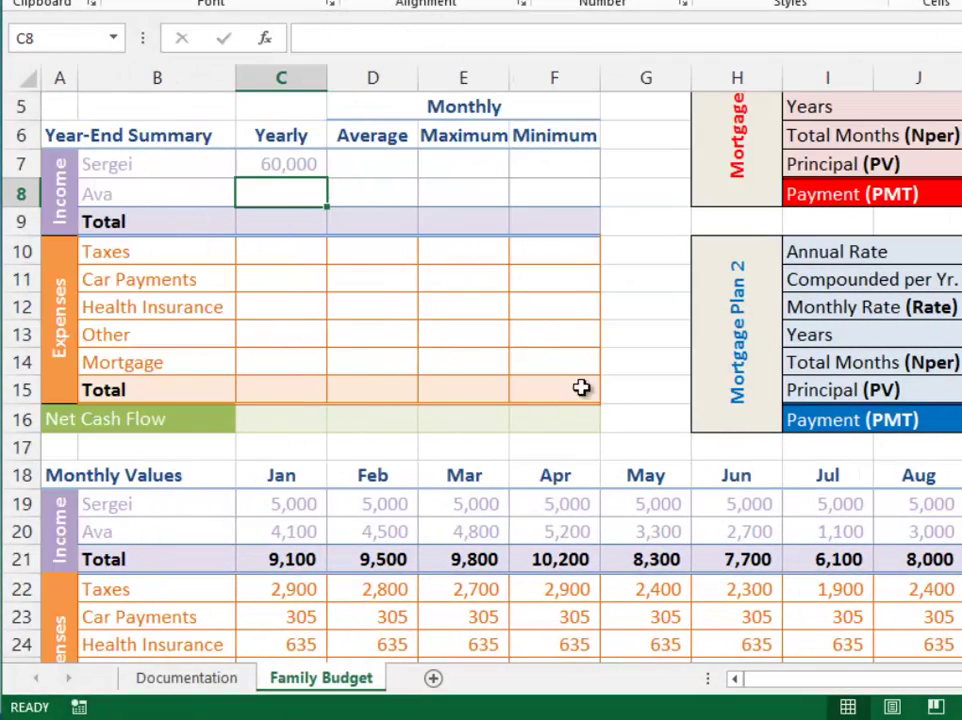
- Fill the yearly total formula from C7 down to Net Cash Flow in C16, using Fill Without Formatting
click(288, 163)
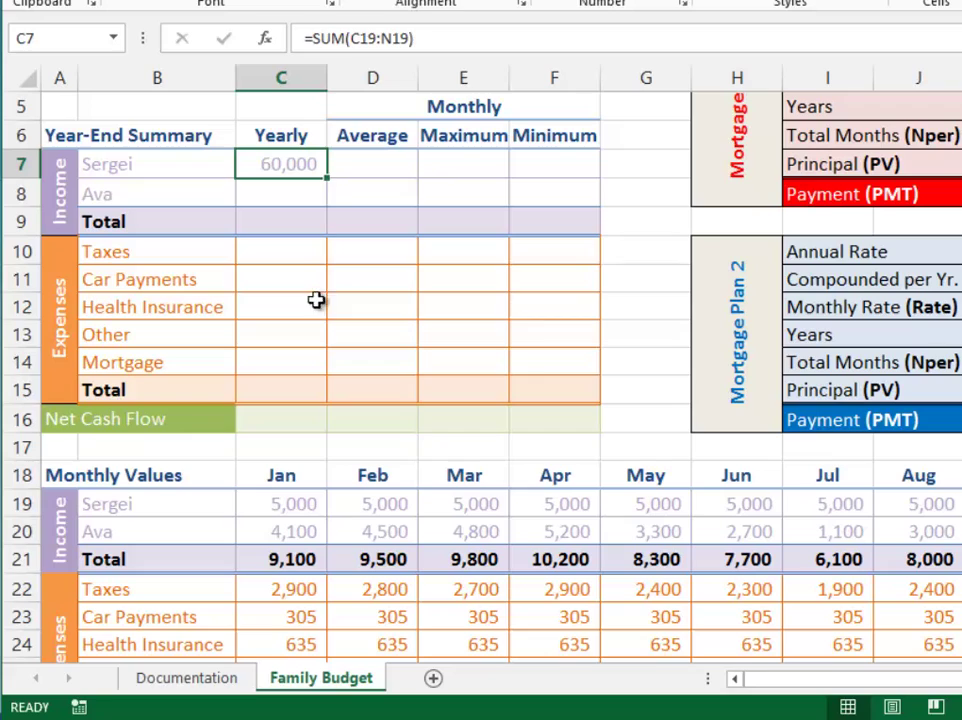
drag(329, 179, 326, 438)
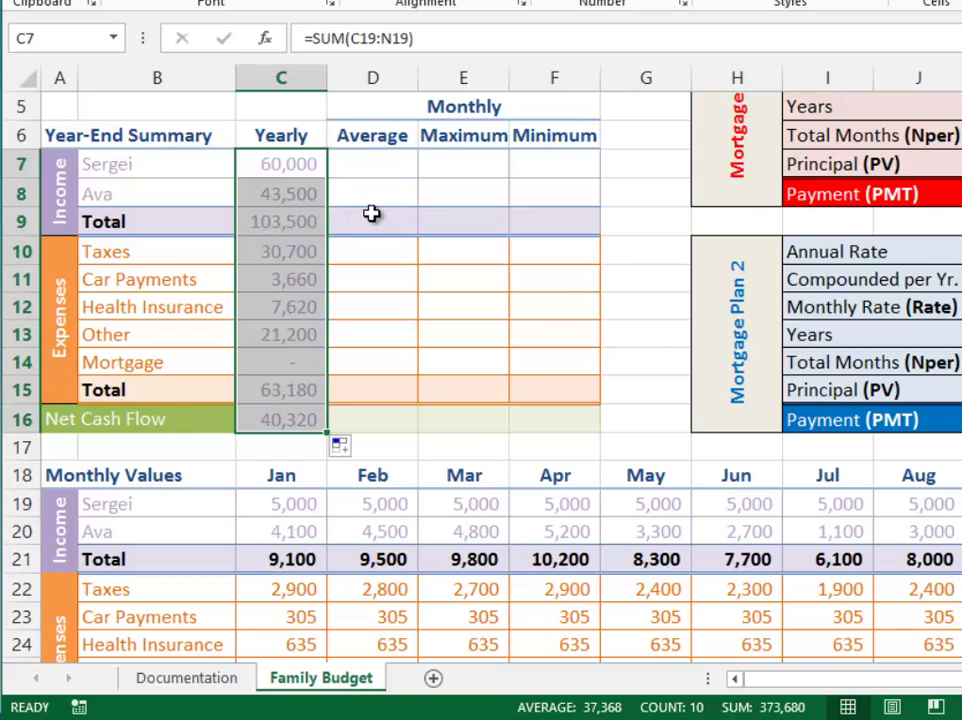
click(356, 449)
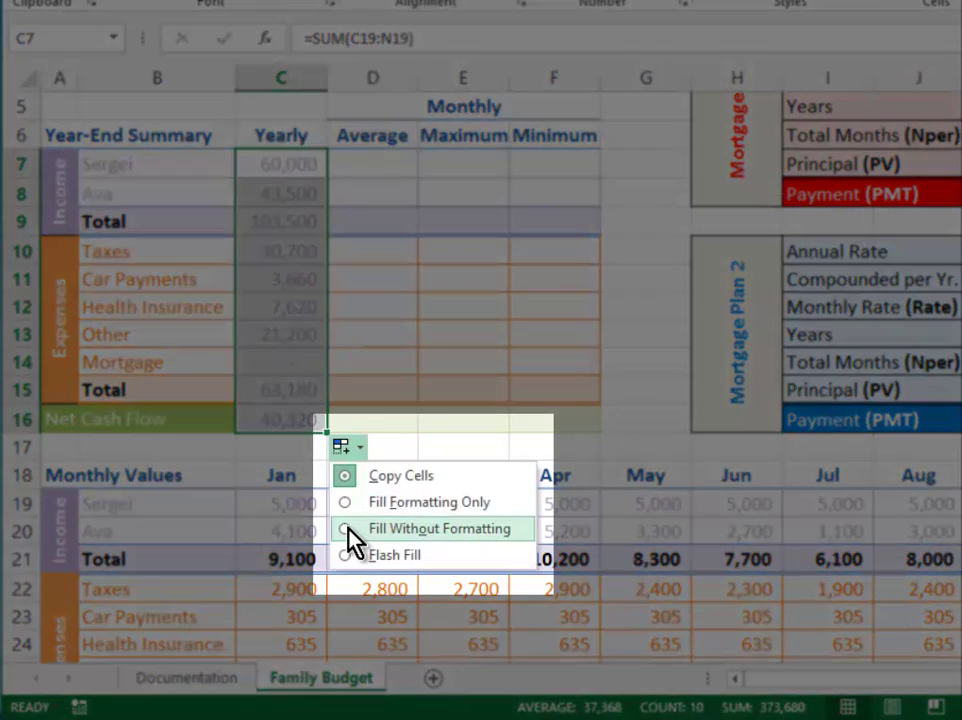
click(352, 528)
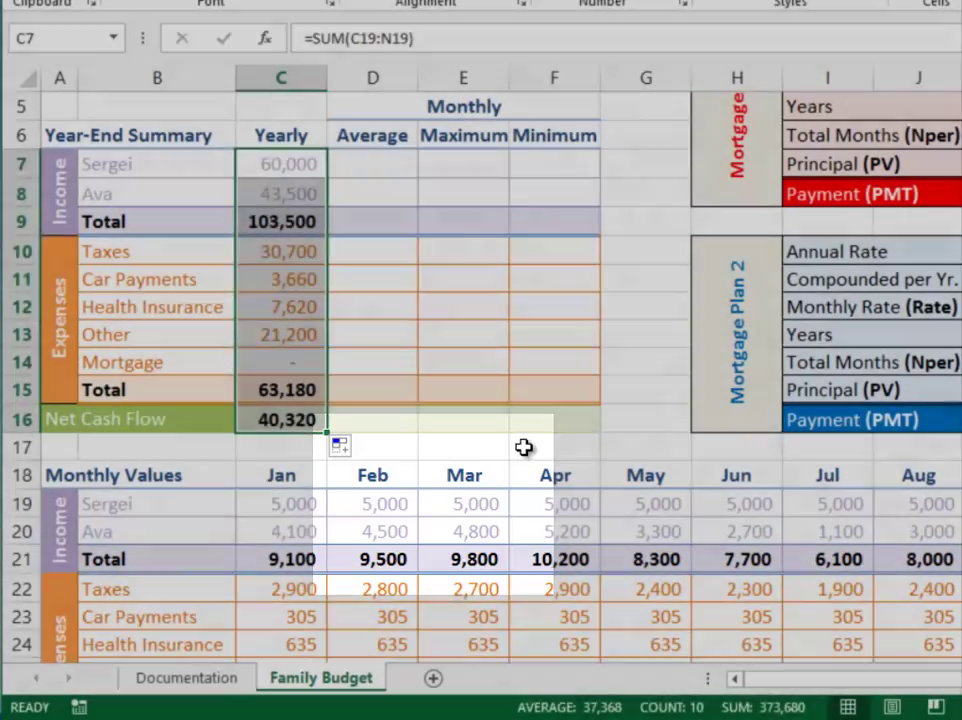
click(524, 447)
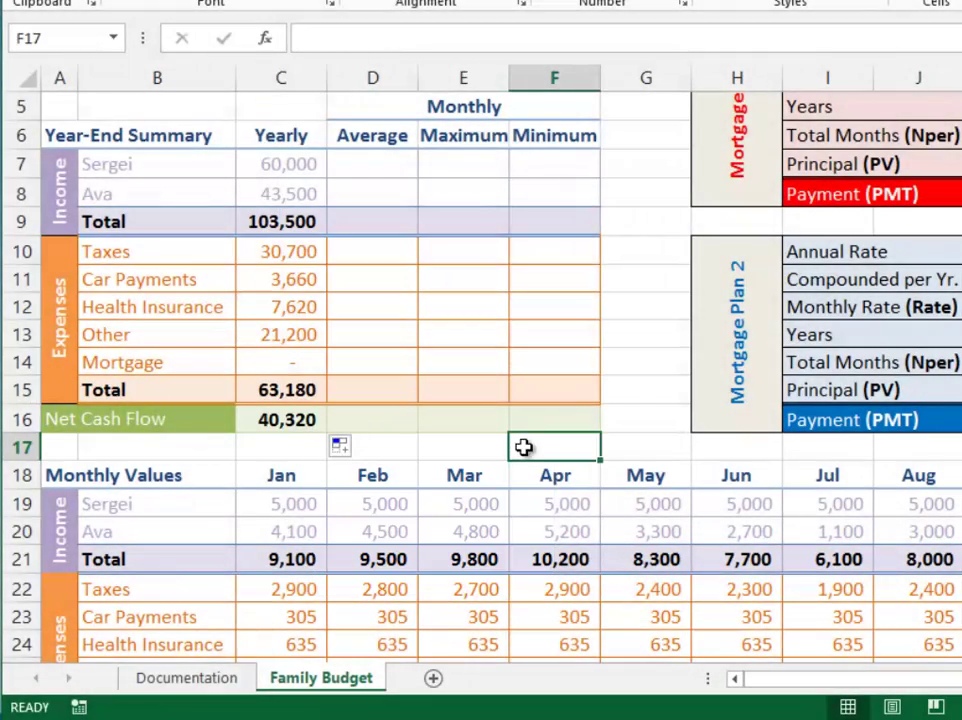
- Calculate the first earner's monthly average income in D7 with =AVERAGE(C19:N19)
click(385, 163)
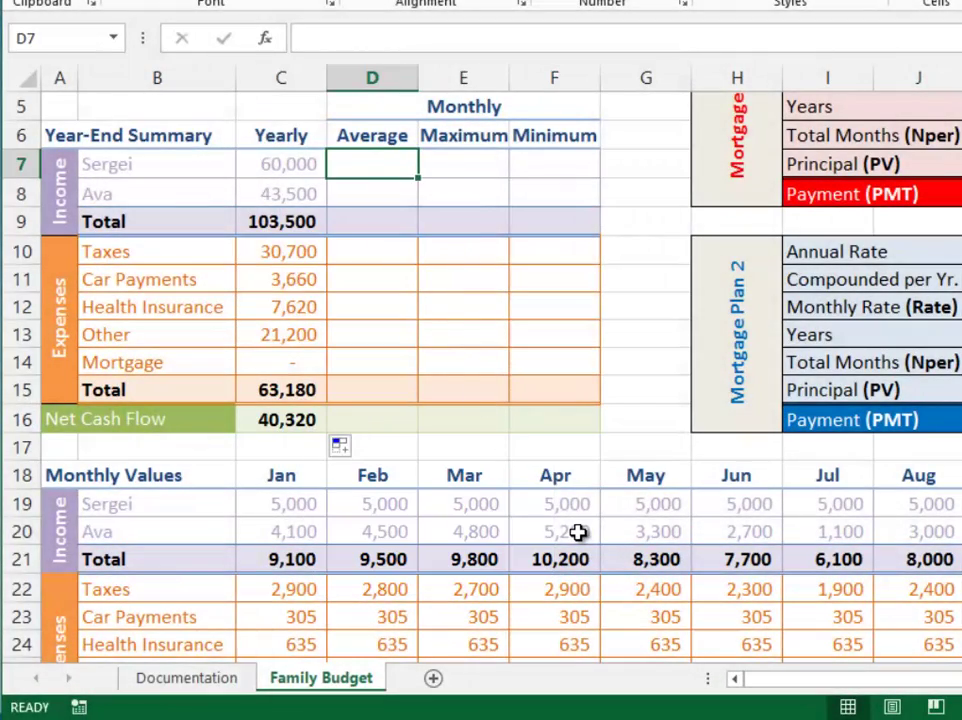
text(=)
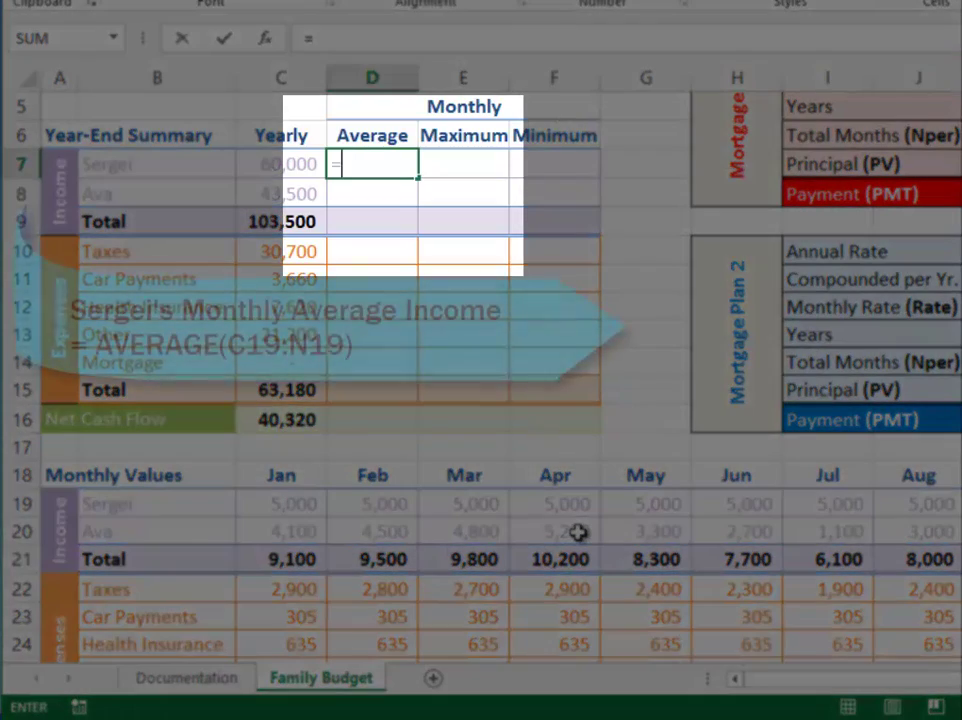
text(average)
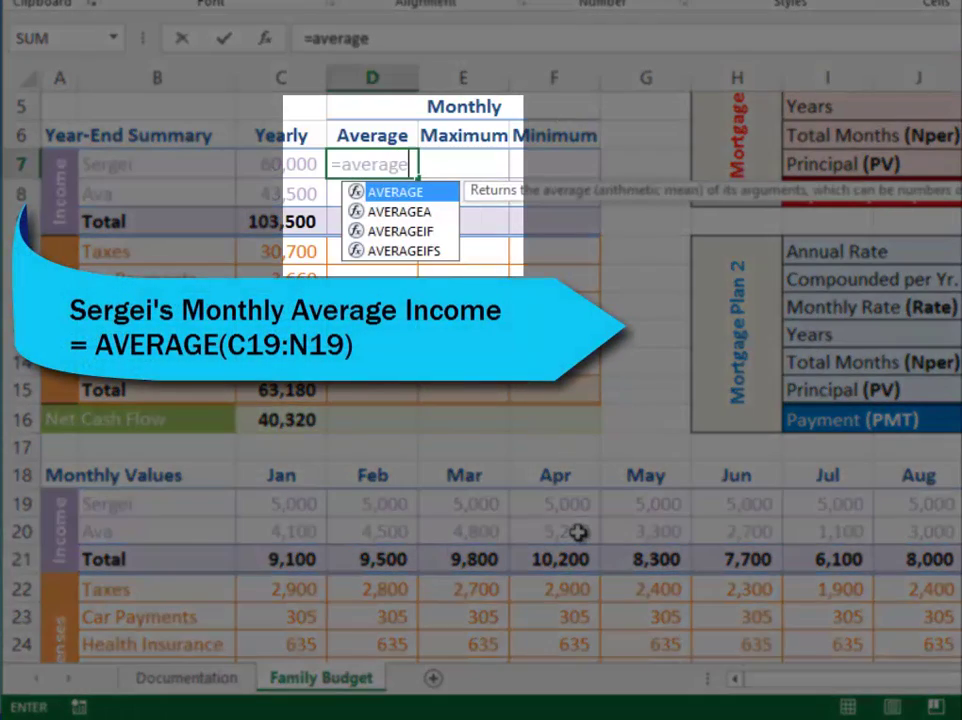
text(()
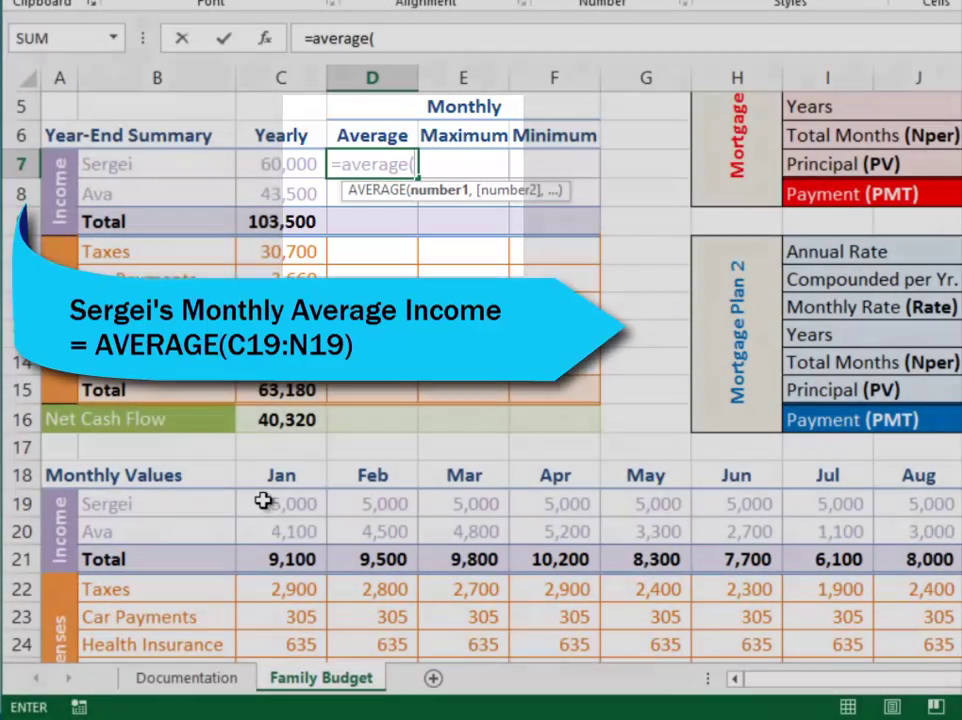
click(262, 500)
drag(262, 500, 955, 503)
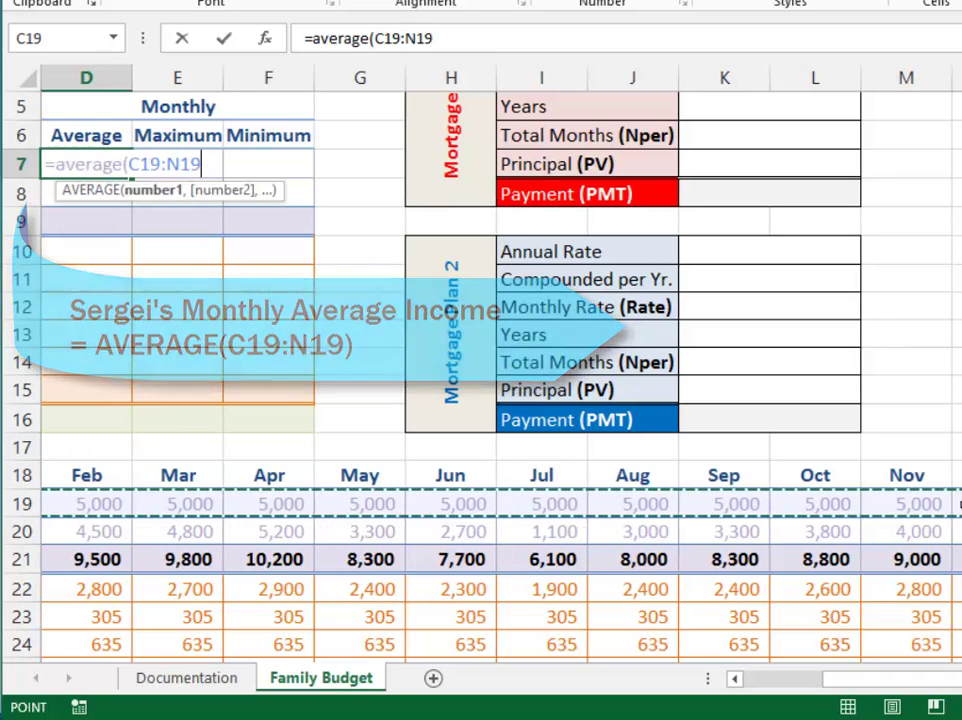
key(Return)
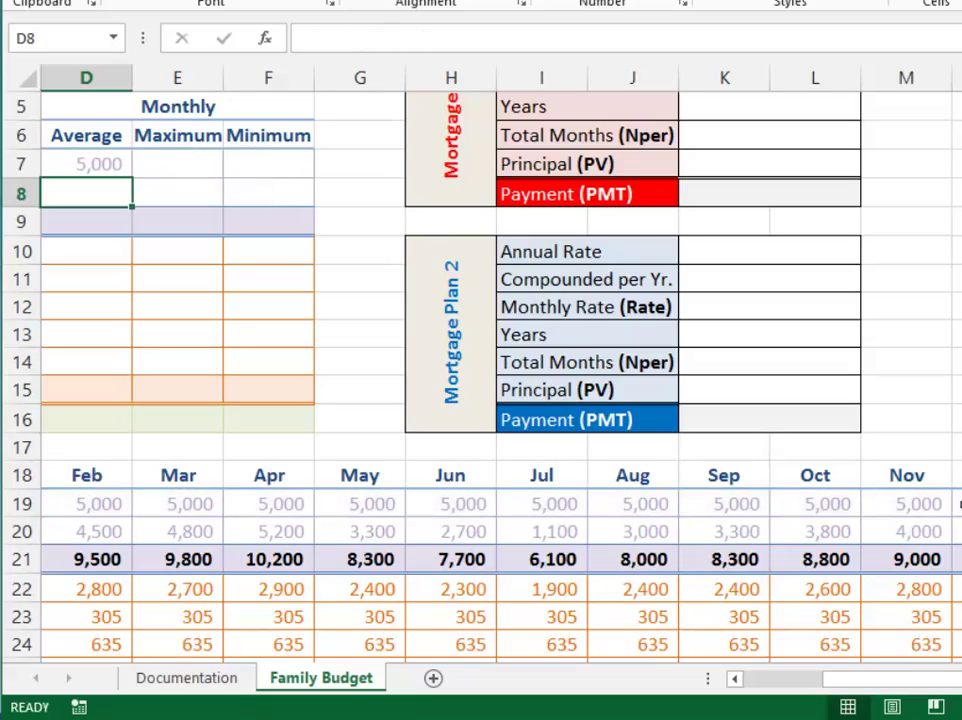
drag(880, 687, 830, 688)
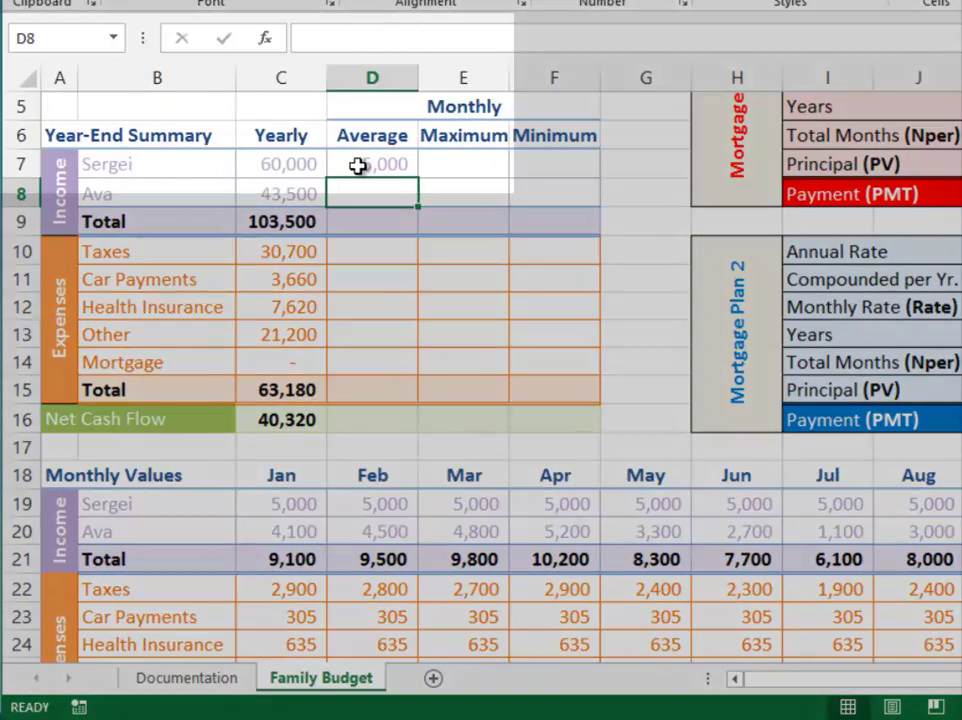
- Fill the average formula from D7 down to D16 without formatting and check the Mortgage average in D14
click(358, 166)
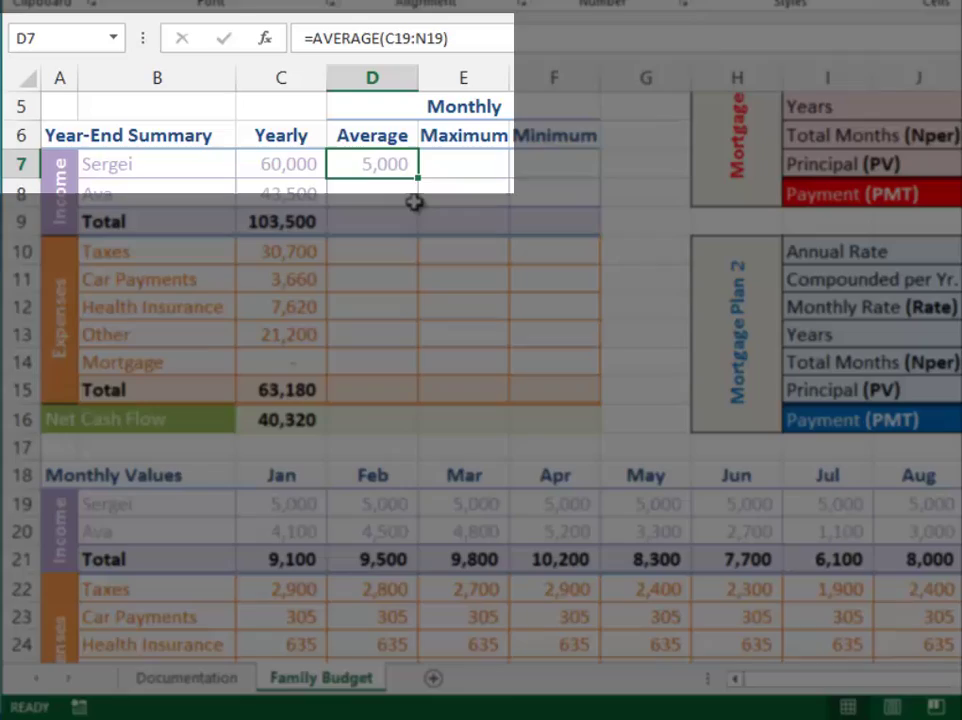
drag(418, 177, 411, 444)
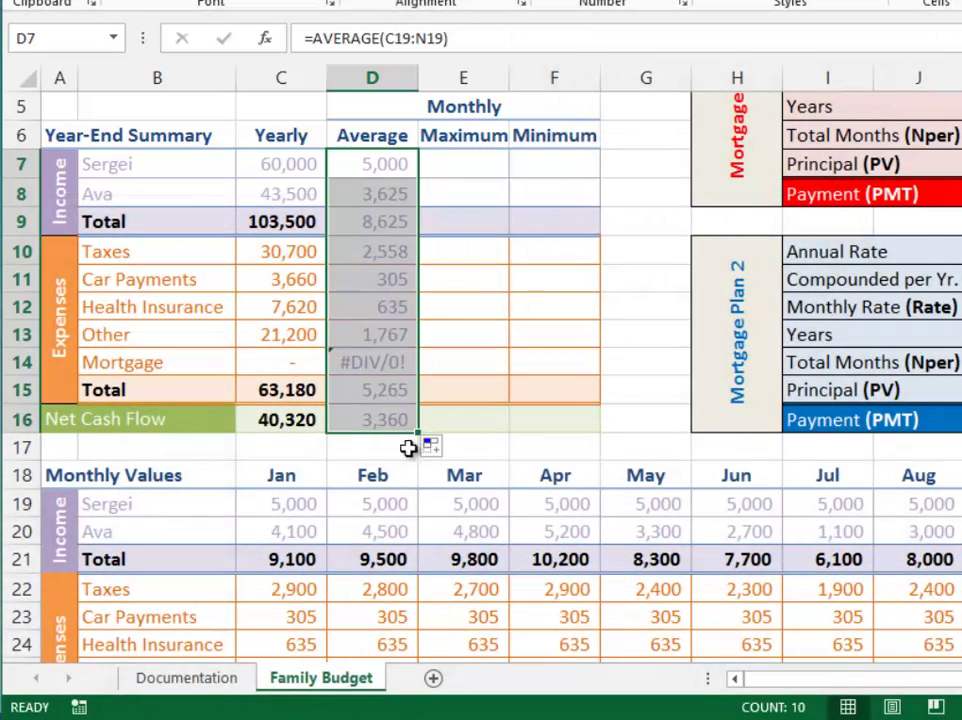
click(441, 449)
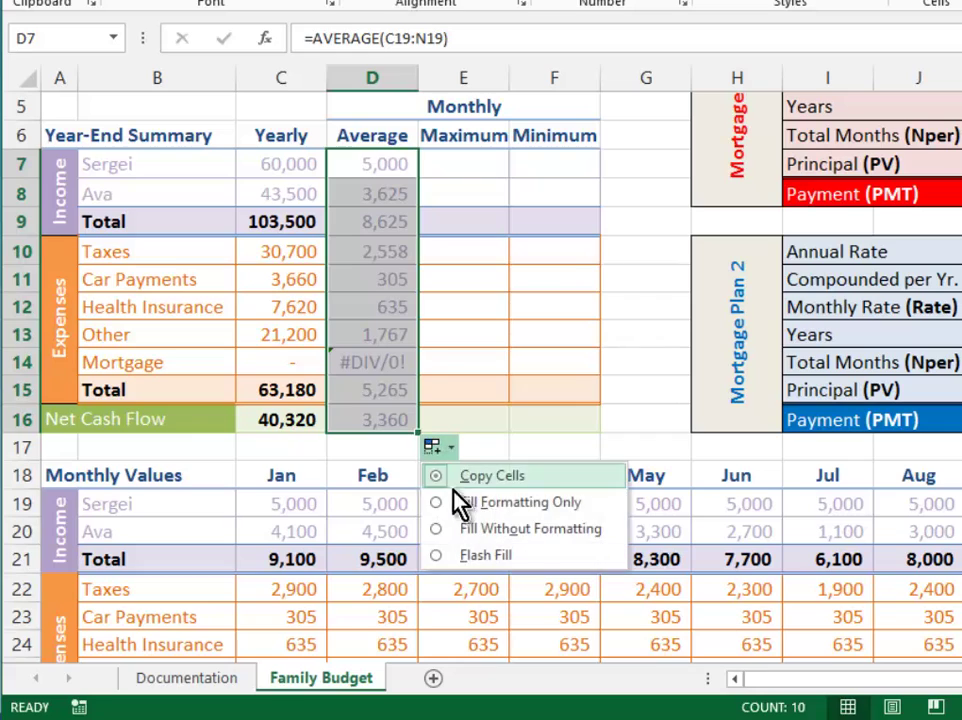
click(459, 528)
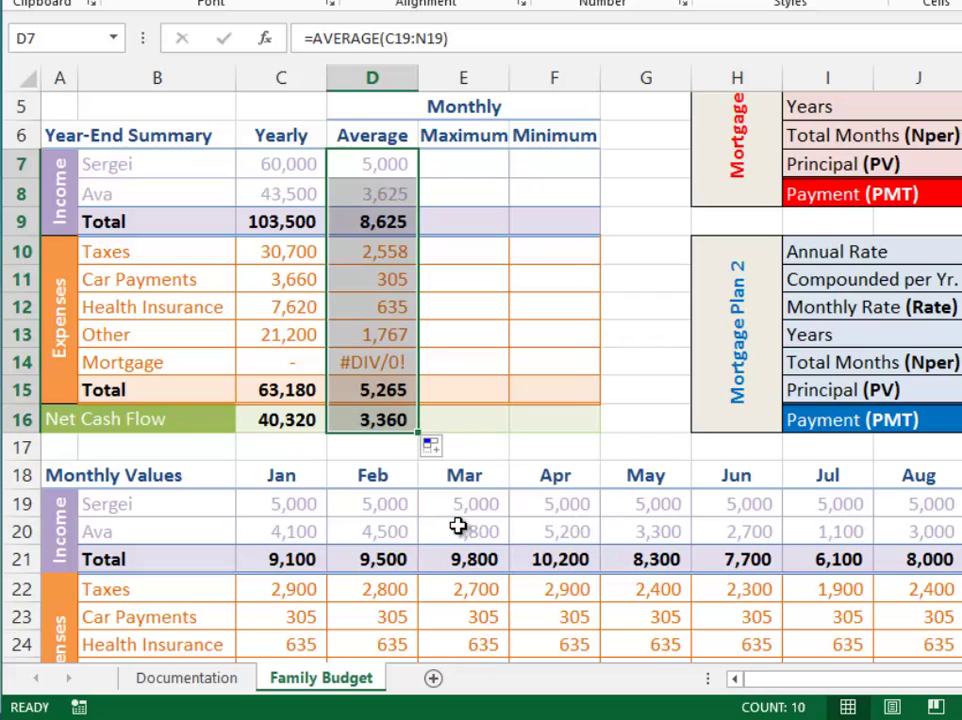
click(447, 421)
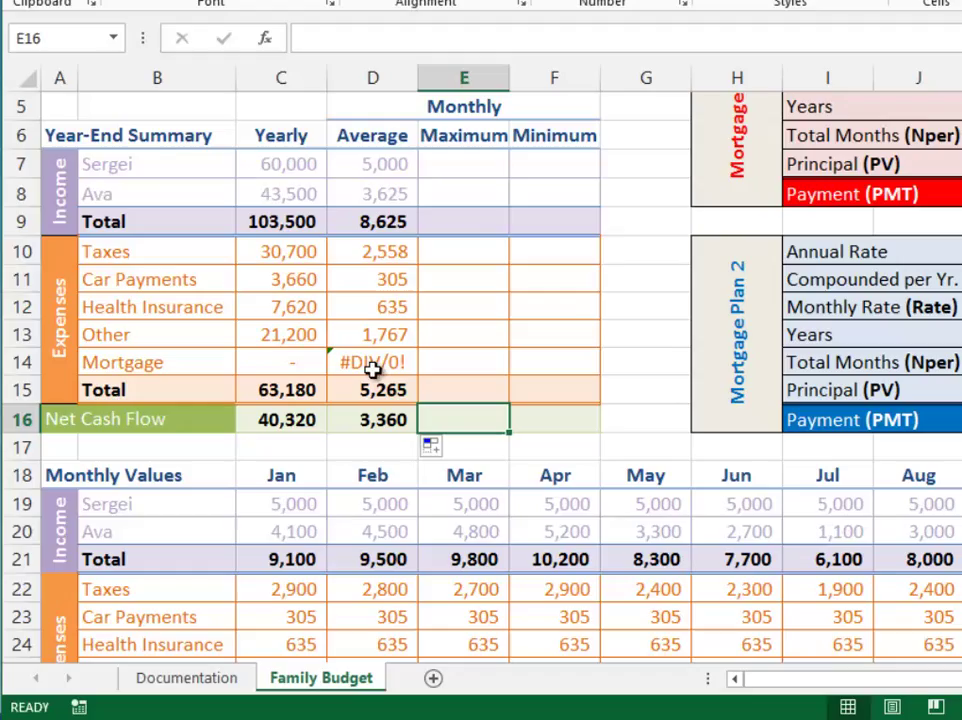
click(370, 363)
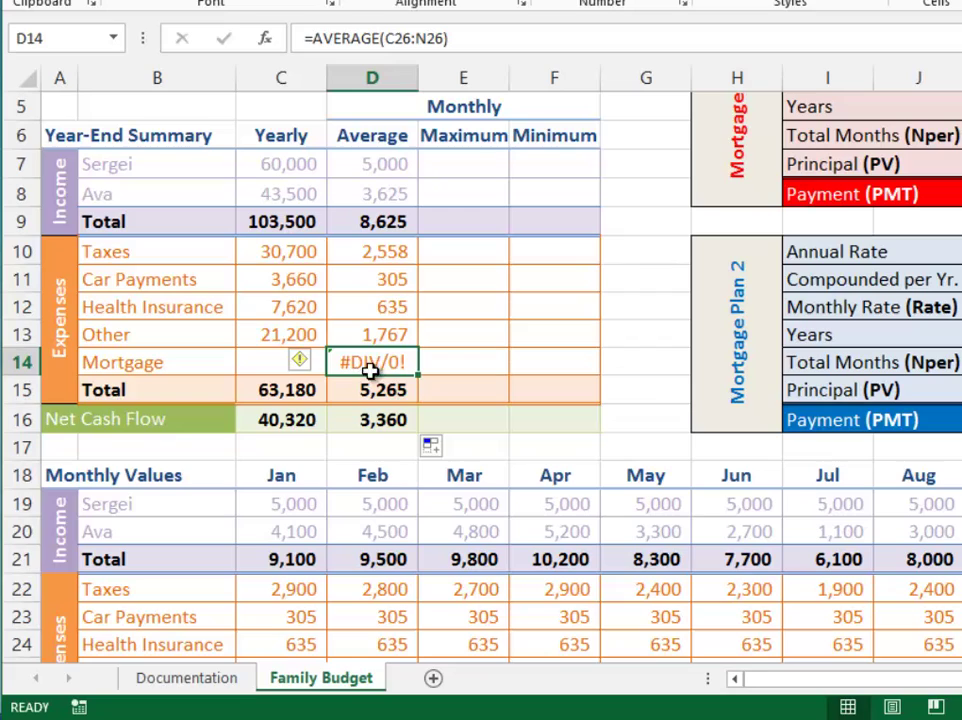
- Calculate the first earner's highest monthly income in E7 with =MAX(C19:N19)
click(457, 161)
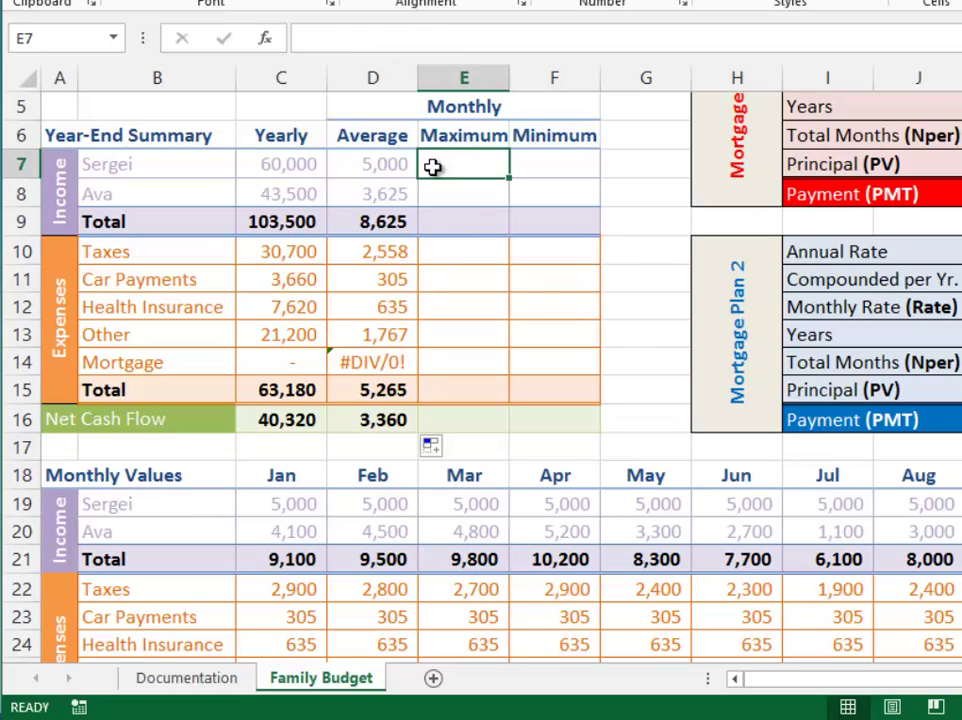
text(=max)
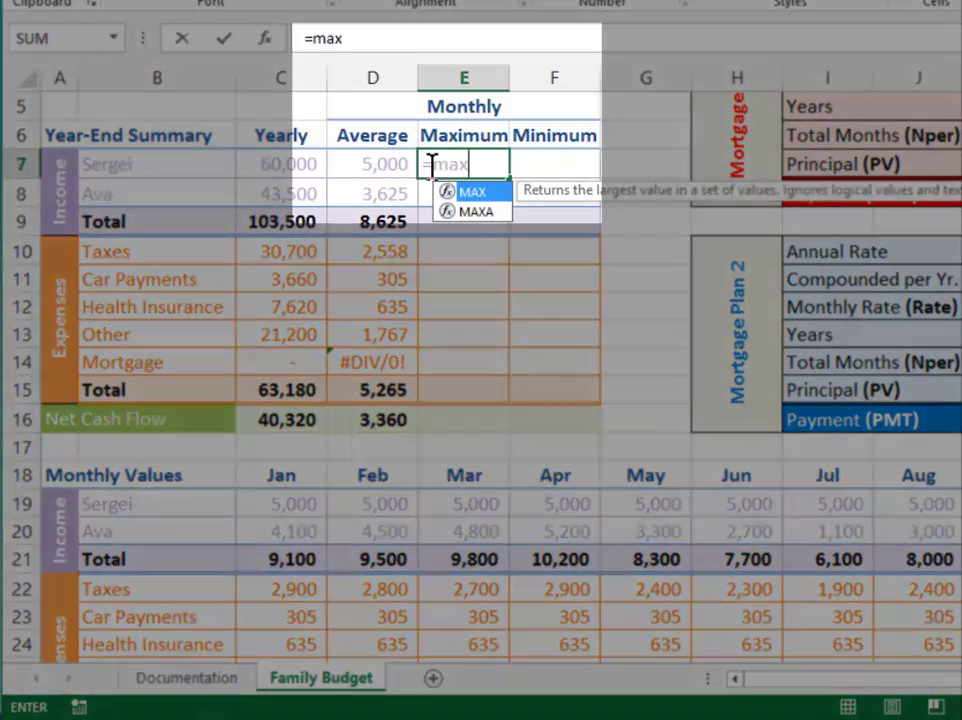
text(()
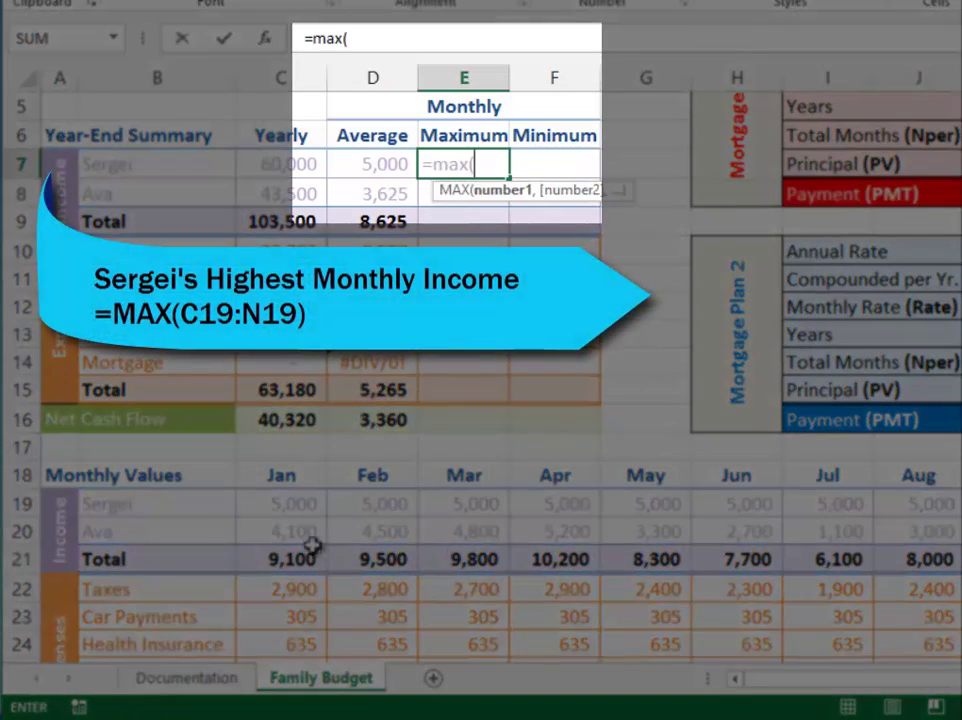
drag(290, 505, 930, 505)
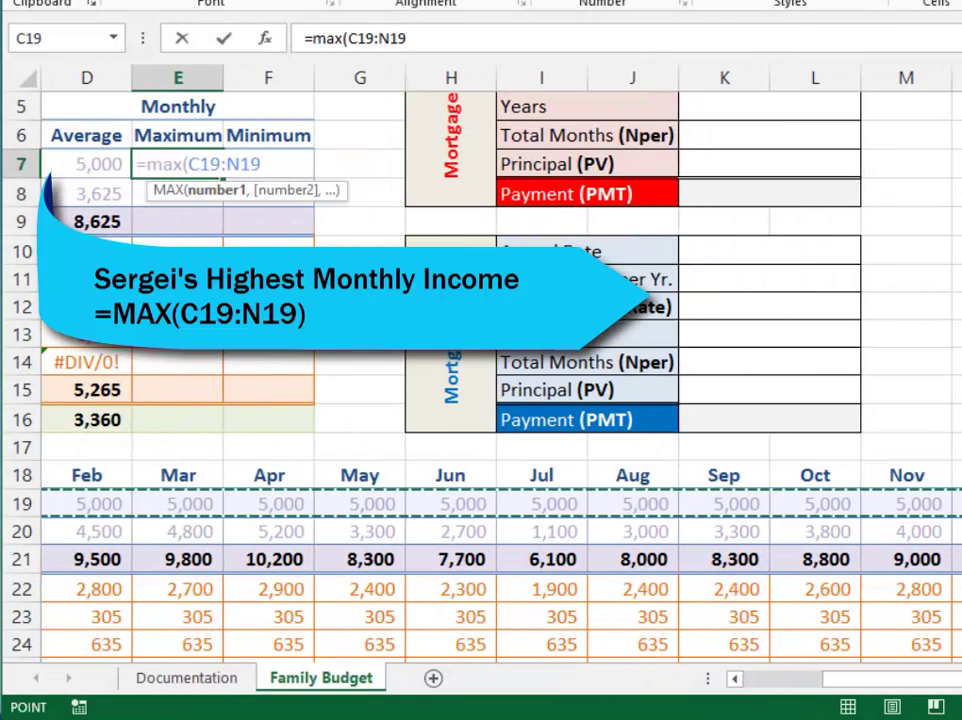
key(Return)
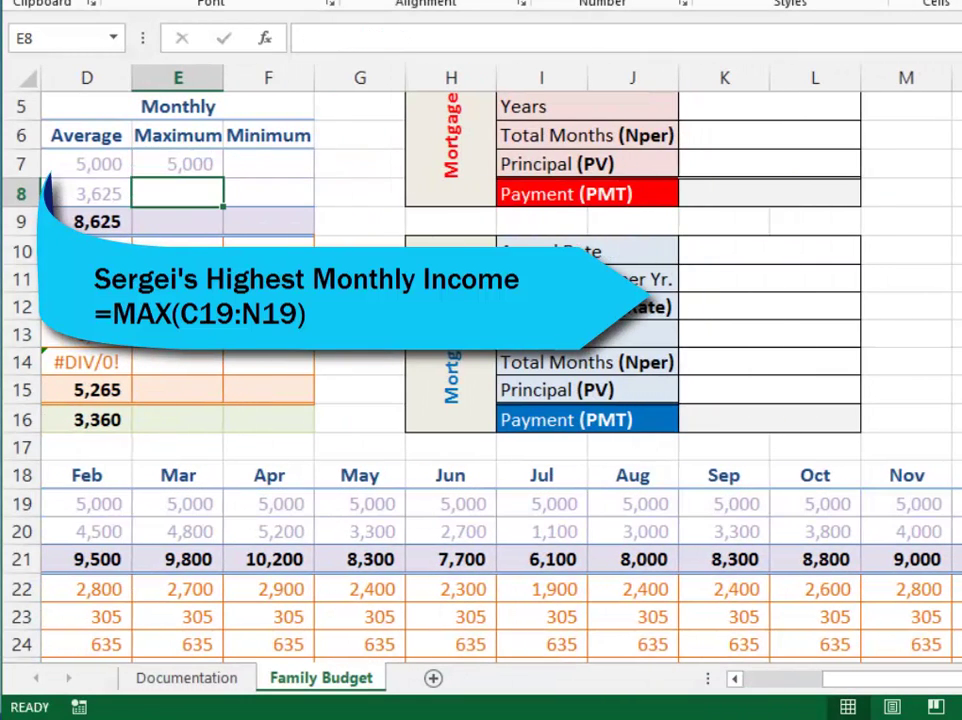
- Fill the maximum formula from E7 down to Net Cash Flow in E16, using Fill Without Formatting
click(195, 162)
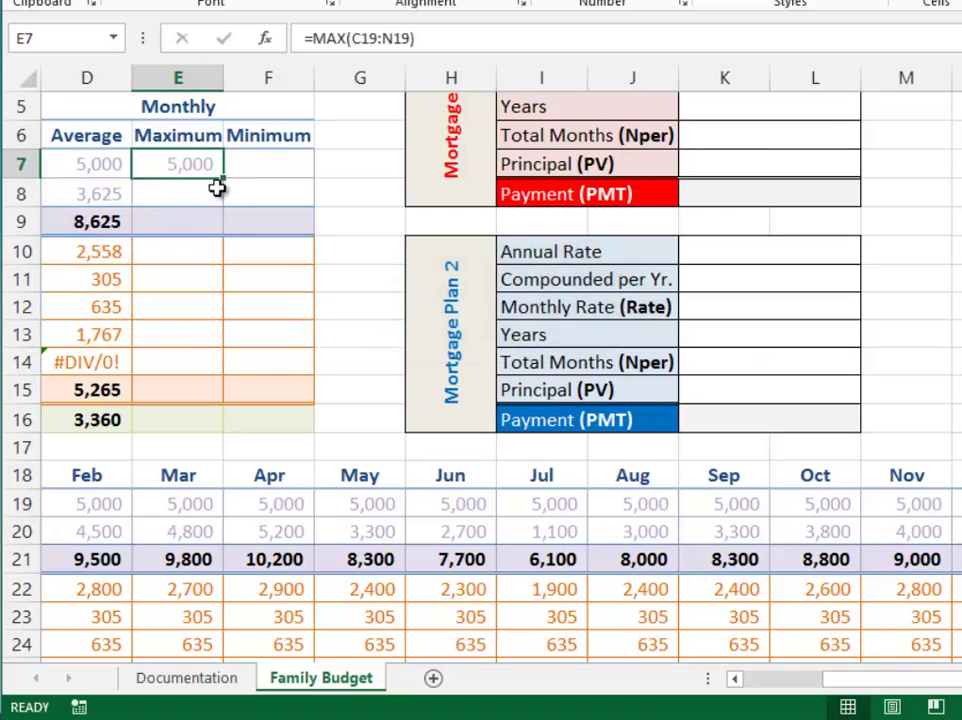
drag(222, 181, 212, 428)
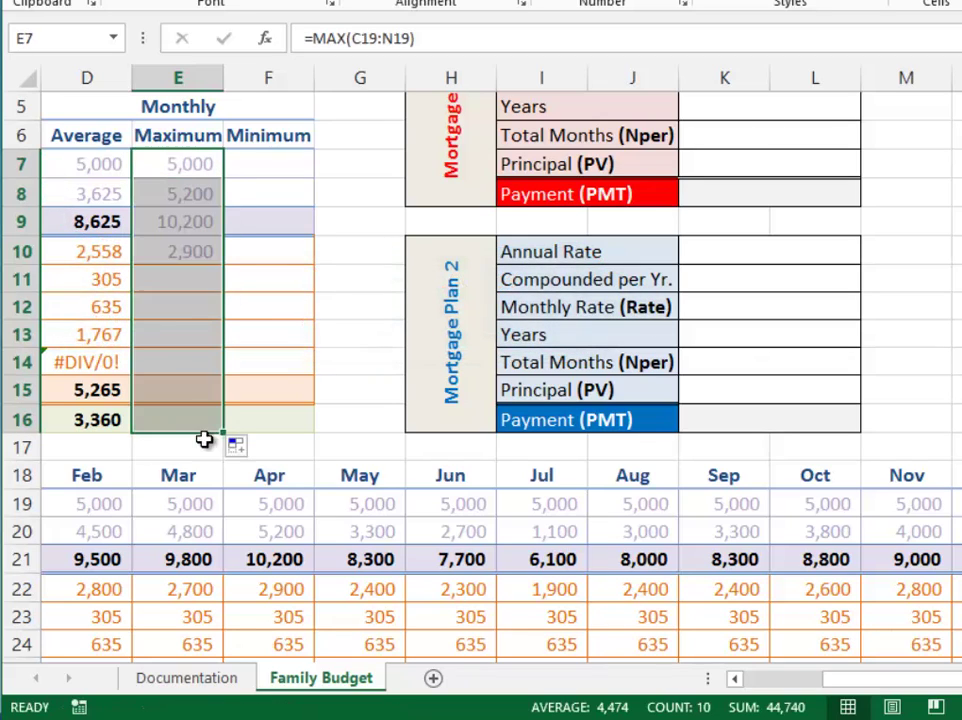
click(245, 450)
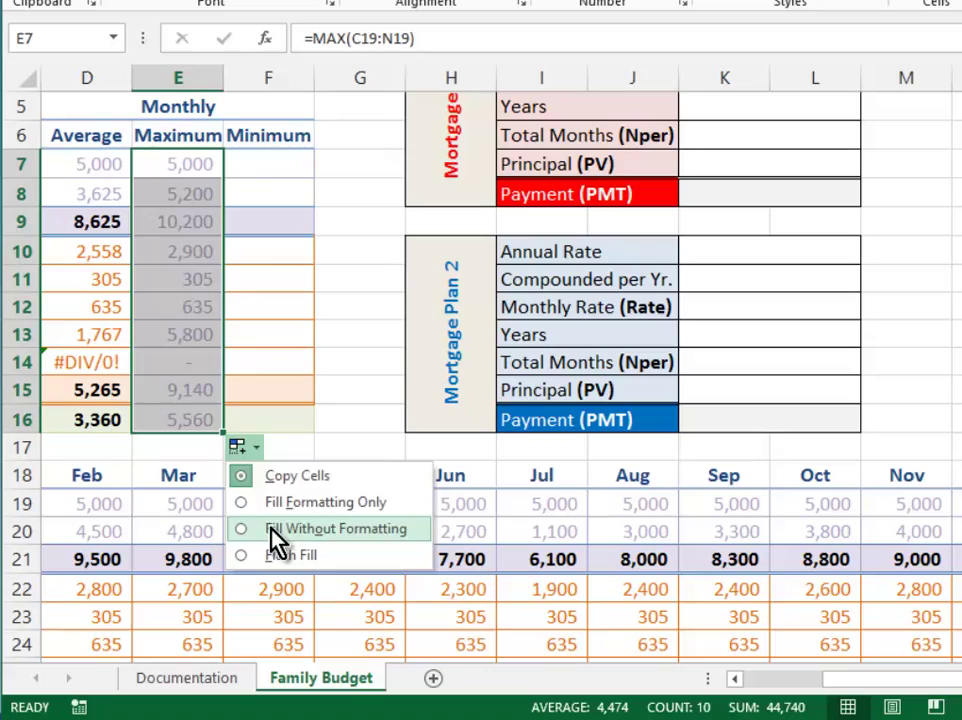
click(270, 527)
click(300, 163)
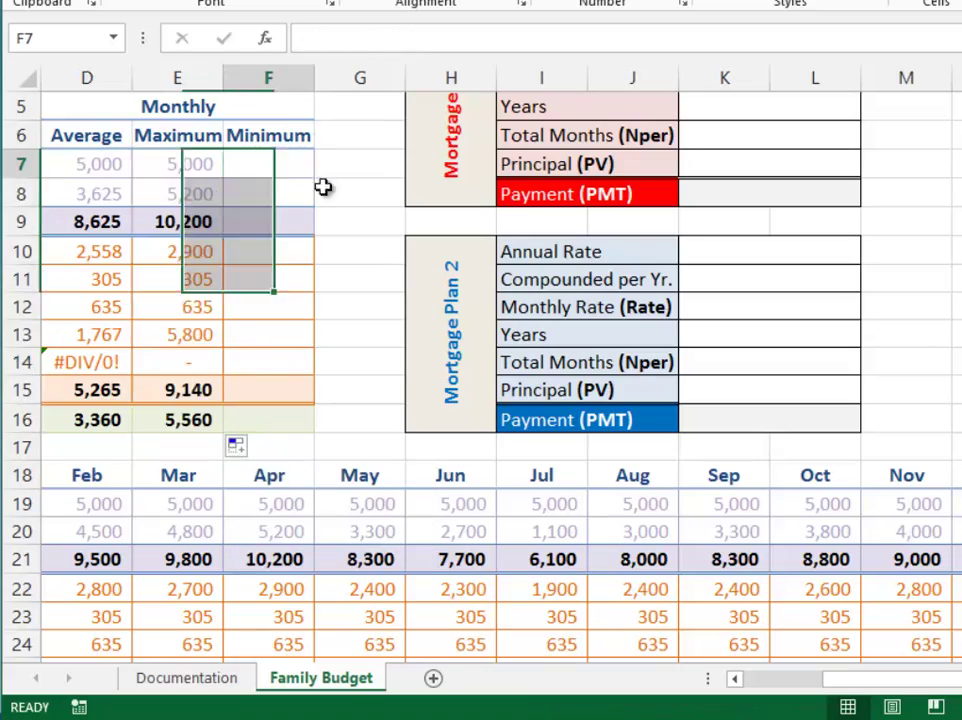
- Calculate the first earner's lowest monthly income in F7 with =MIN(C19:N19)
text(=)
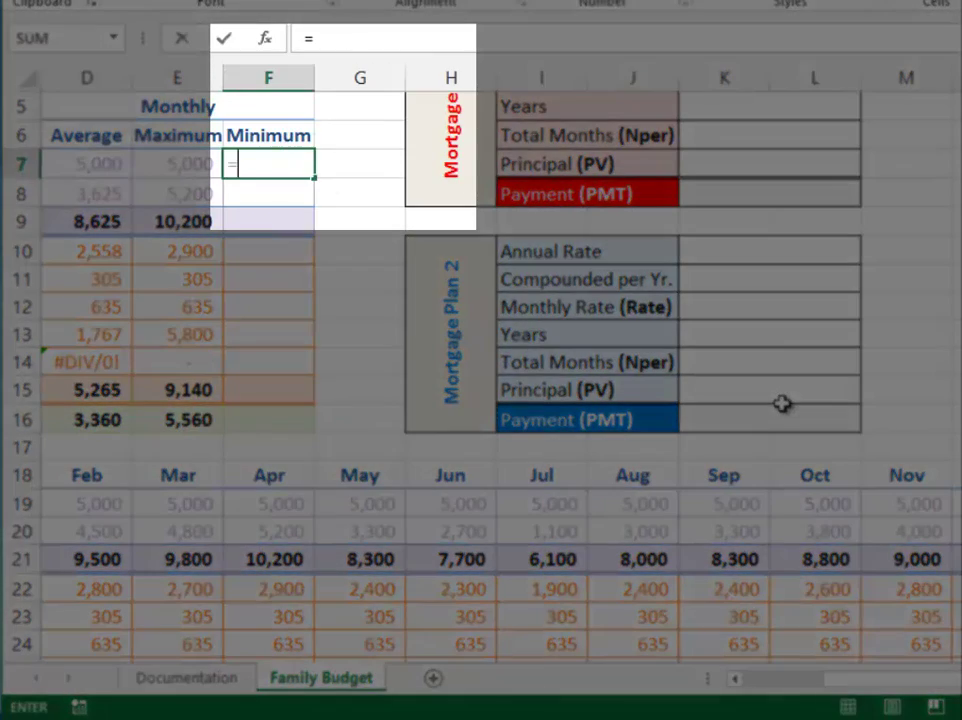
text(Min()
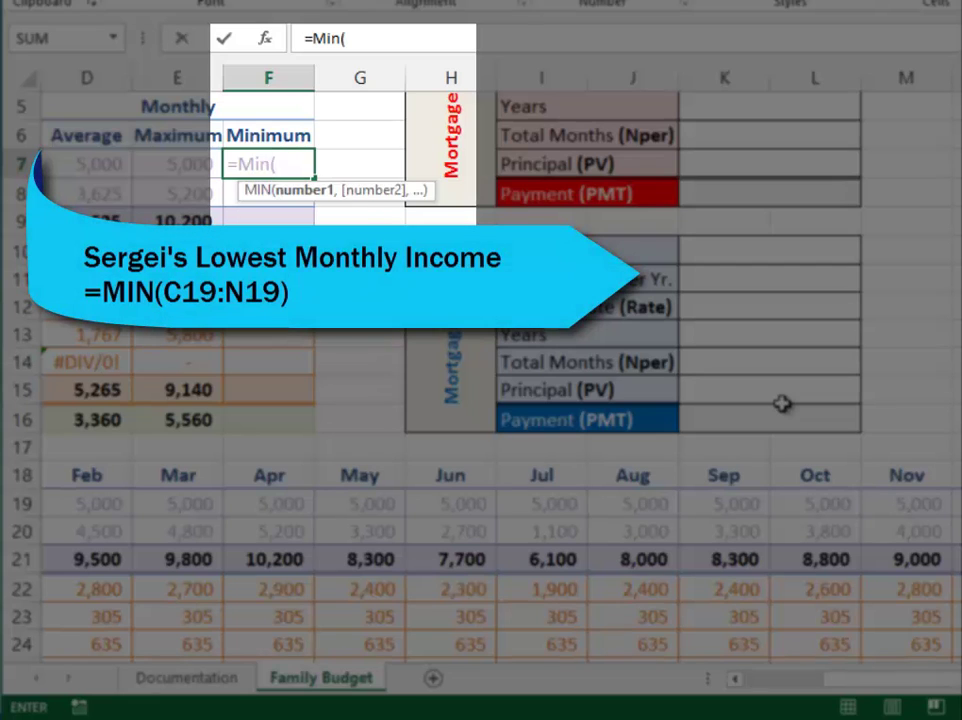
drag(910, 680, 835, 663)
drag(86, 503, 955, 503)
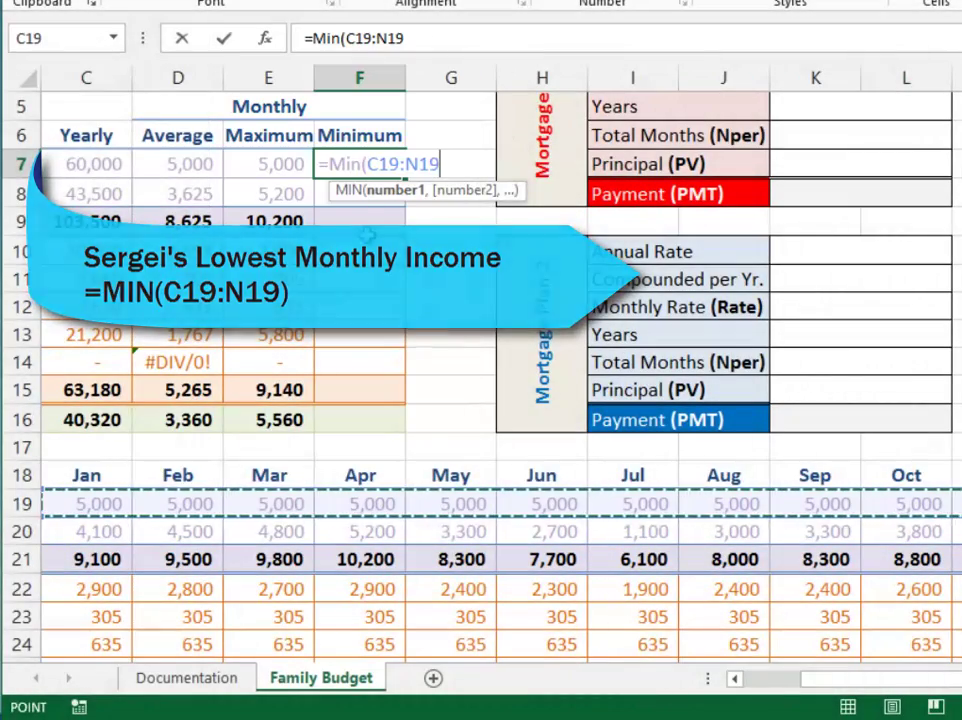
key(Return)
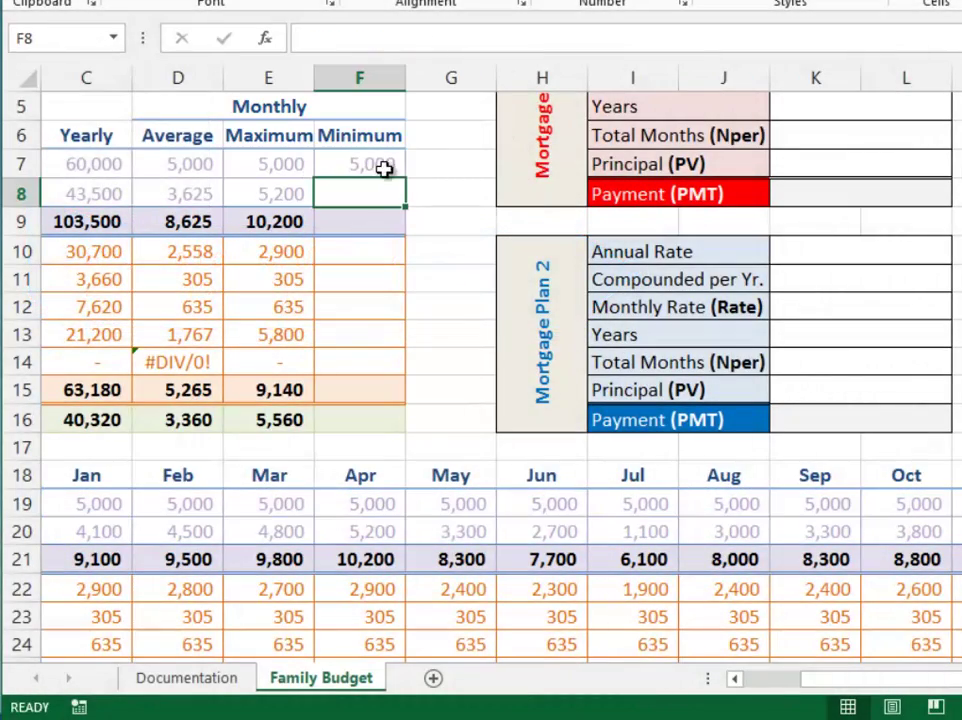
- Fill the minimum formula from F7 down to Net Cash Flow in F16 without copying the formatting
click(384, 166)
drag(405, 180, 389, 440)
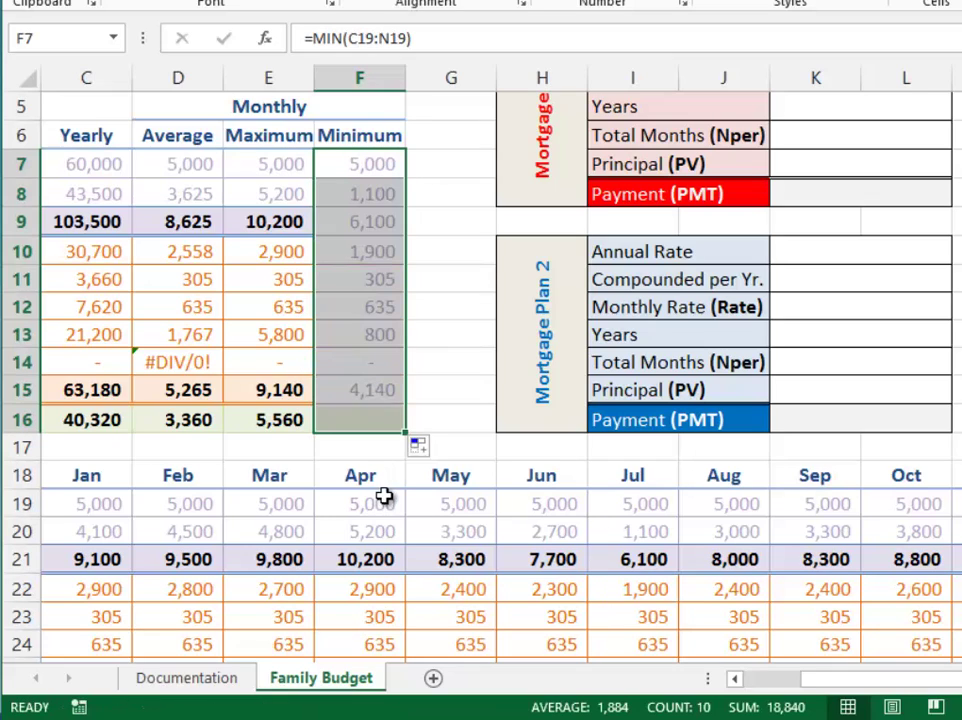
click(427, 448)
click(445, 529)
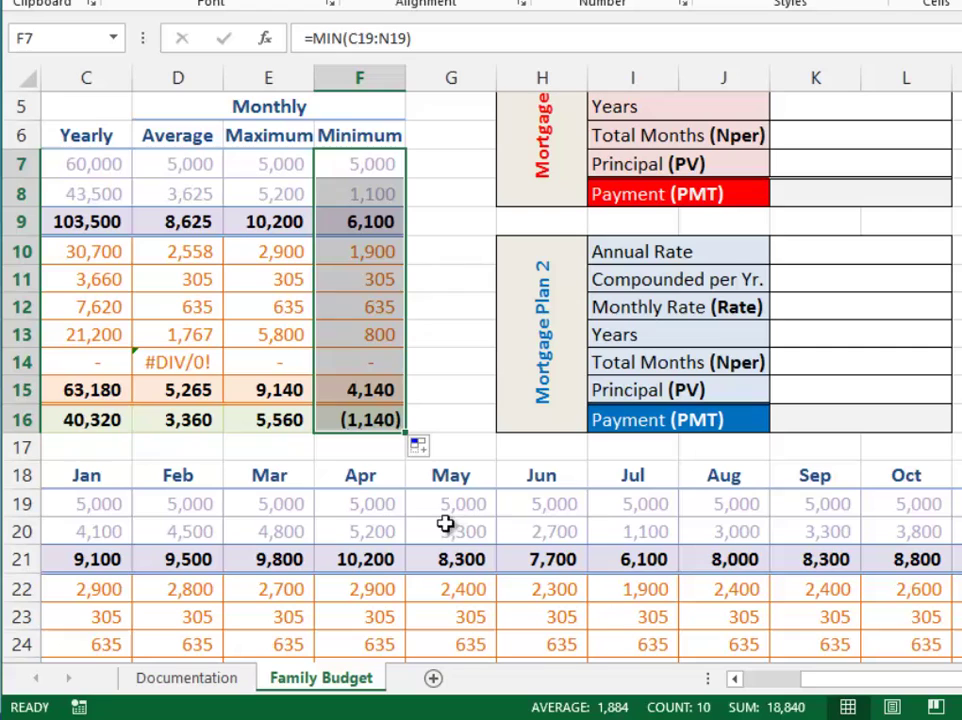
click(459, 418)
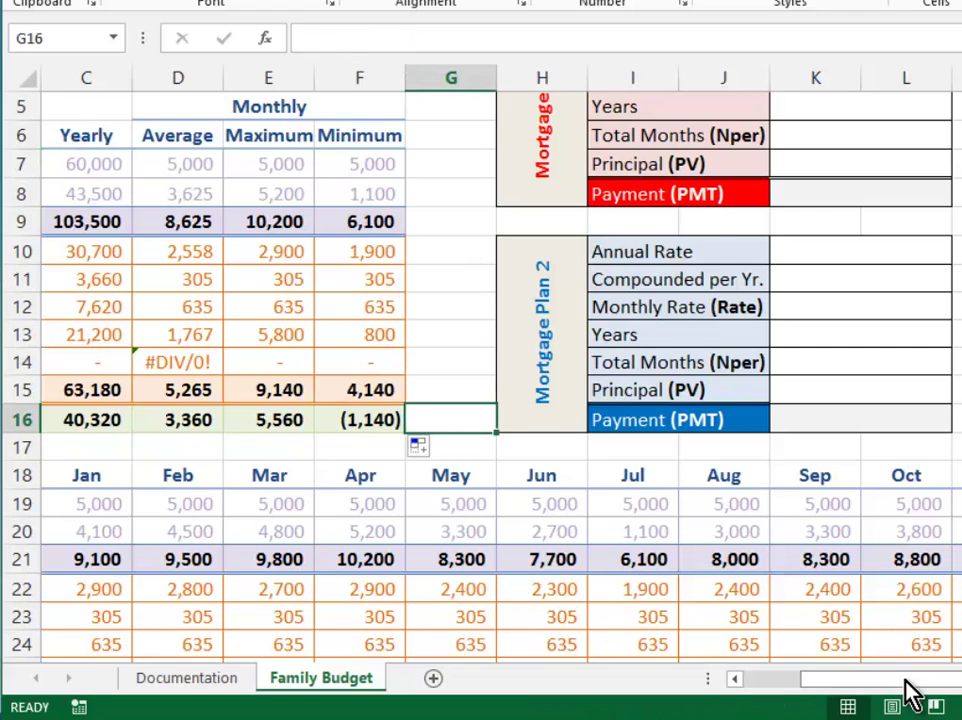
- Enter Mortgage Plan 1's annual rate of 6.7% in K2 and 12 compounding periods per year in K3
drag(909, 688, 810, 692)
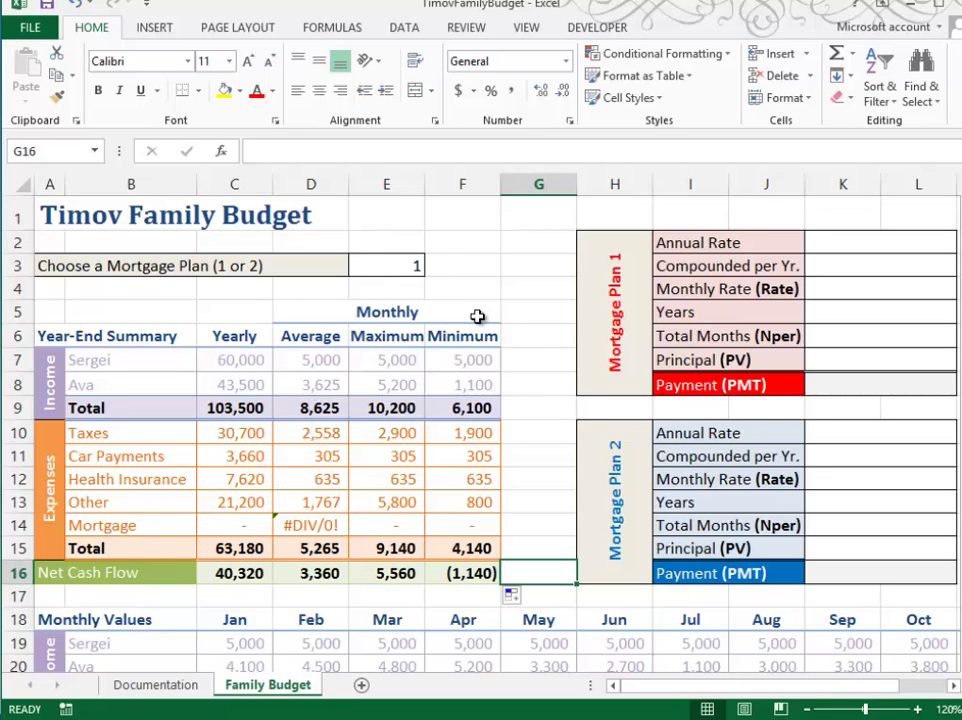
click(814, 242)
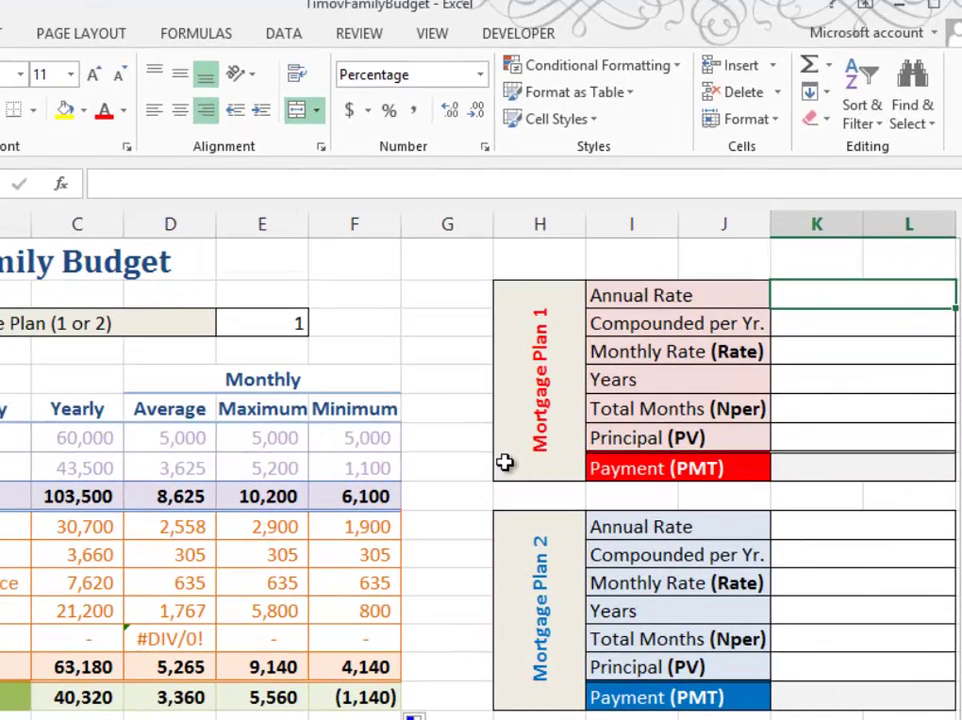
text(6.7)
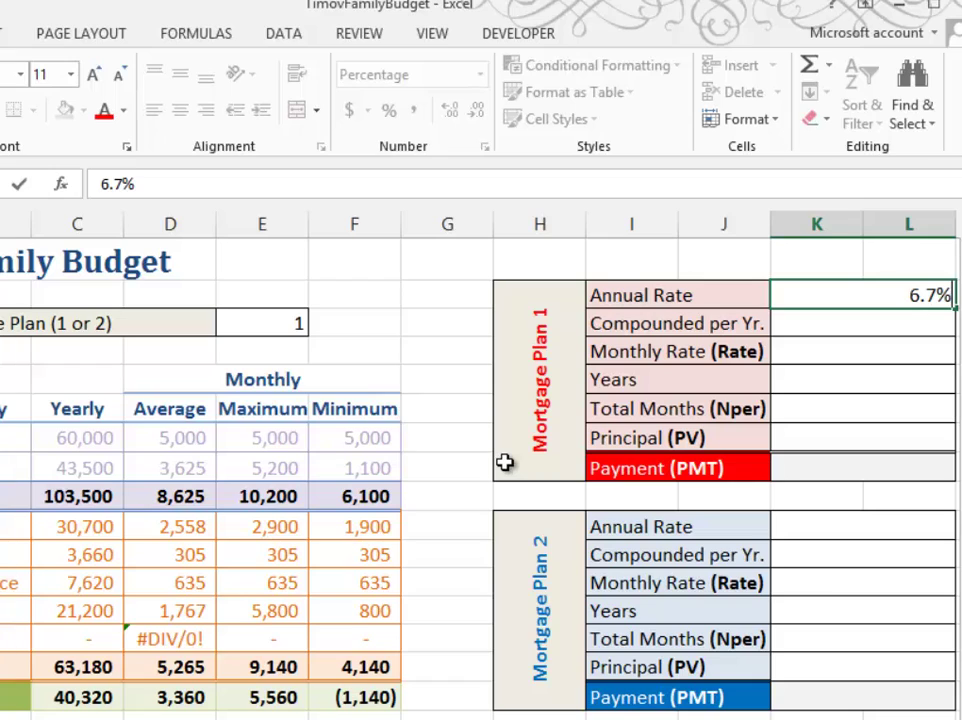
key(Return)
text(12)
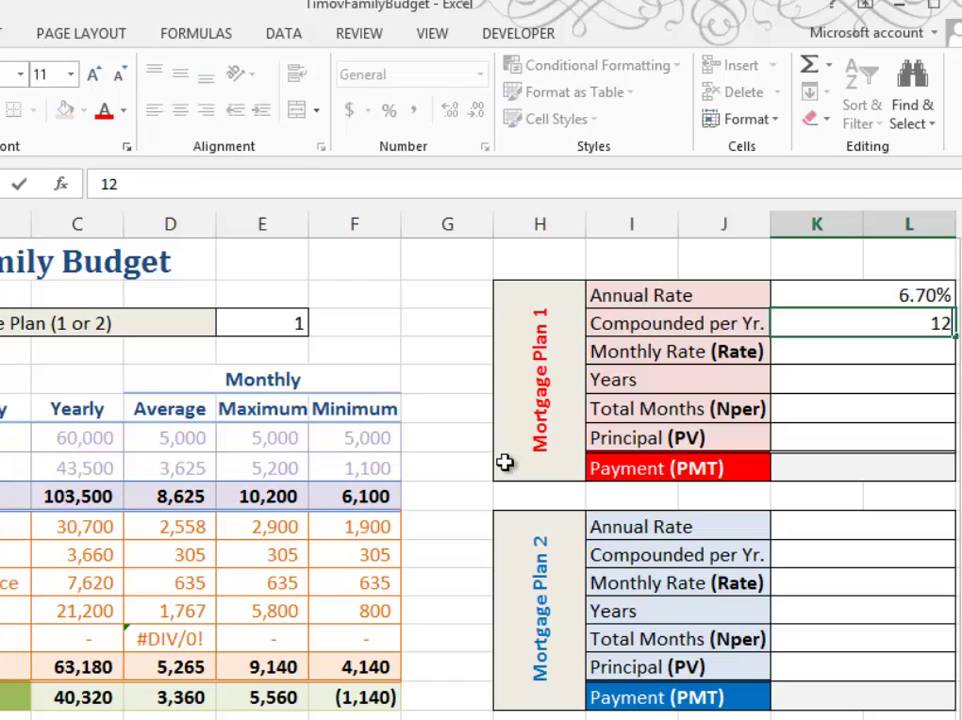
key(Return)
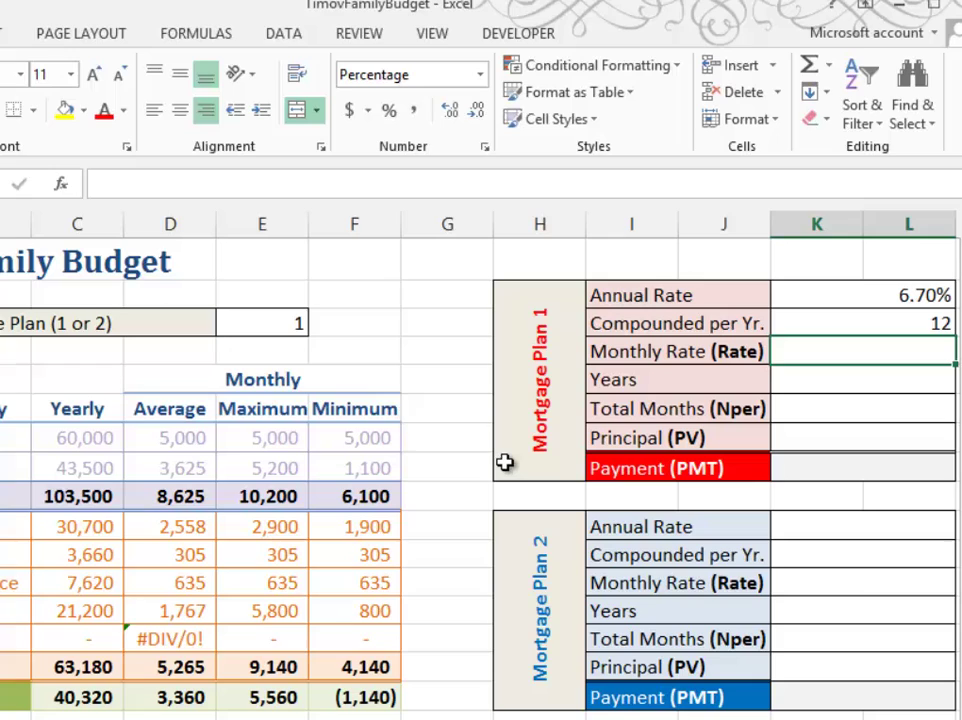
- Calculate Mortgage Plan 1's monthly rate in K4 with =K2/K3
text(=)
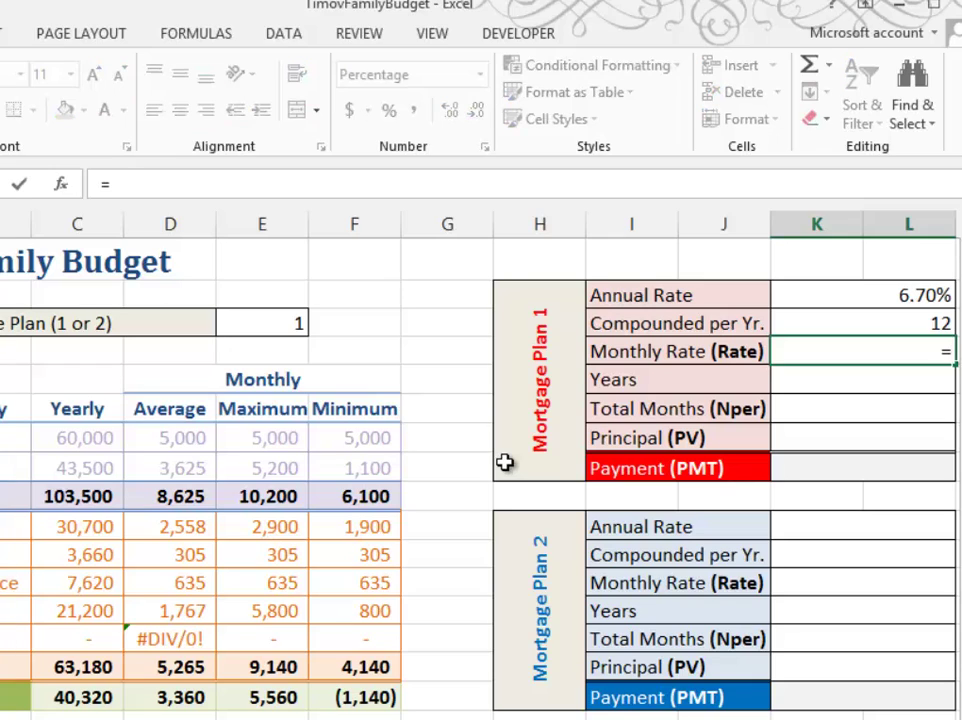
click(890, 284)
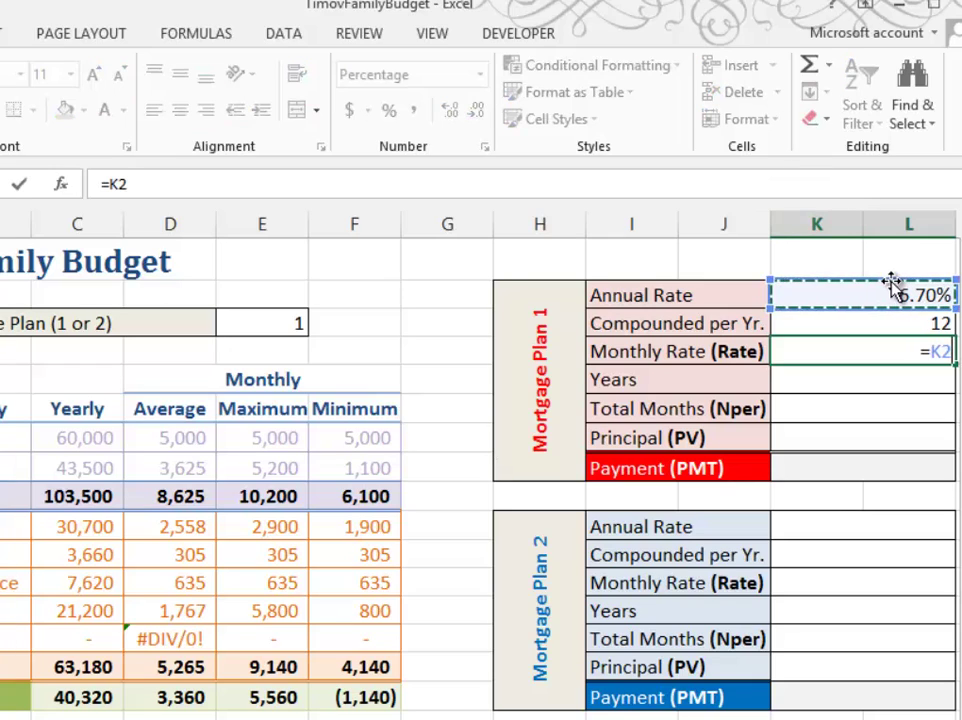
text(/)
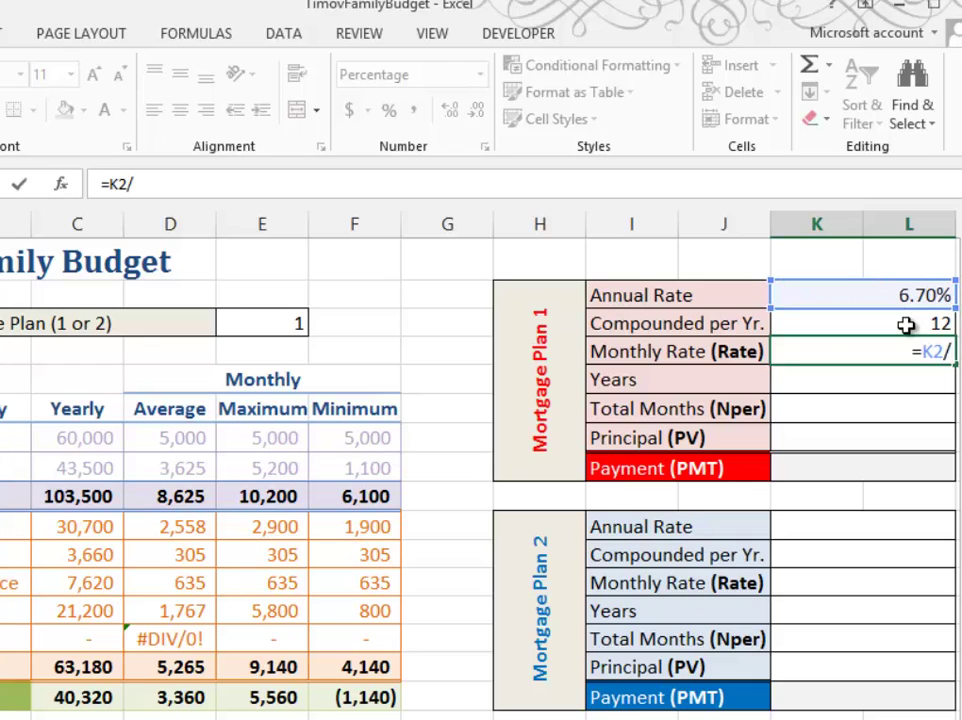
click(905, 325)
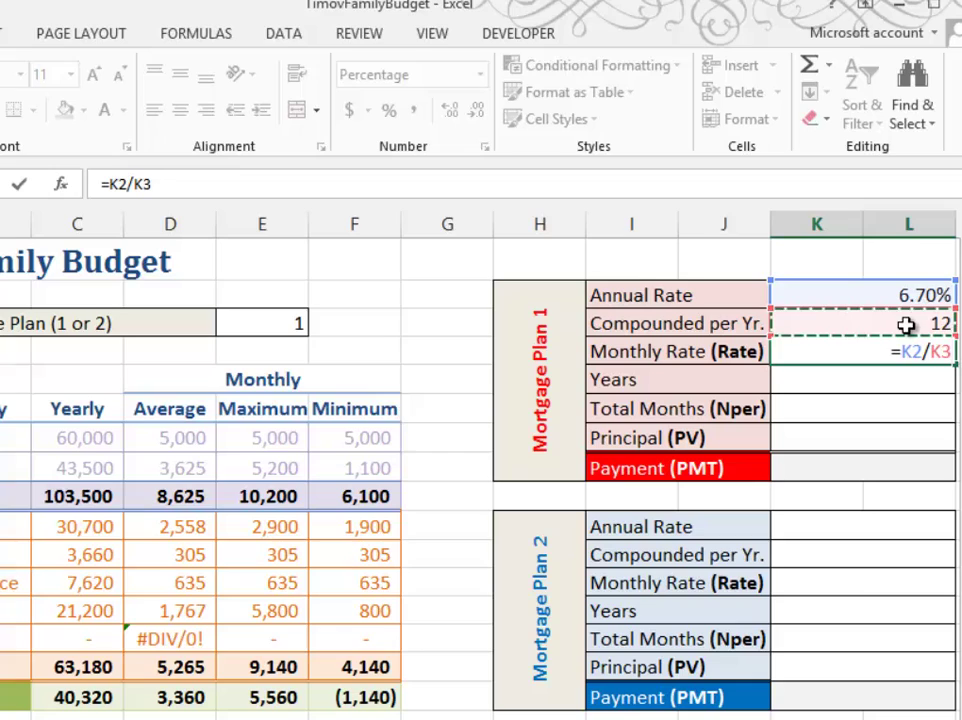
key(Return)
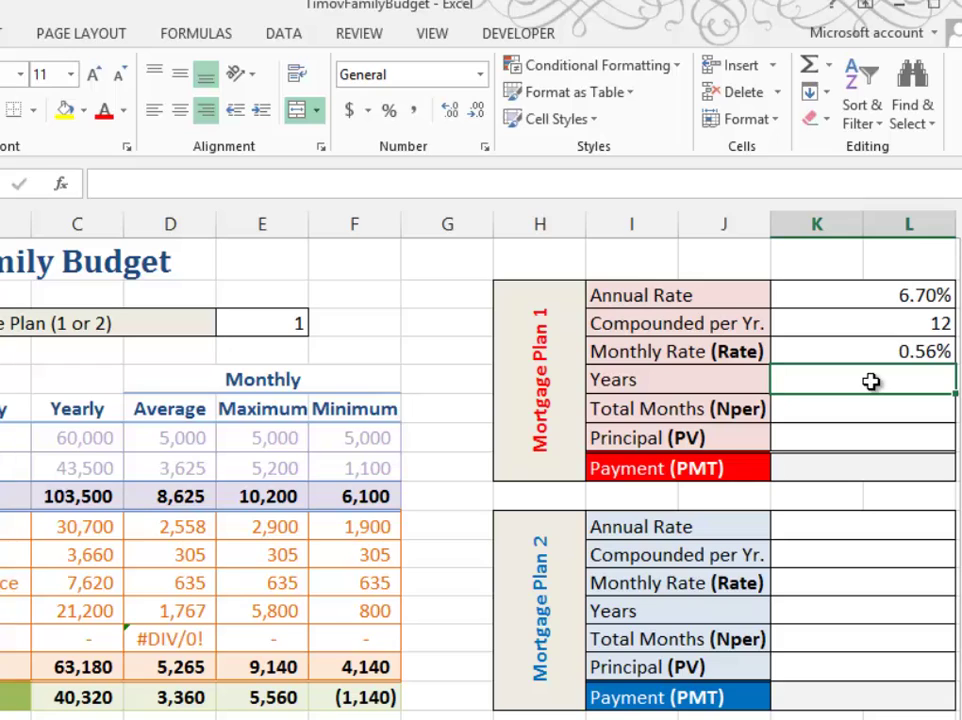
- Set Mortgage Plan 1's term to 30 years in K5 and calculate its total months in K6 with =K5*K3
text(30)
key(Return)
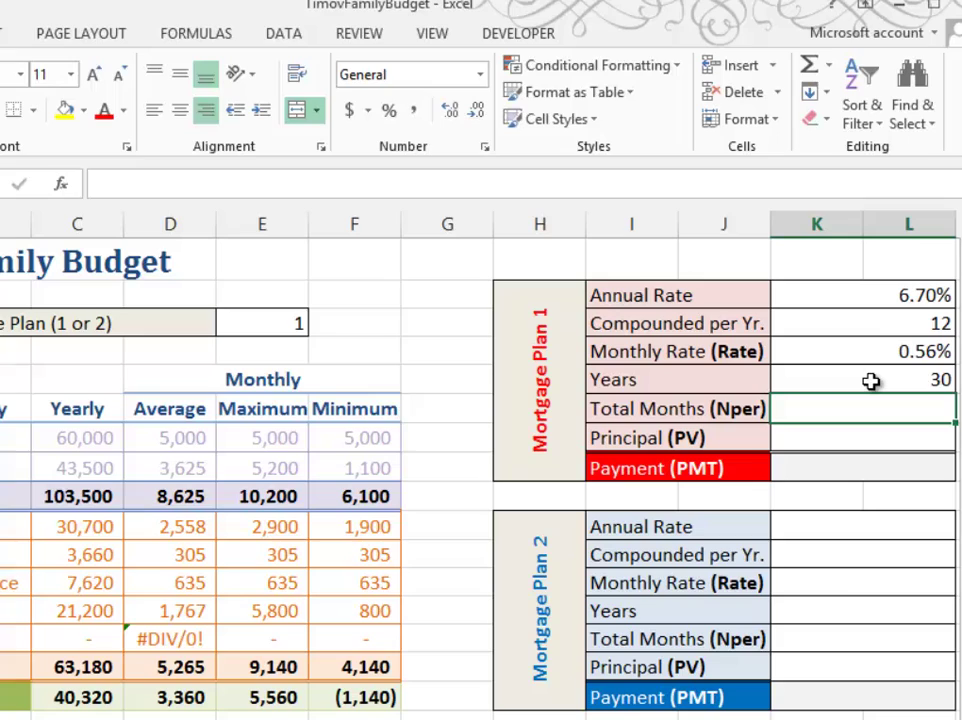
text(=)
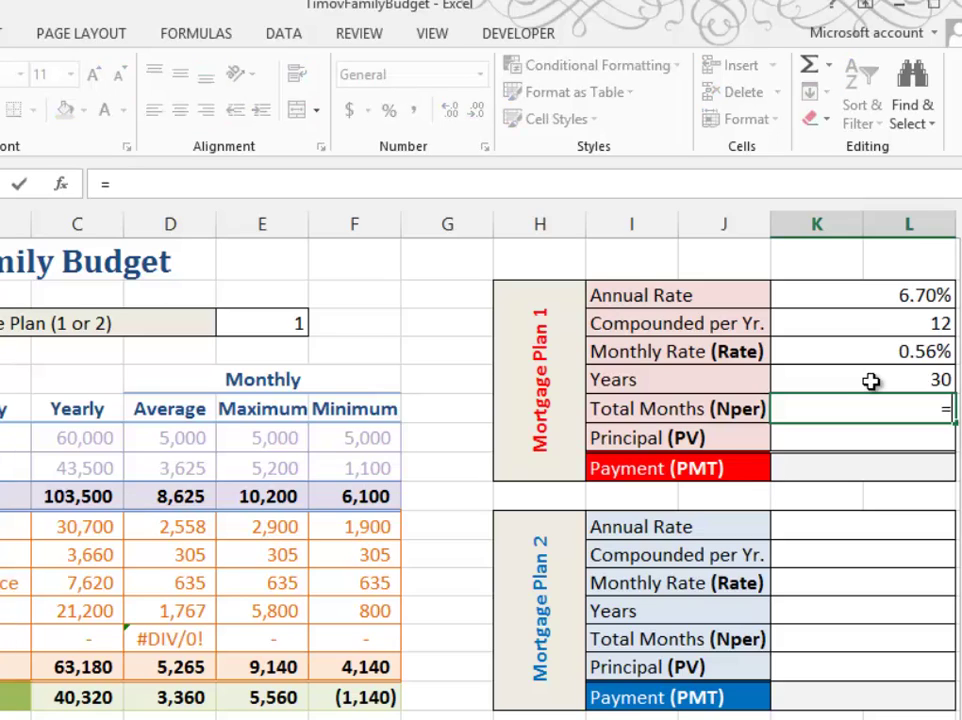
click(871, 381)
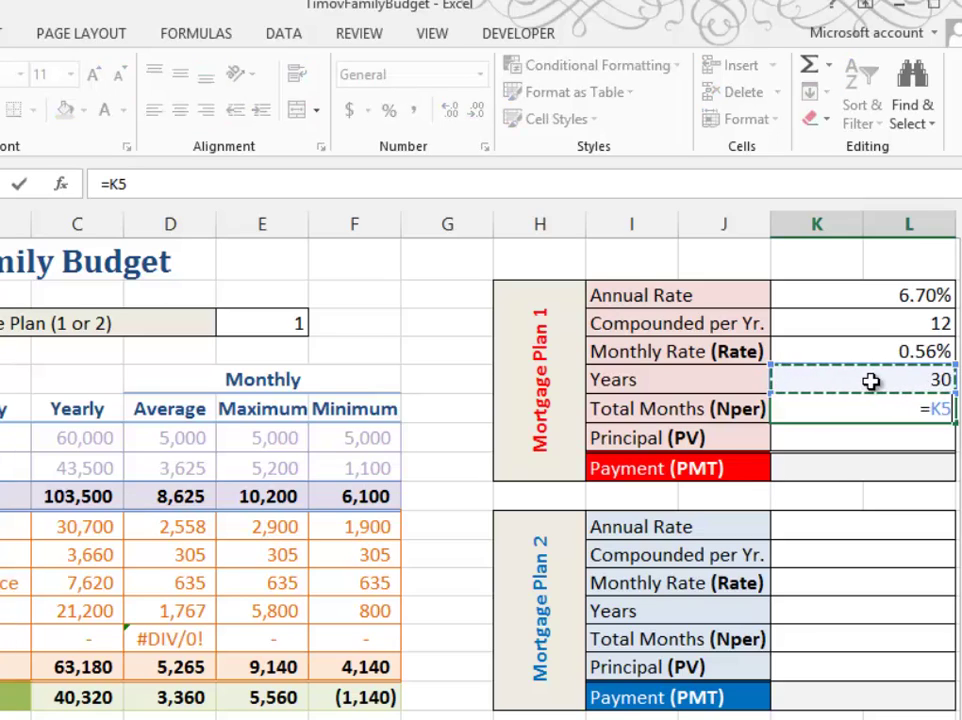
text(*)
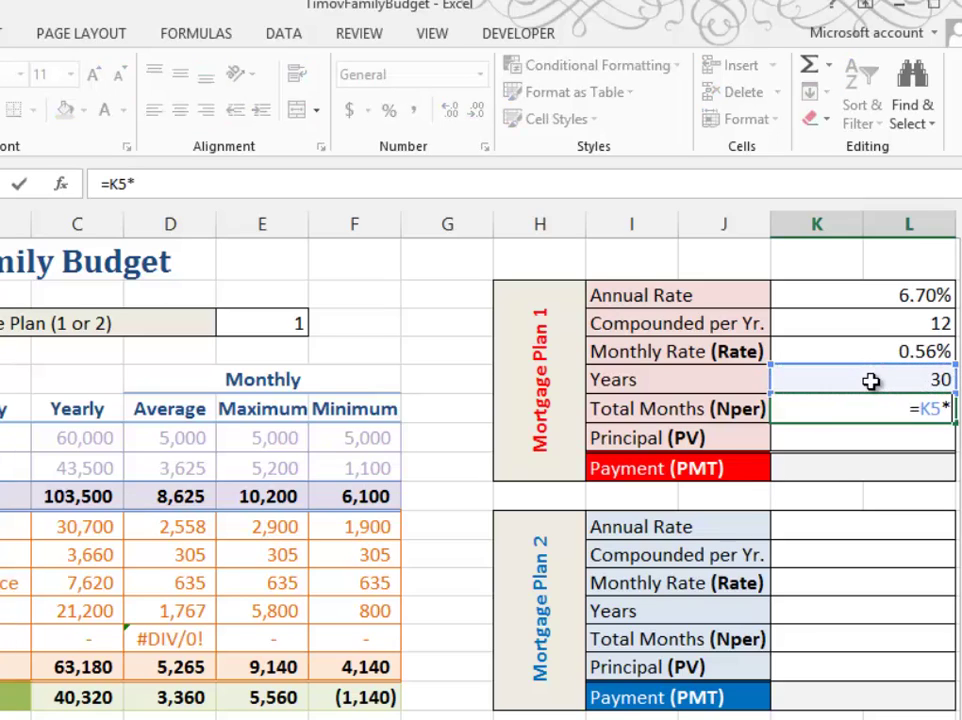
click(878, 316)
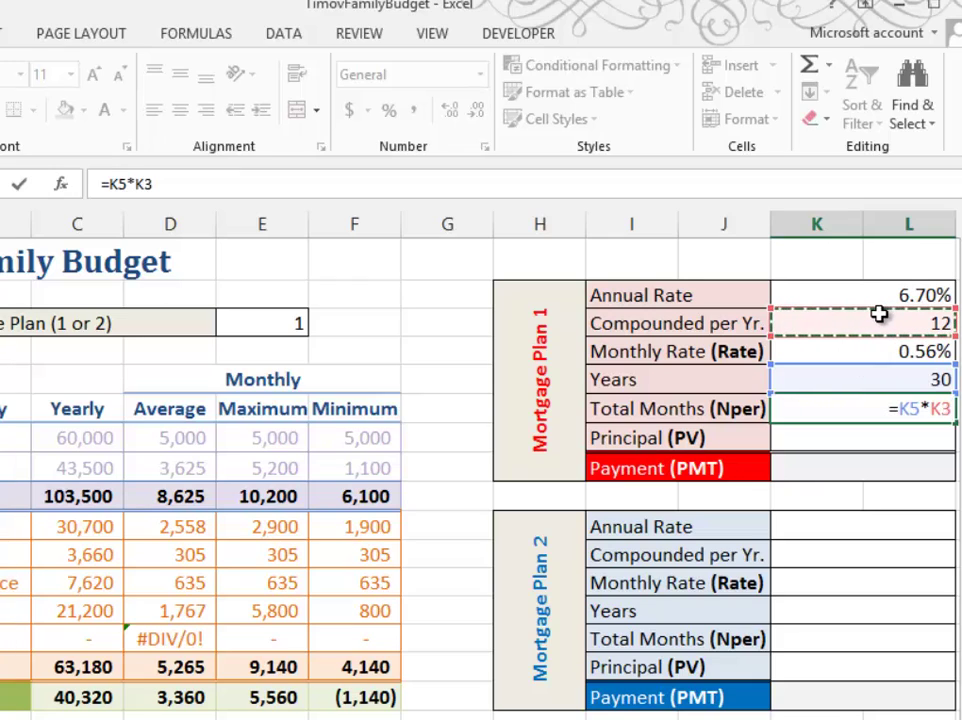
key(Return)
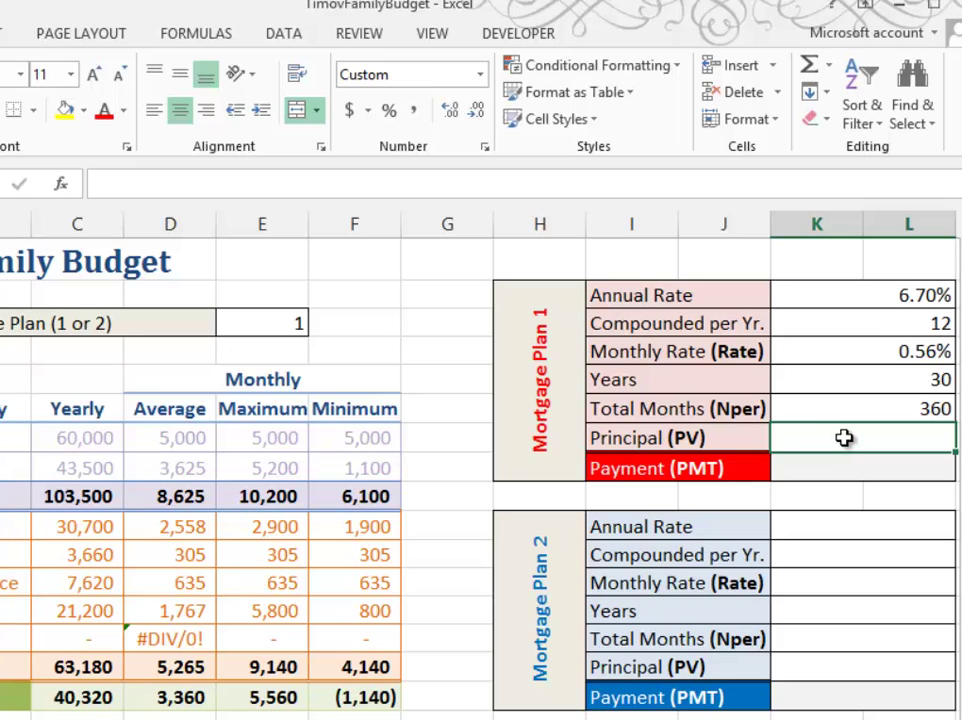
- Enter 395000 as Mortgage Plan 1's principal in K7
text(395000)
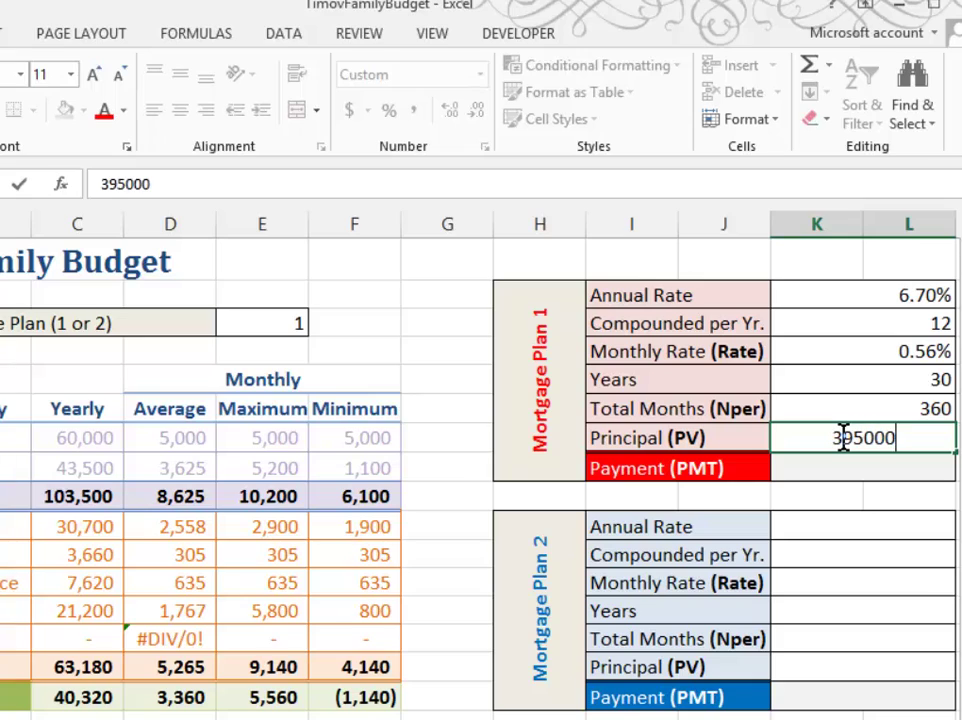
key(Return)
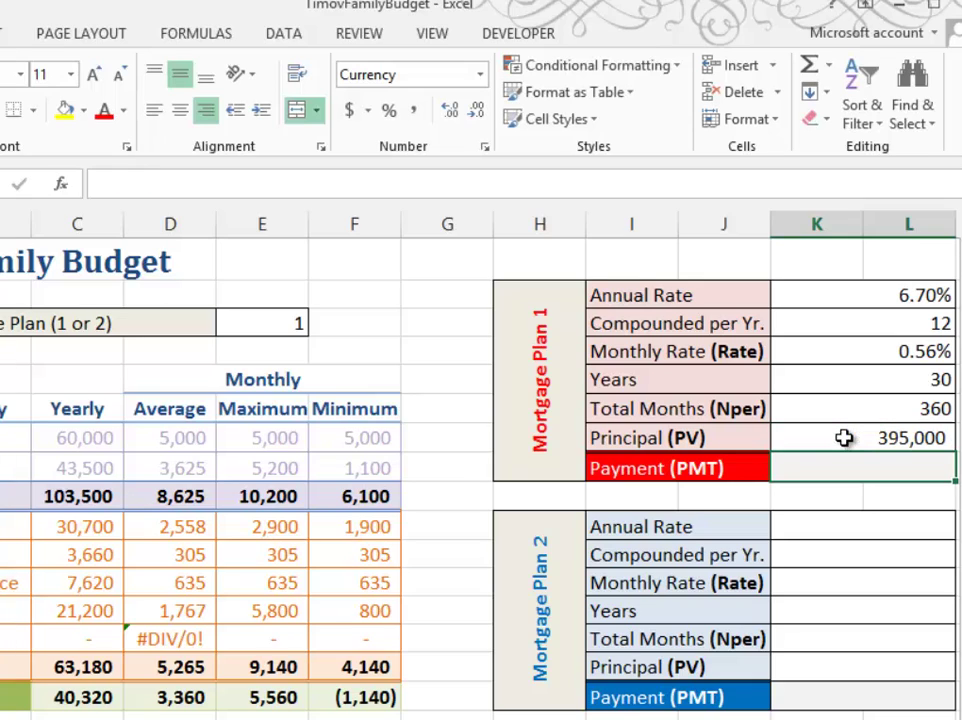
click(844, 438)
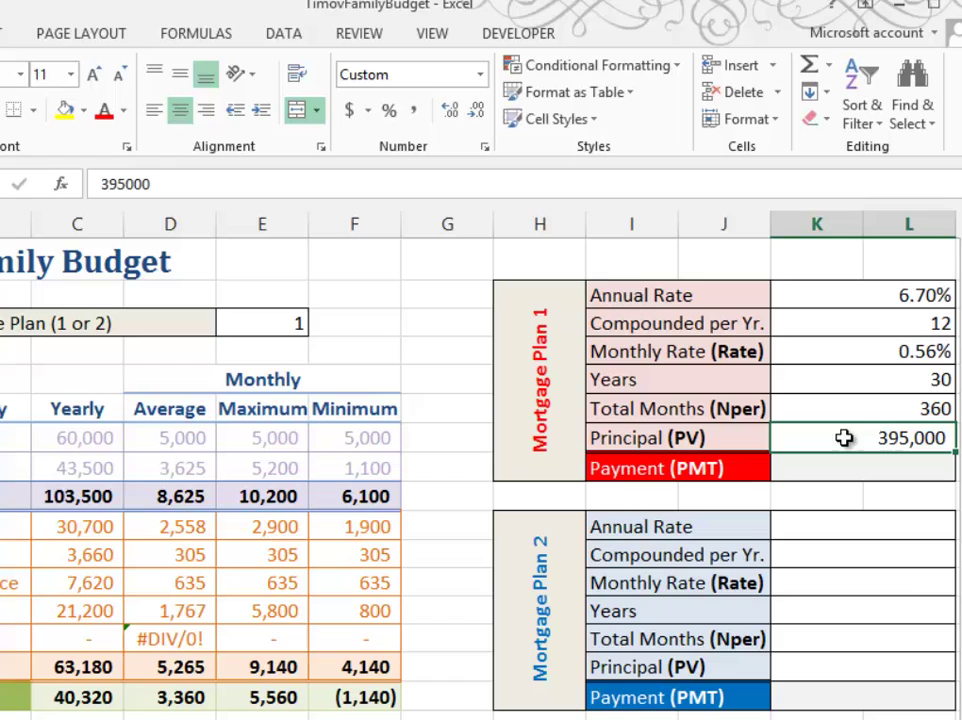
- Calculate Mortgage Plan 1's monthly payment in K8 with =-PMT(K4,K6,K7)
click(855, 469)
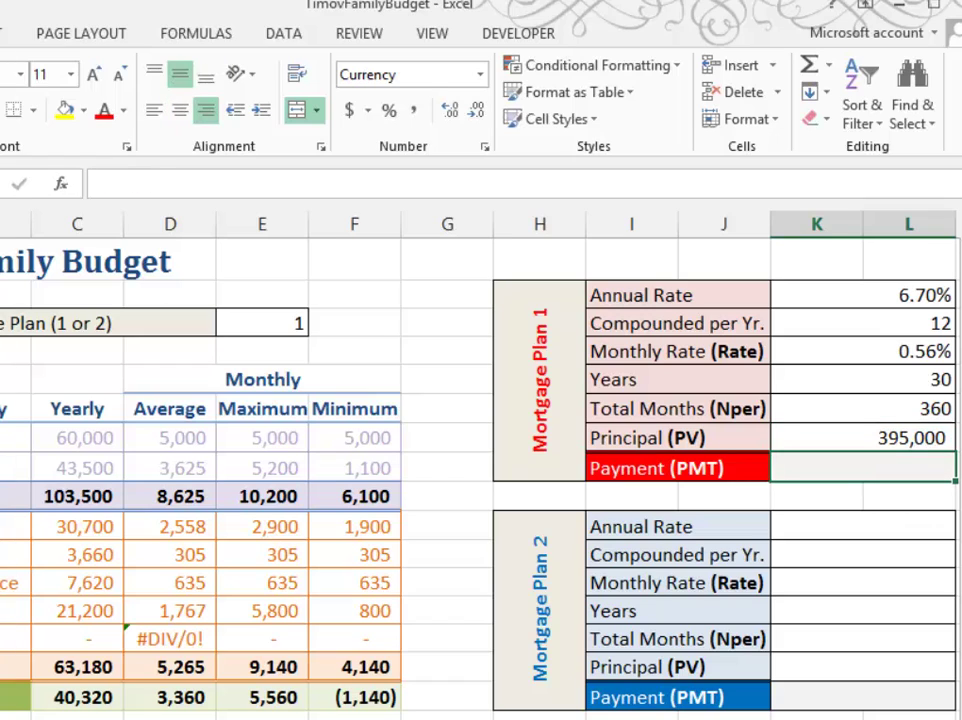
text(=)
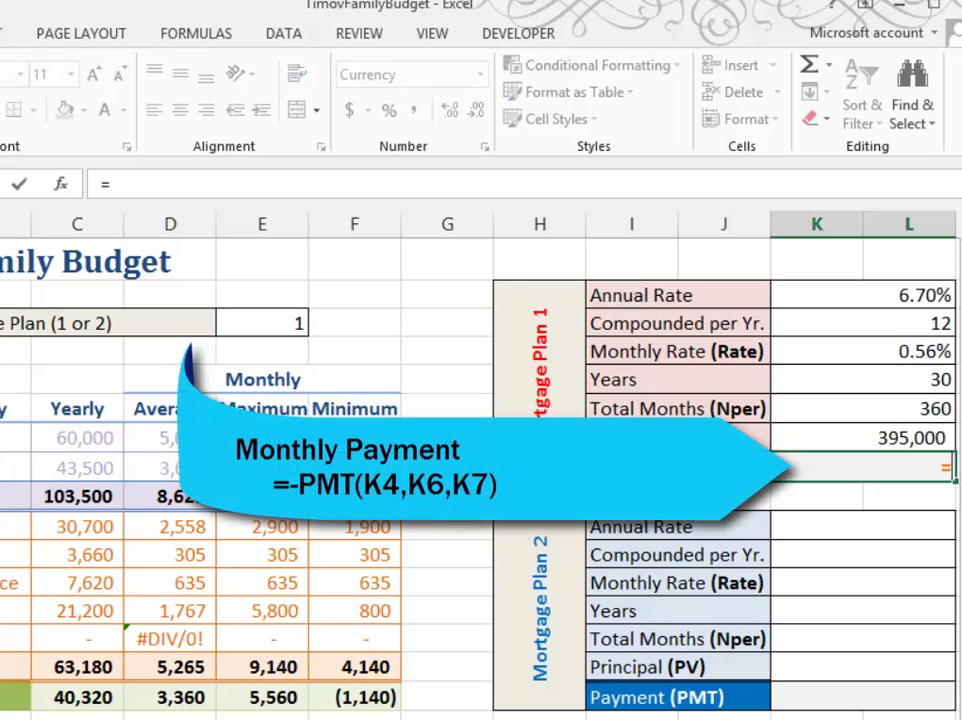
text(-pmt()
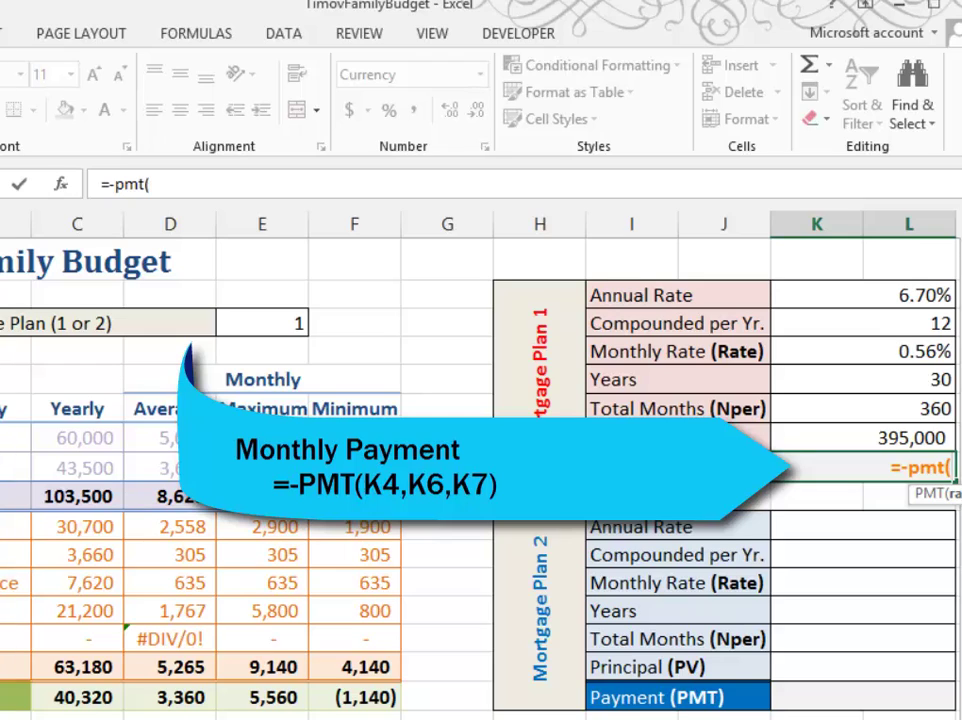
click(803, 347)
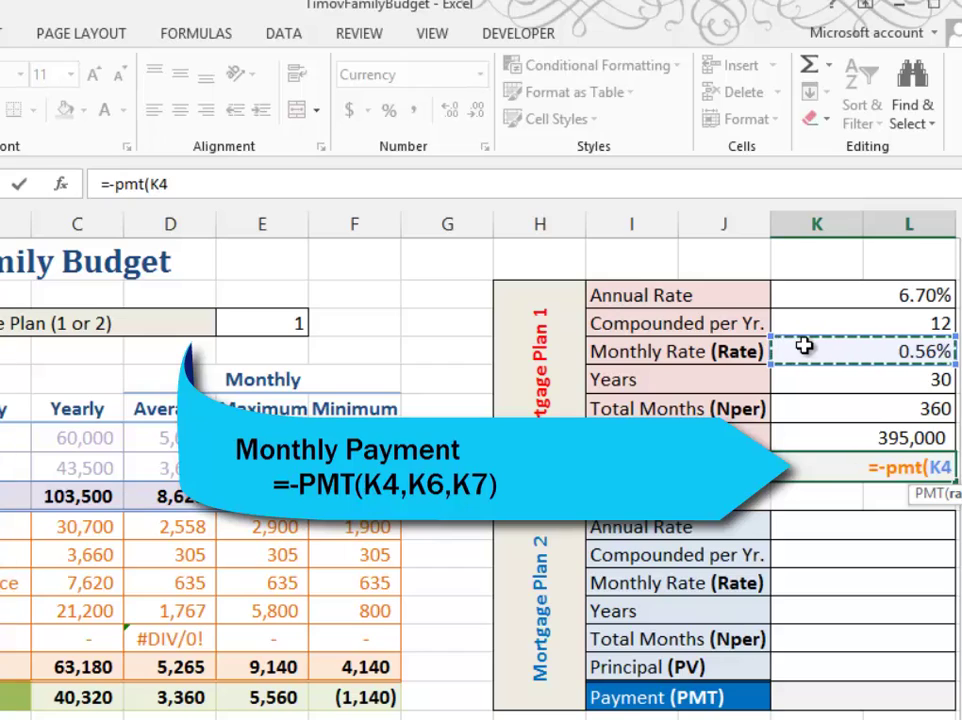
text(,)
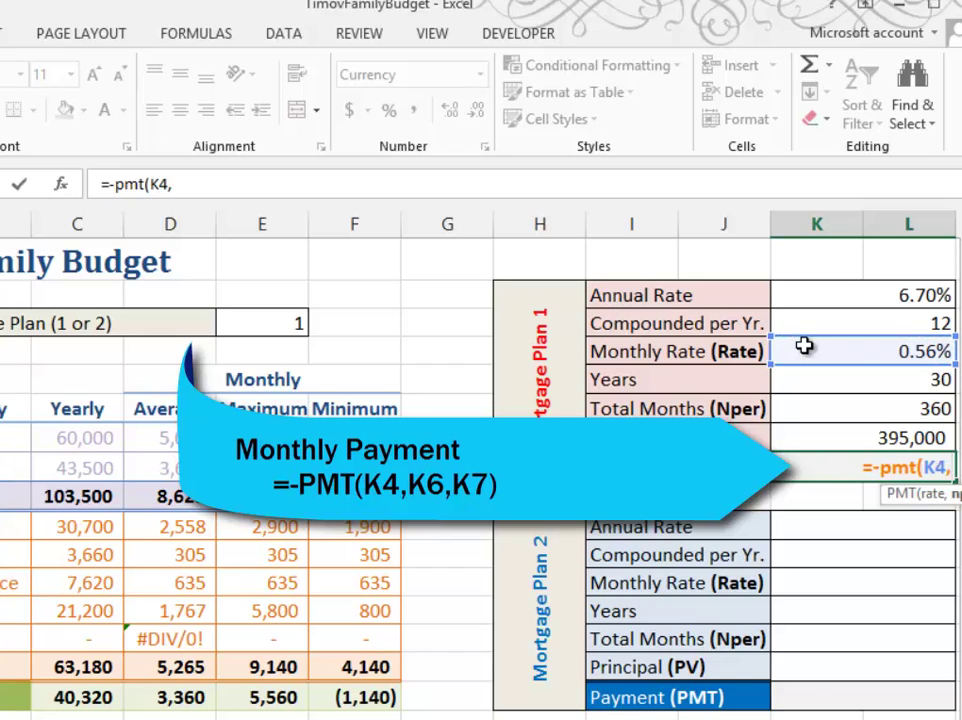
click(812, 408)
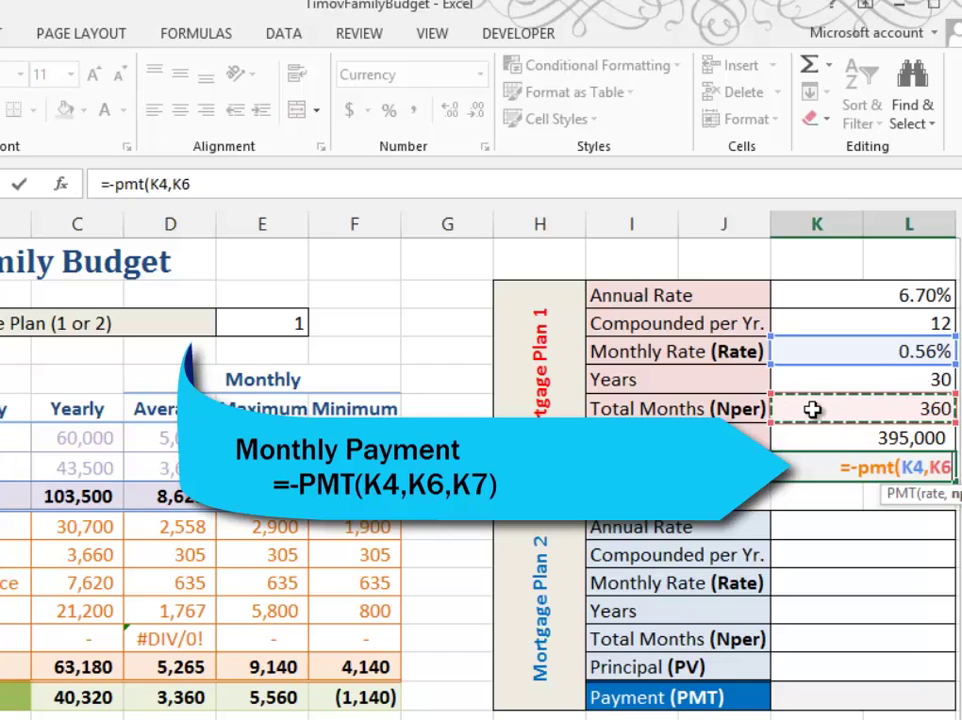
text(,)
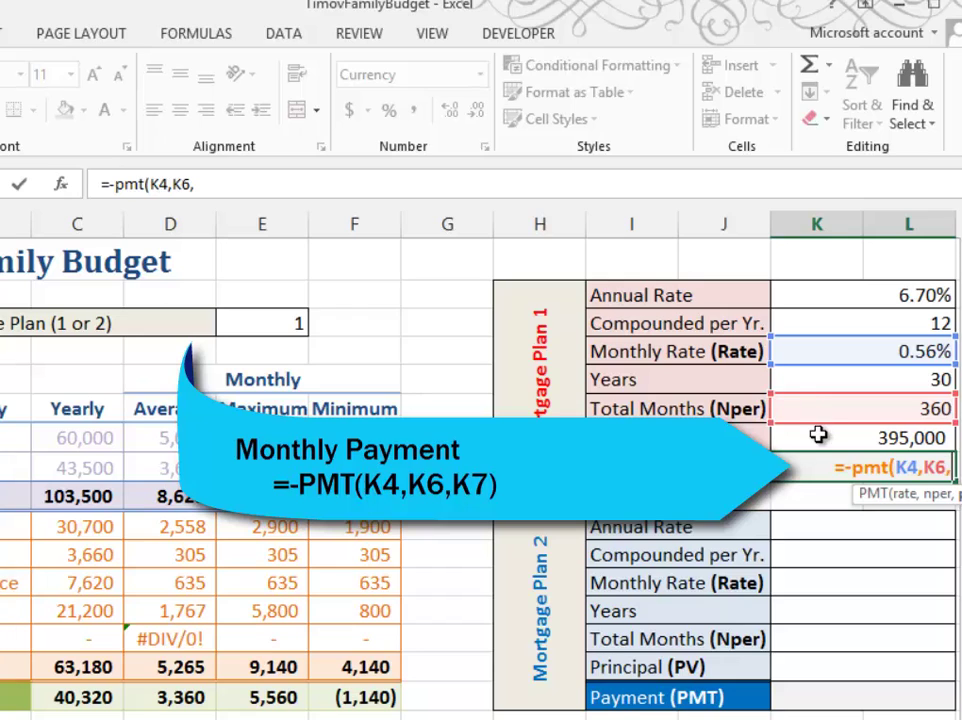
click(818, 434)
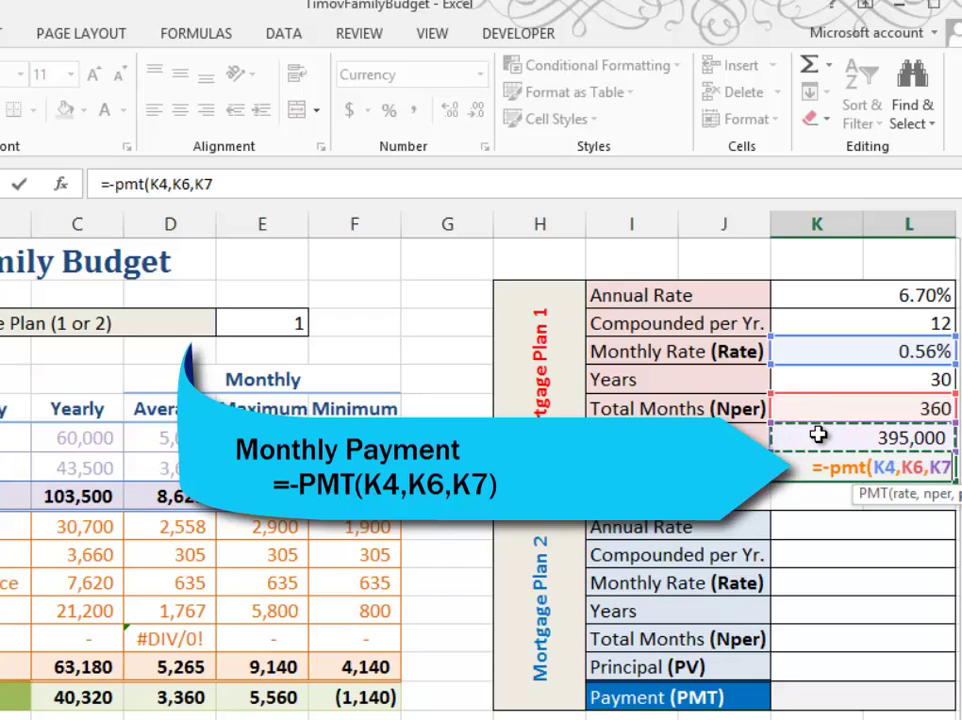
text())
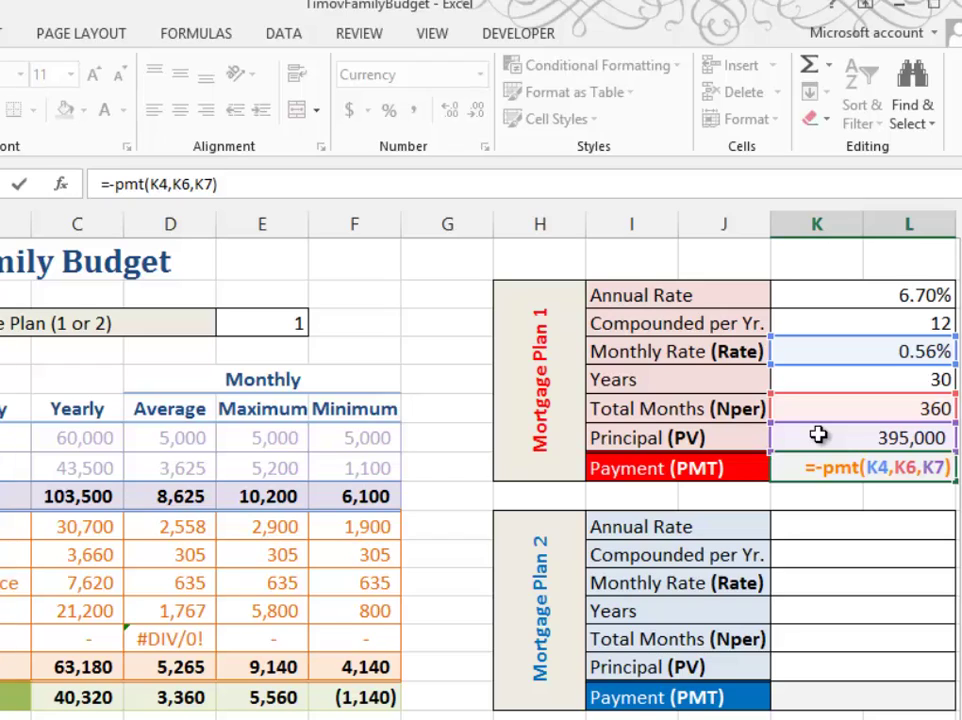
- Enter Mortgage Plan 2's annual rate of 6.7% in K10 and 12 compounding periods per year in K11
click(835, 533)
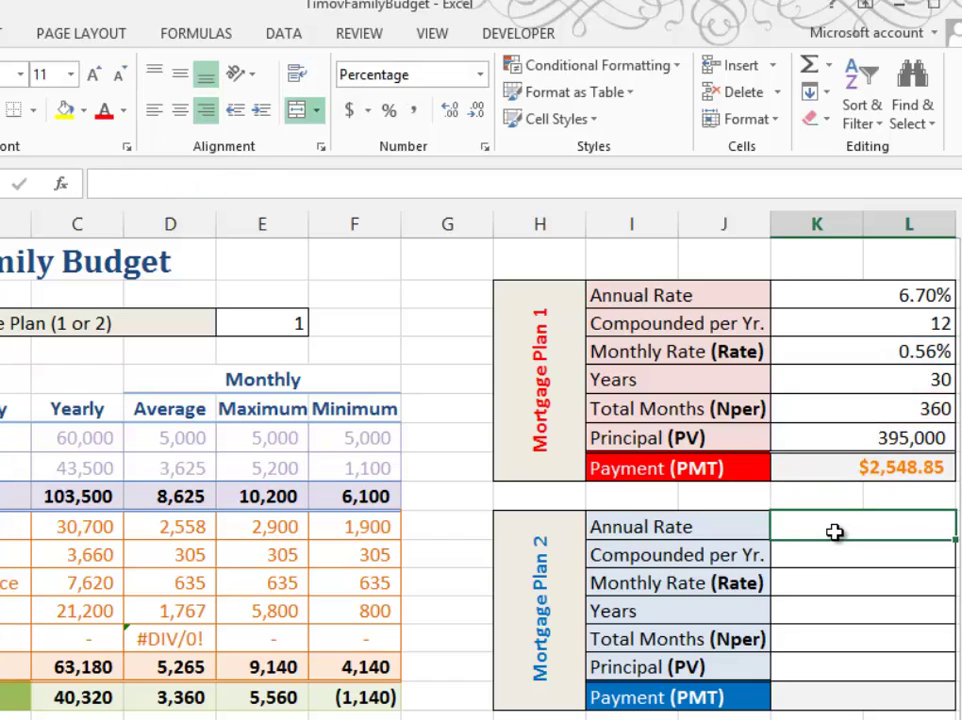
text(6.7)
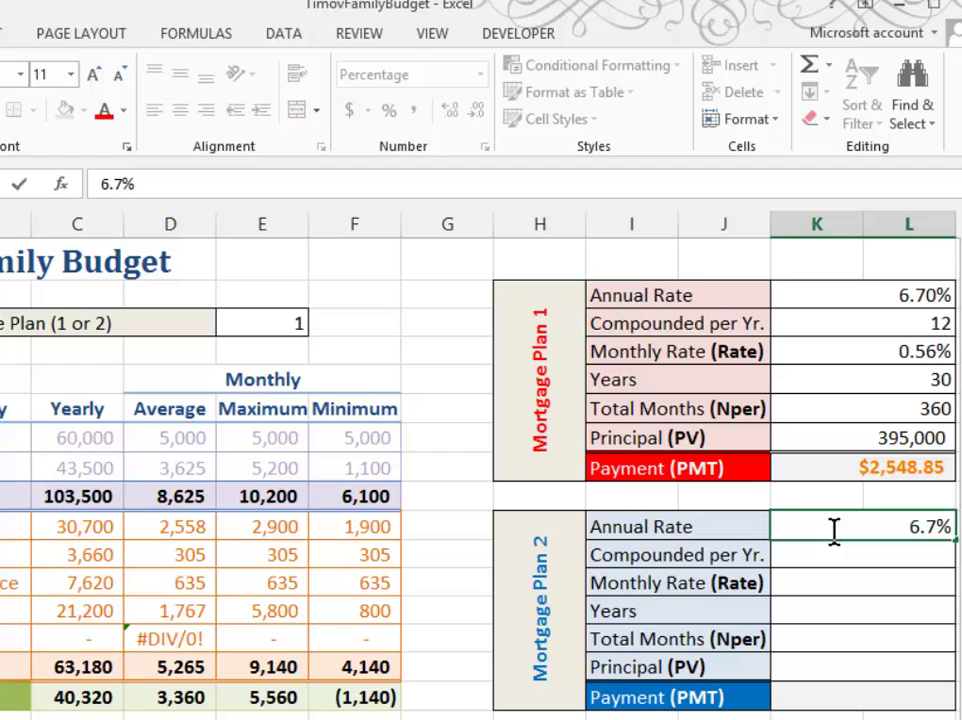
key(Return)
text(12)
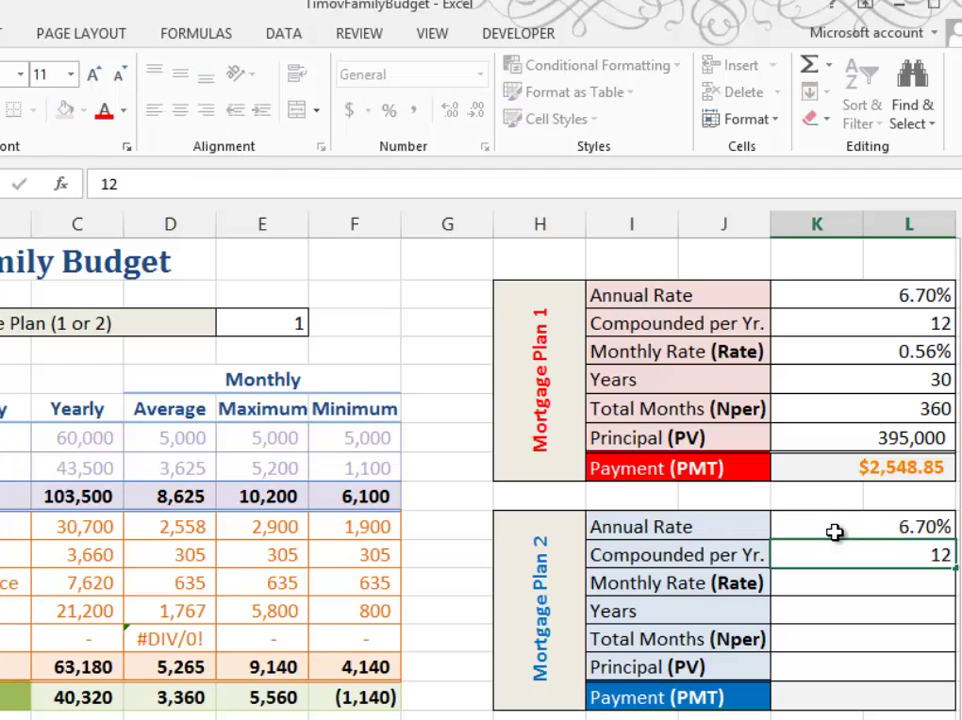
key(Return)
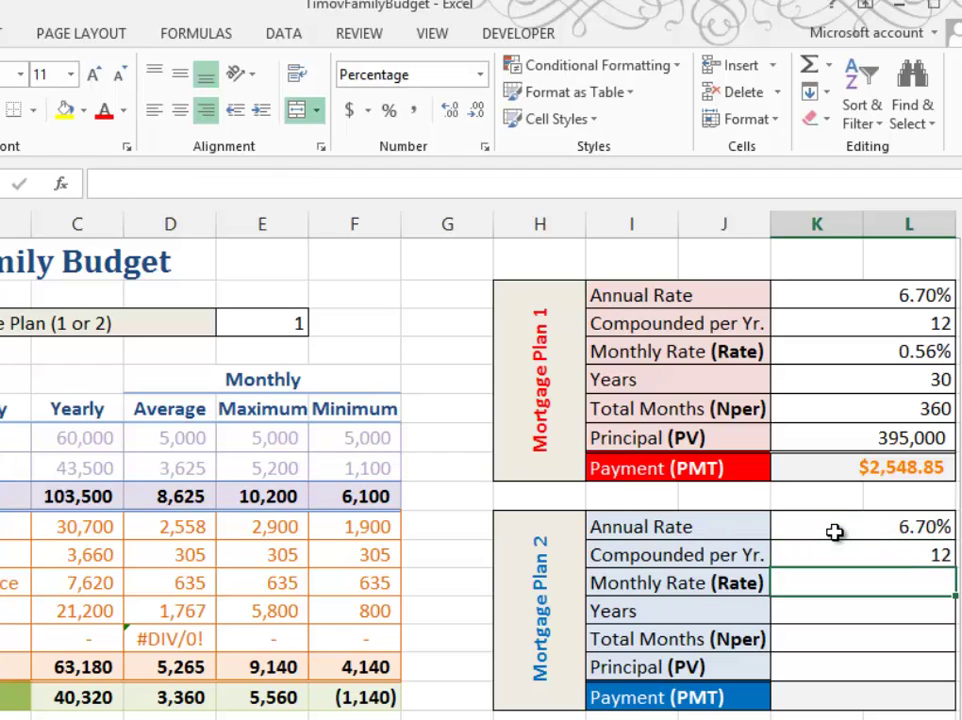
- Calculate Mortgage Plan 2's monthly rate in K12 with =K10/K11
text(=)
click(834, 532)
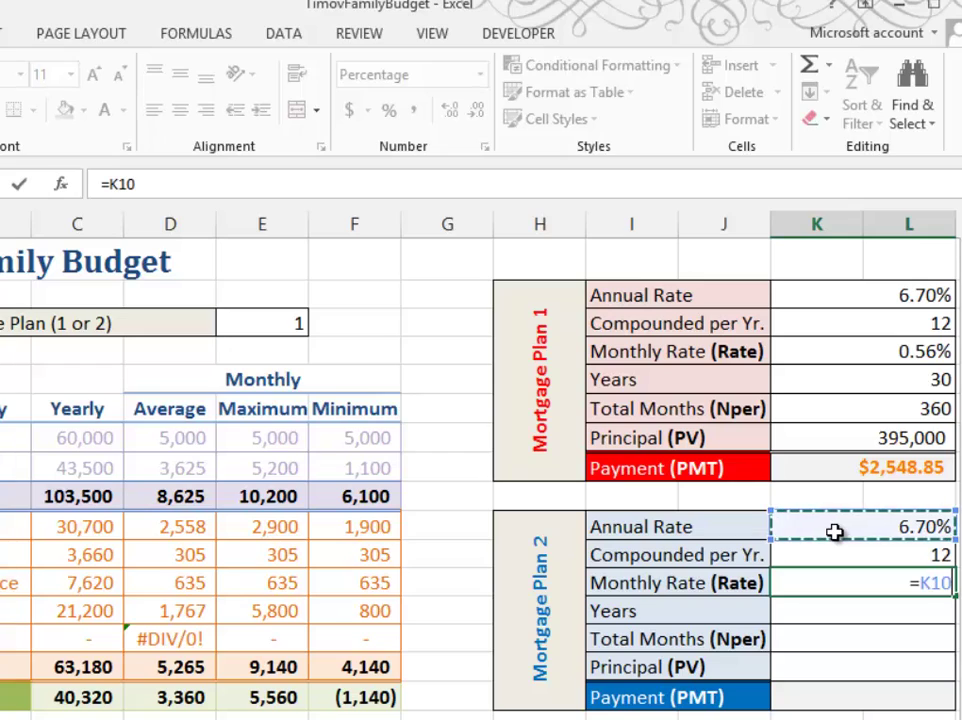
text(/)
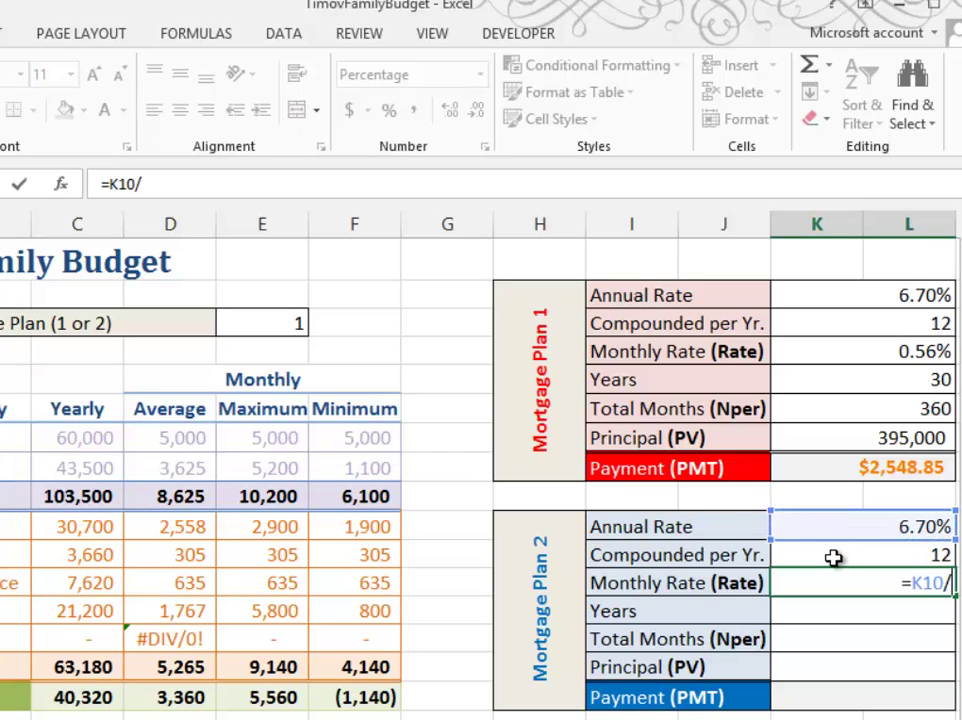
click(833, 557)
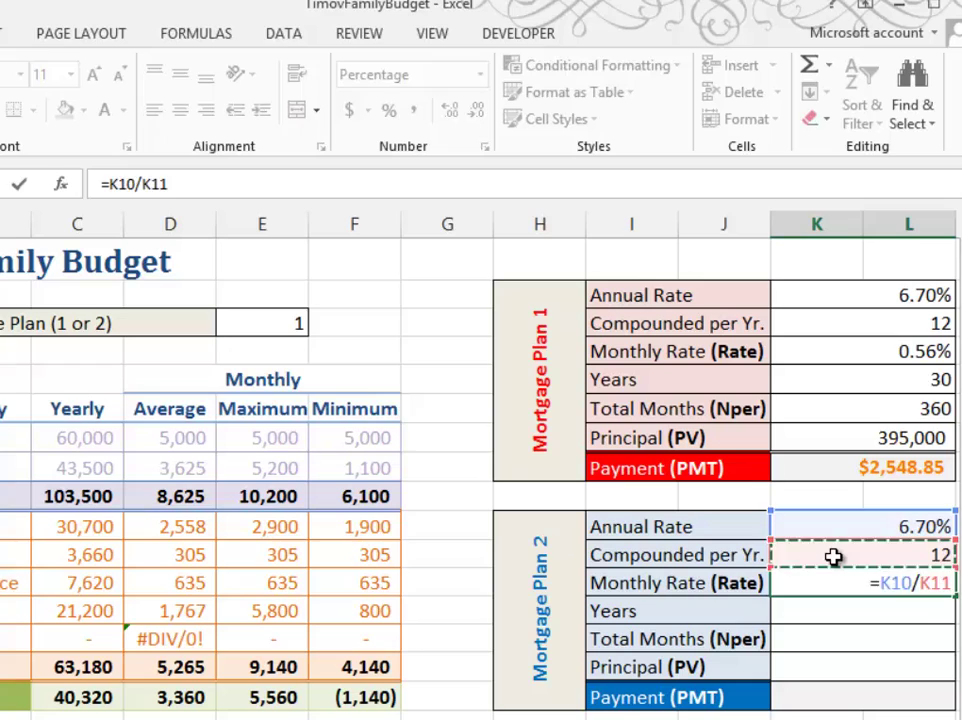
key(Return)
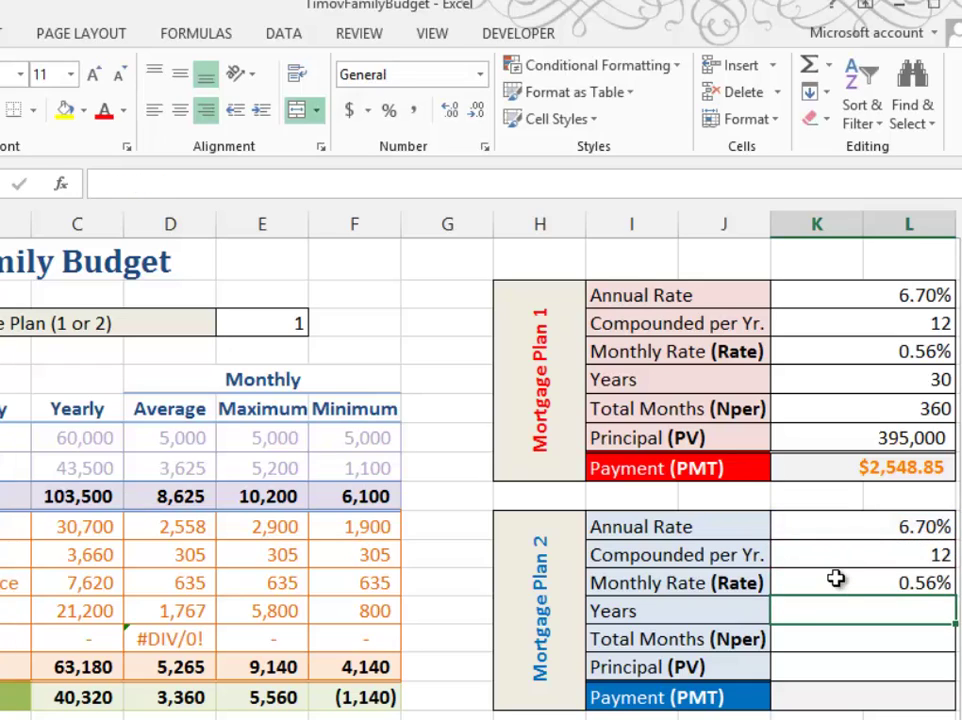
click(836, 579)
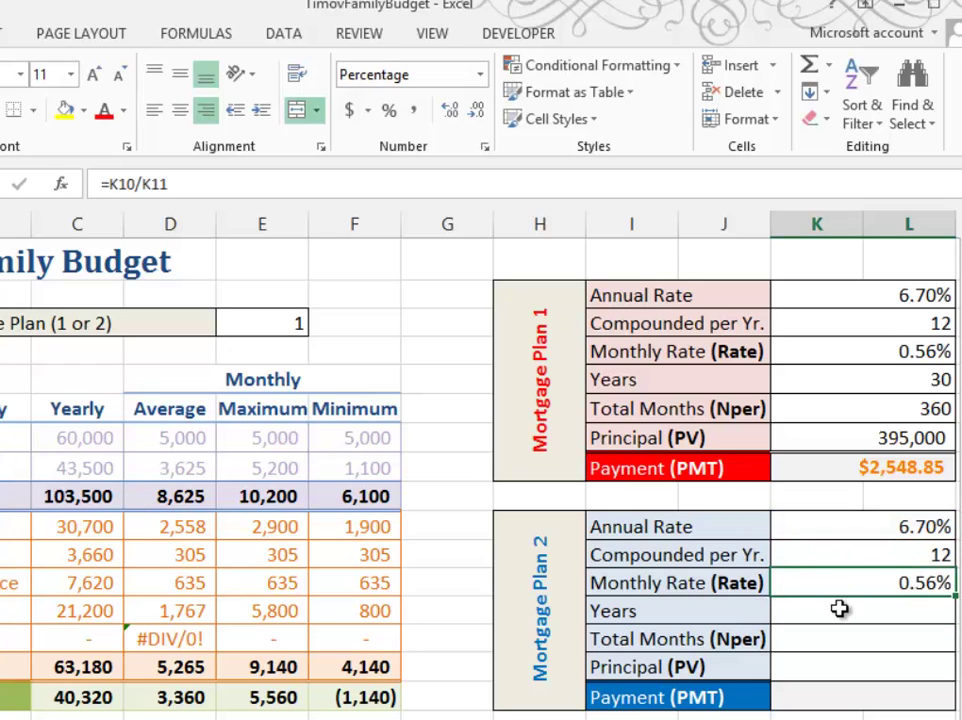
- Set Mortgage Plan 2's term to 20 years in K13 and calculate its total months in K14 with =K13*K11
click(838, 609)
text(20)
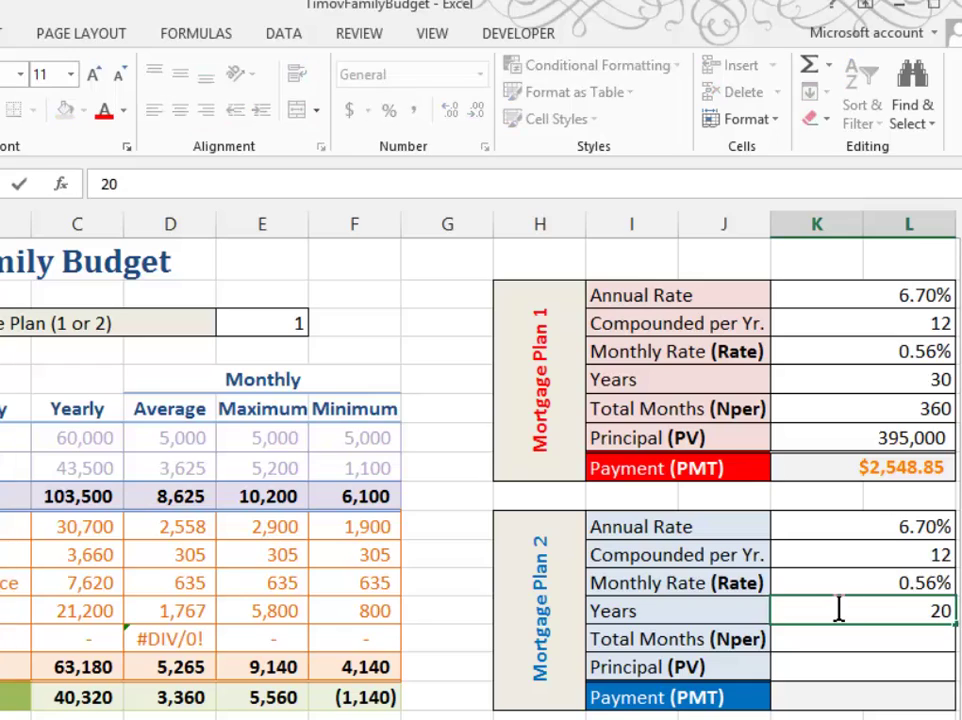
key(Return)
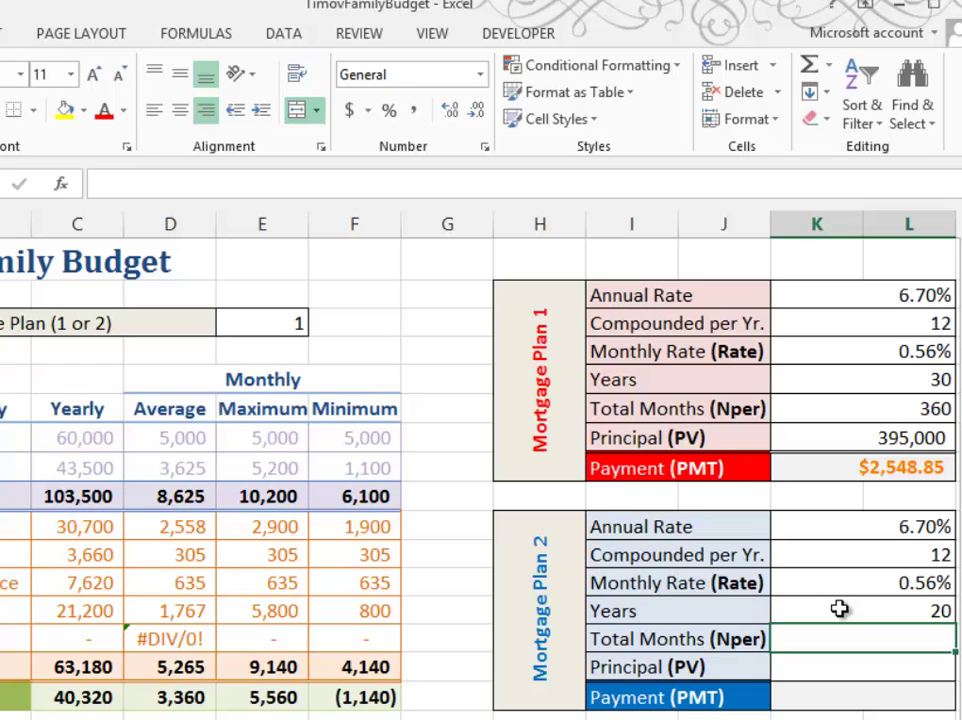
text(=)
click(839, 609)
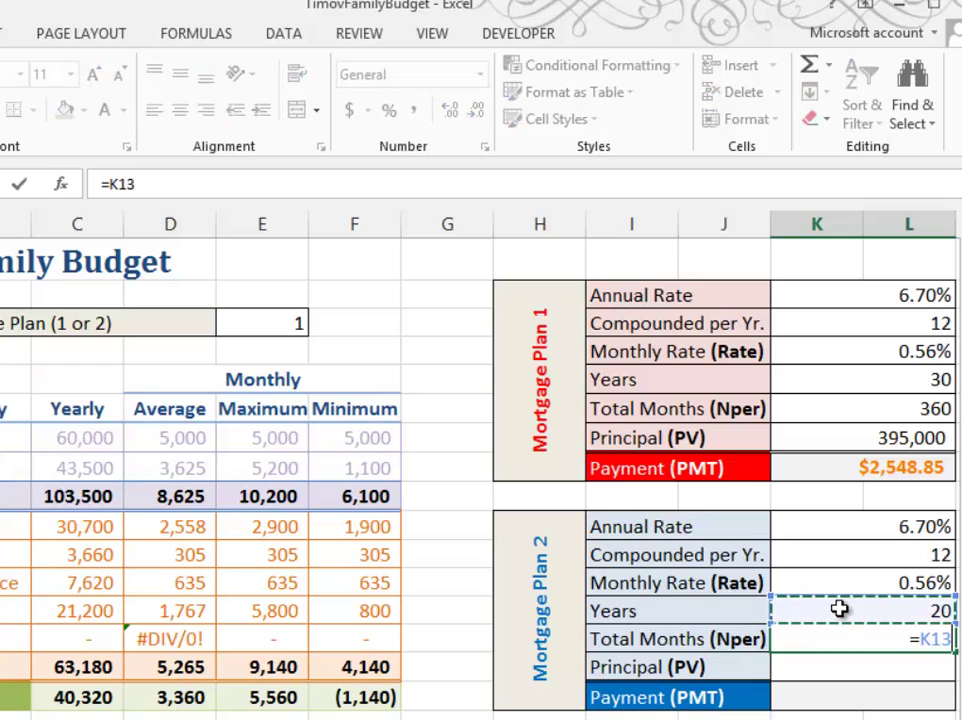
text(*)
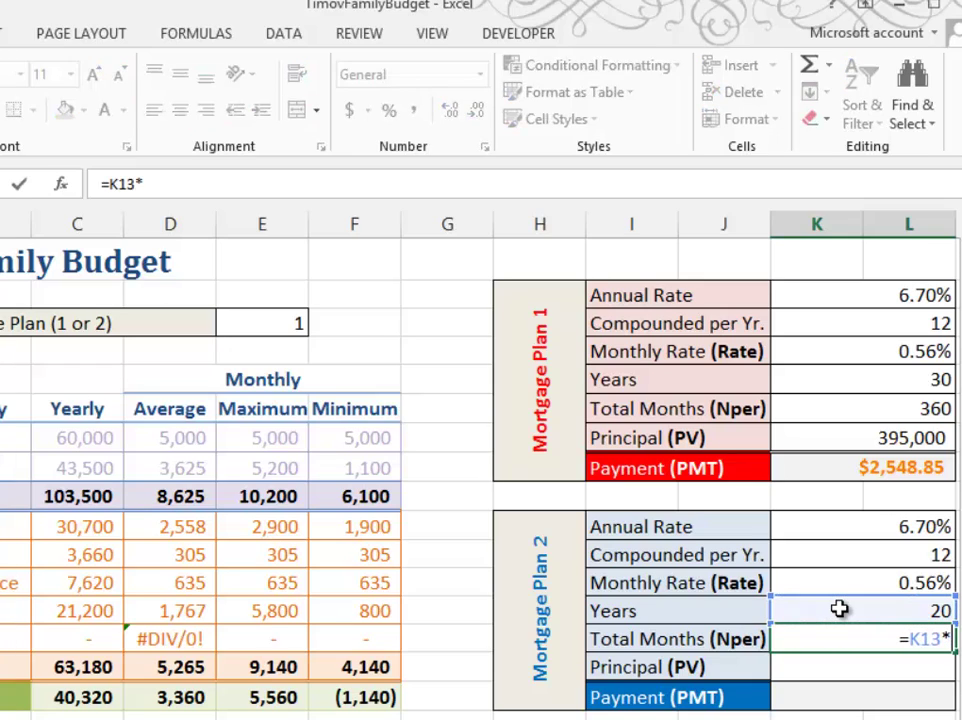
click(850, 553)
key(Return)
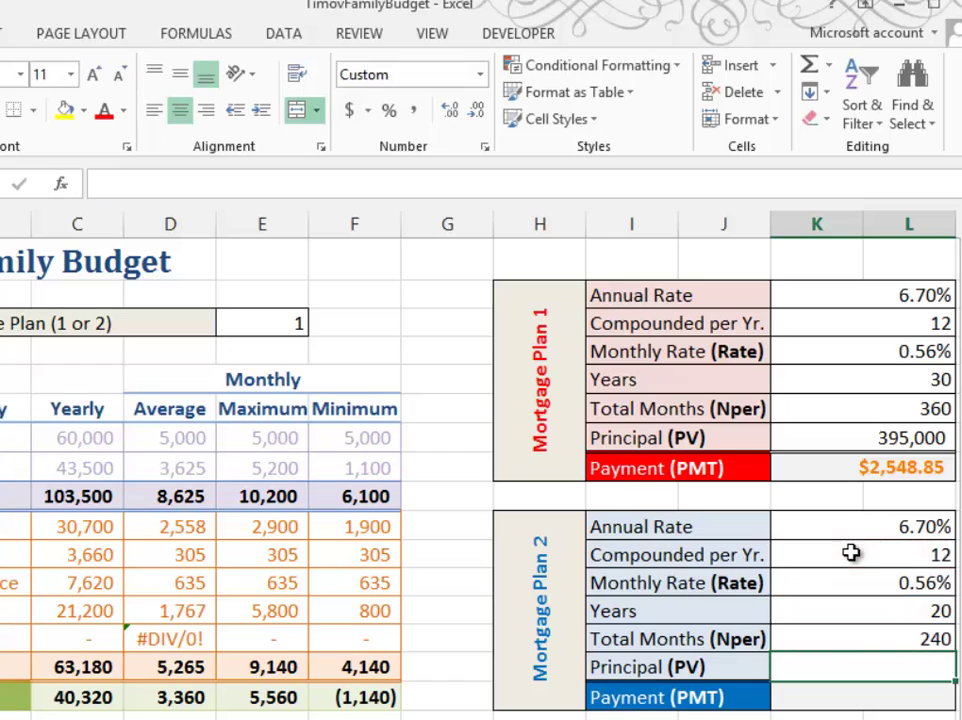
click(855, 636)
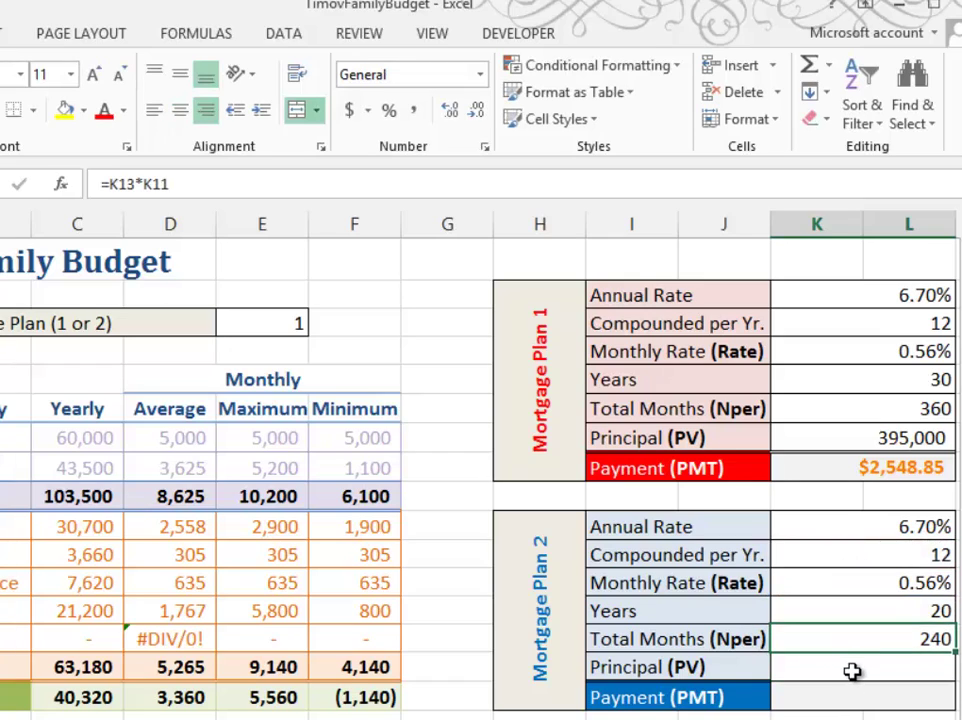
- Enter 300000 as Mortgage Plan 2's principal in K15
click(851, 671)
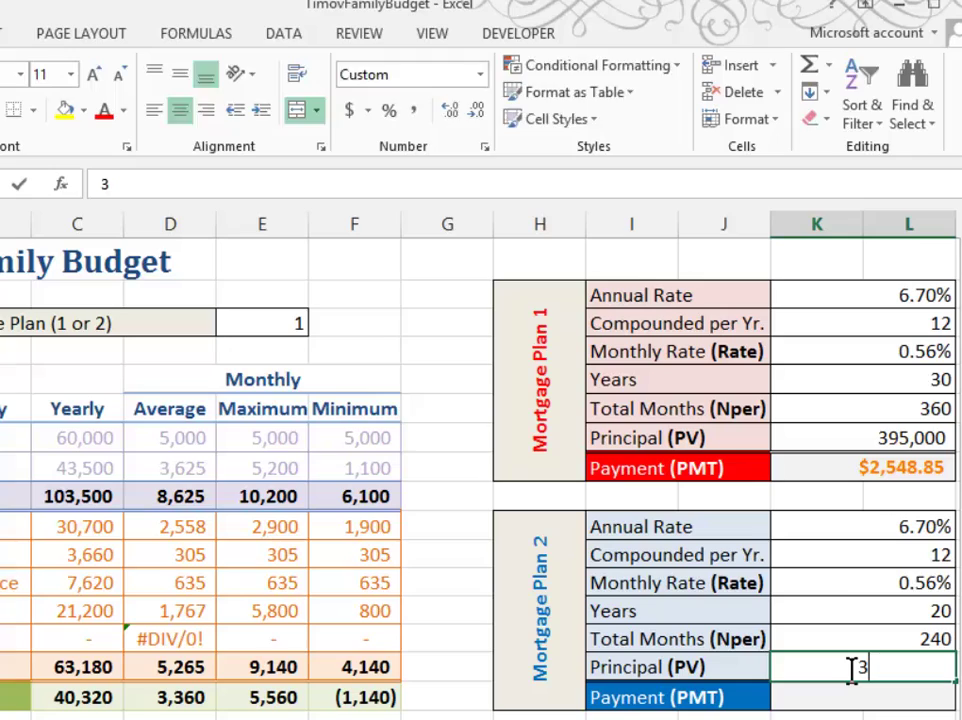
text(00000)
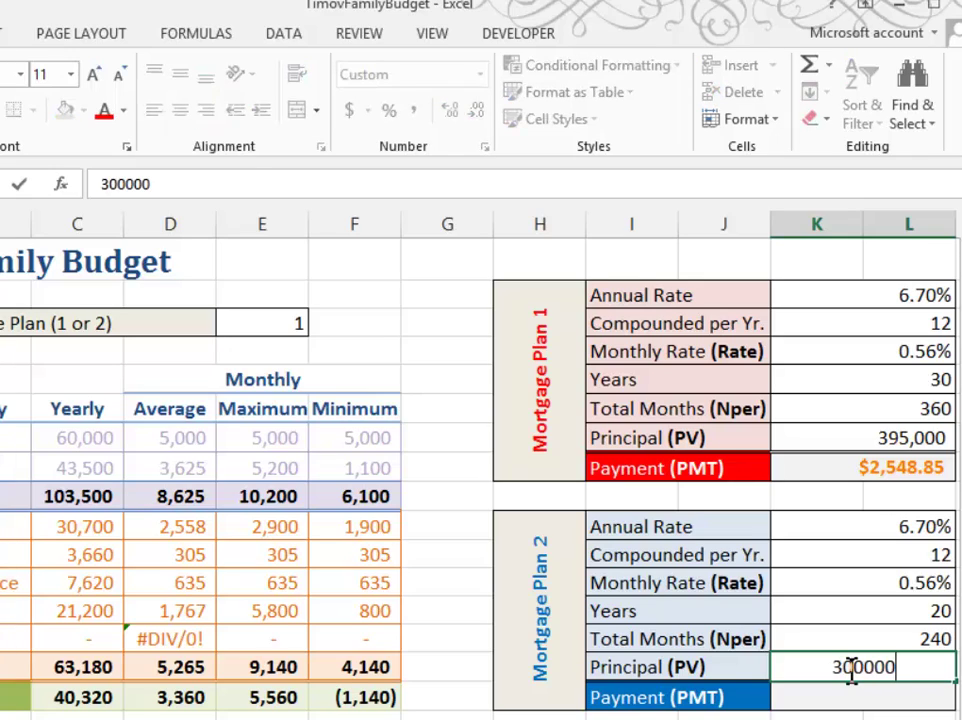
key(Return)
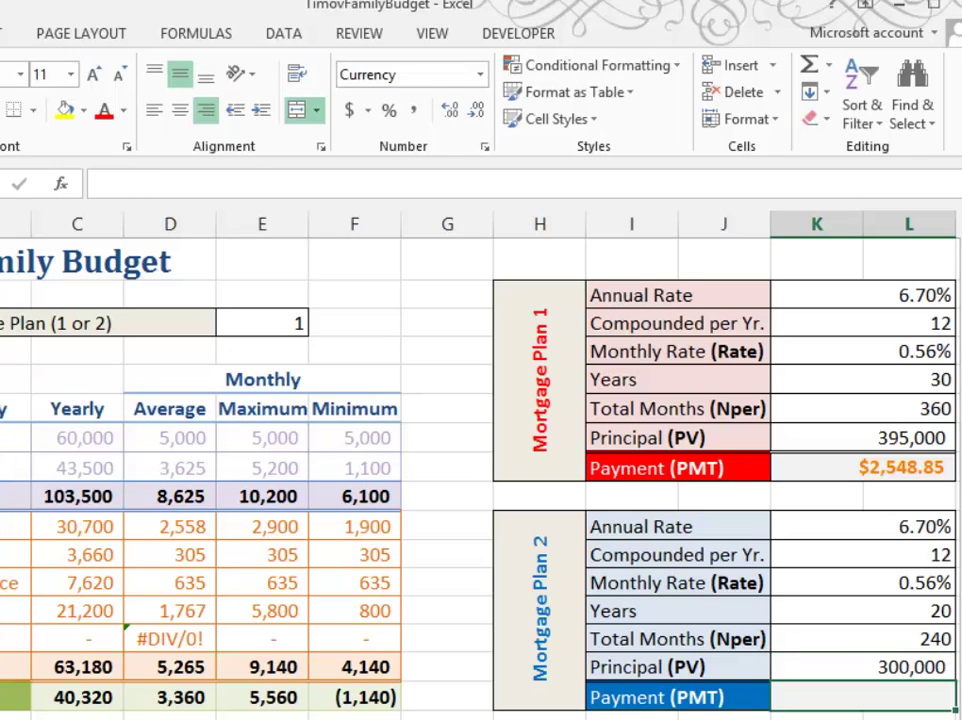
- Calculate Mortgage Plan 2's monthly payment in K16 with =-PMT(K12,K14,K15)
text(=)
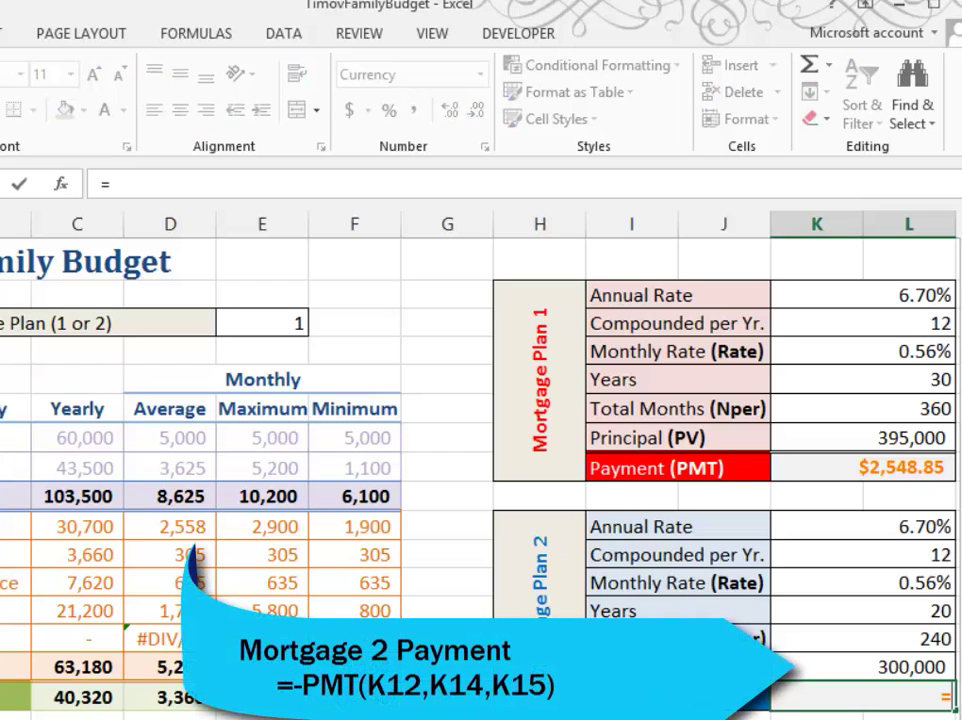
text(-pmt()
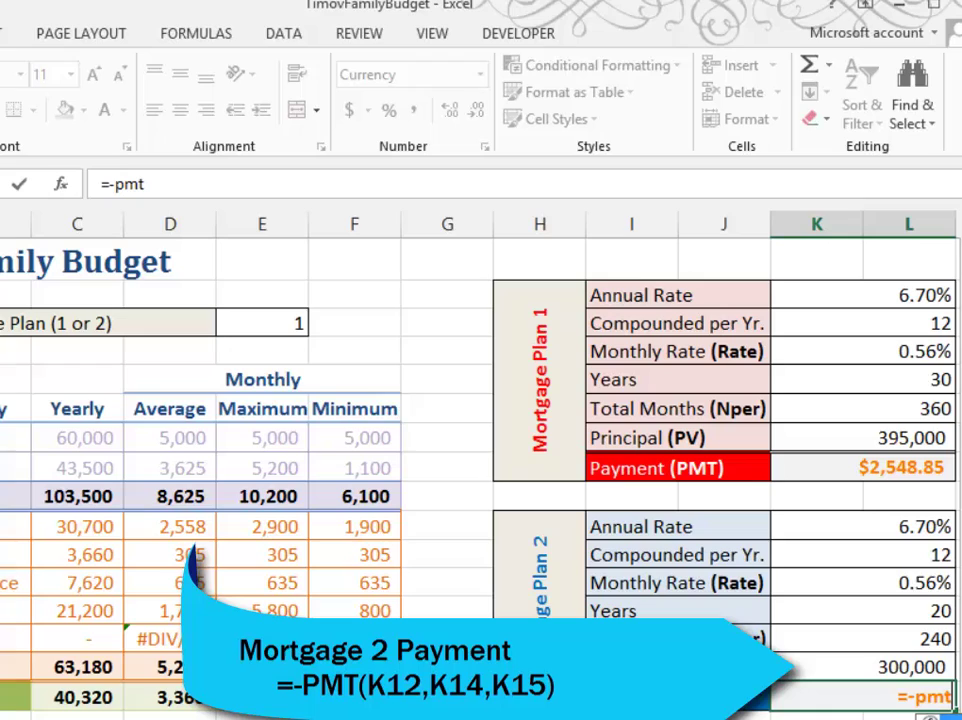
click(846, 582)
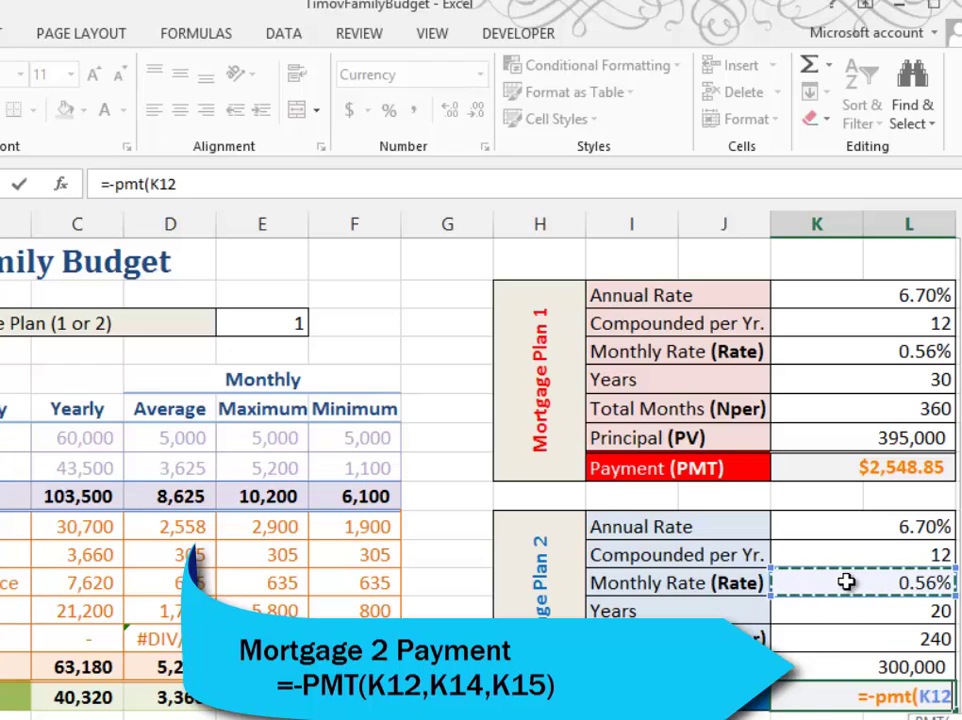
text(,)
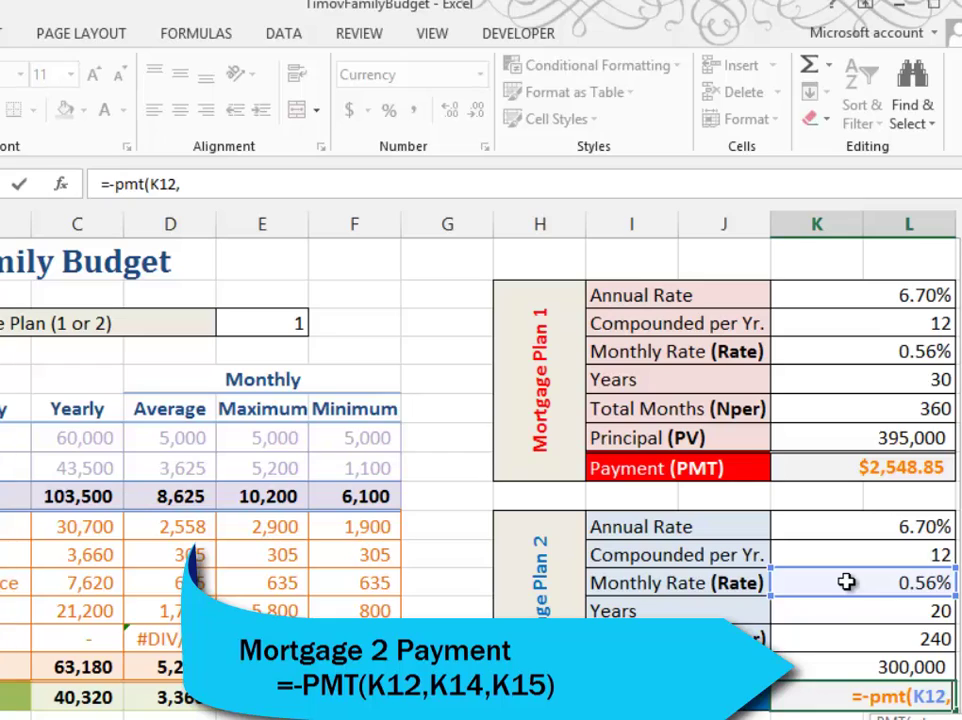
click(835, 641)
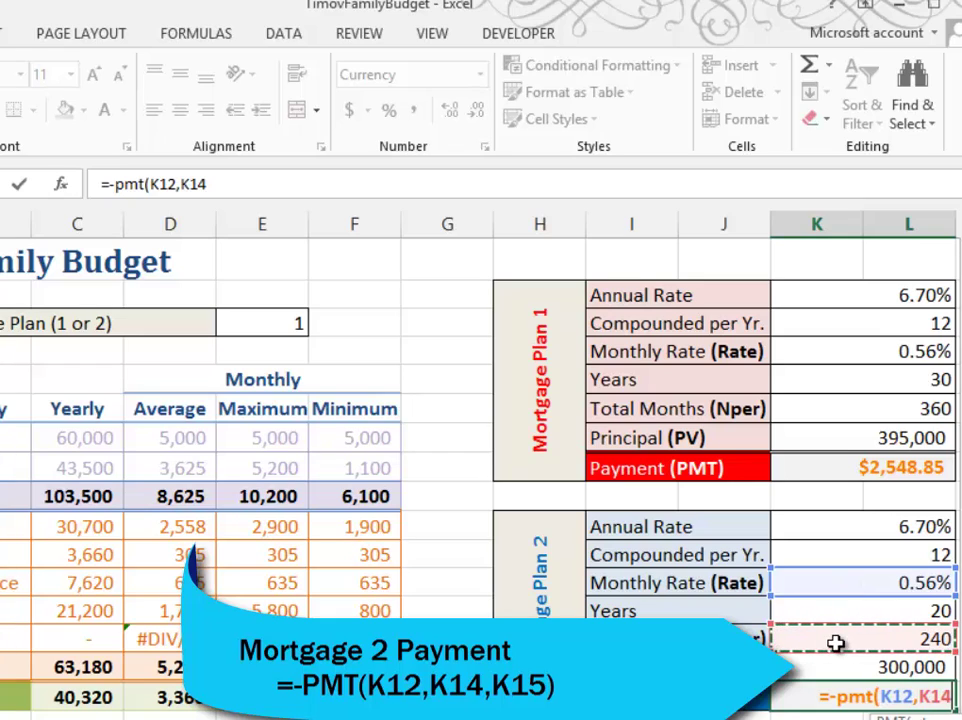
text(,)
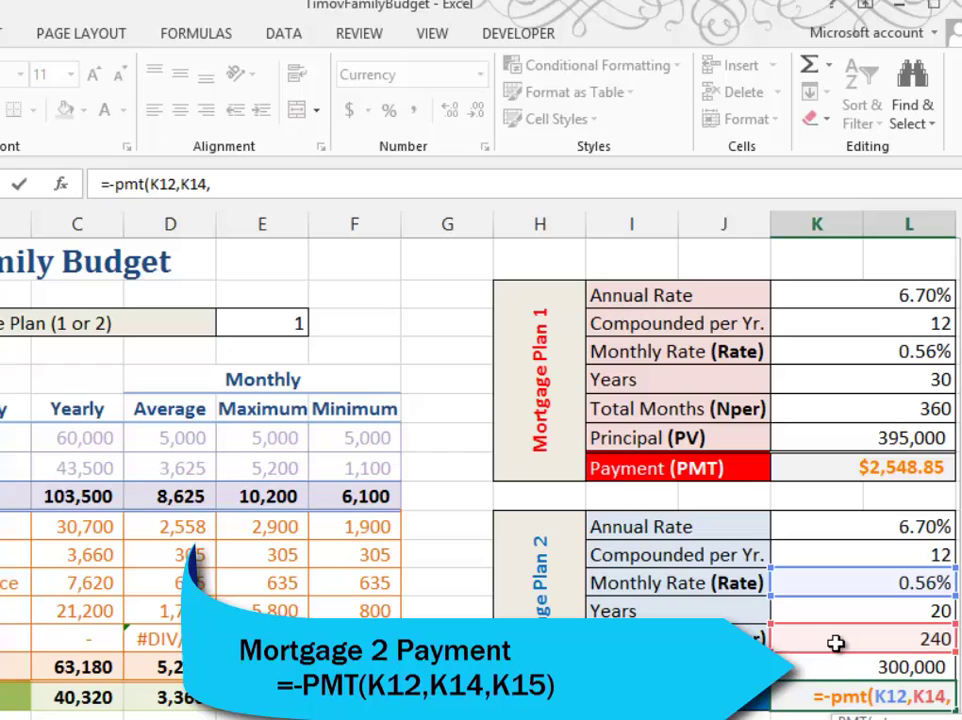
click(833, 666)
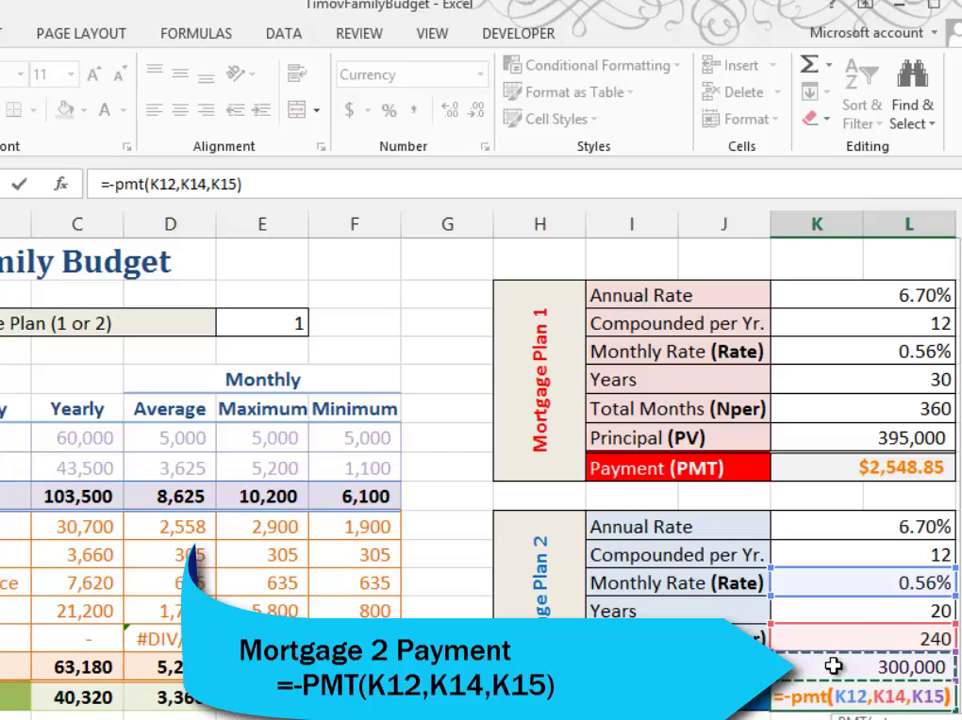
text())
key(Return)
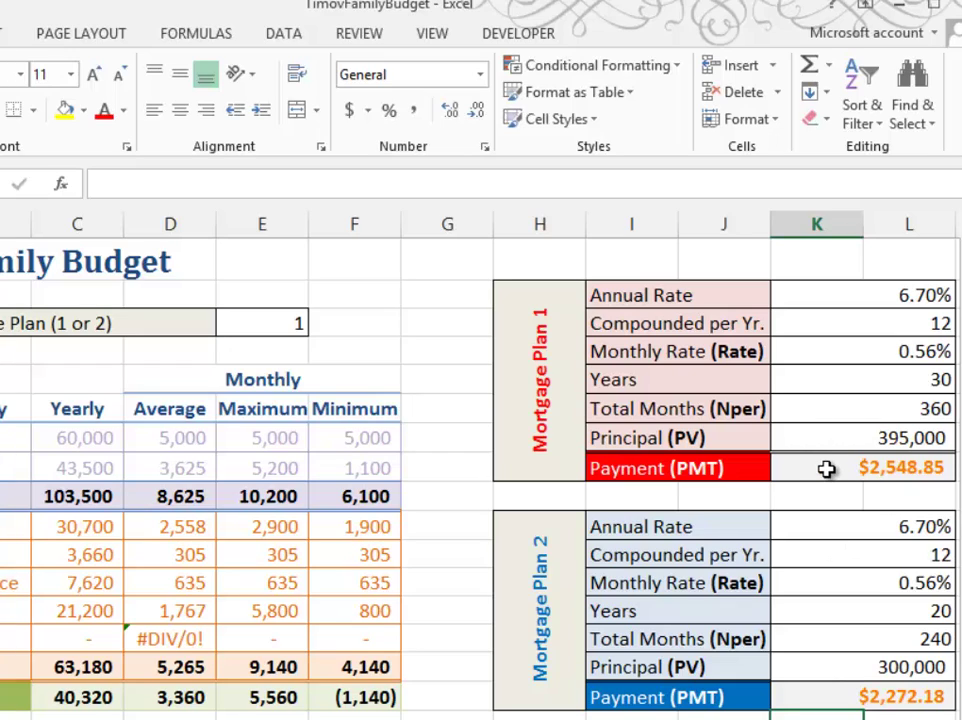
- Start an IF formula in January's Mortgage cell C26 that tests whether the chosen mortgage plan in E3 equals 1
click(826, 469)
click(834, 698)
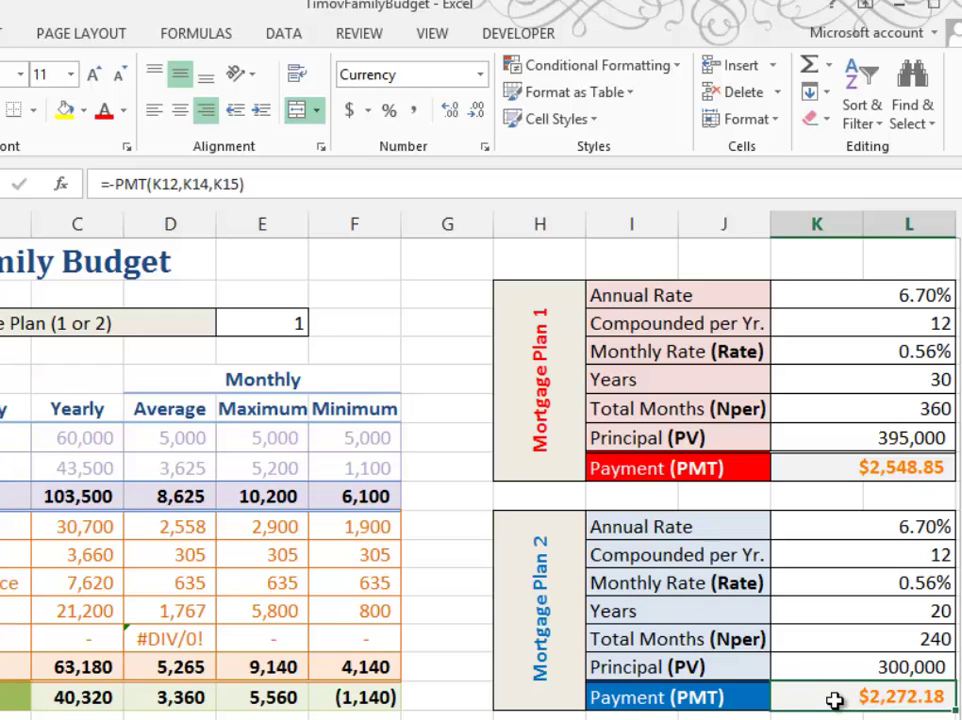
scroll(834, 698, down, 3)
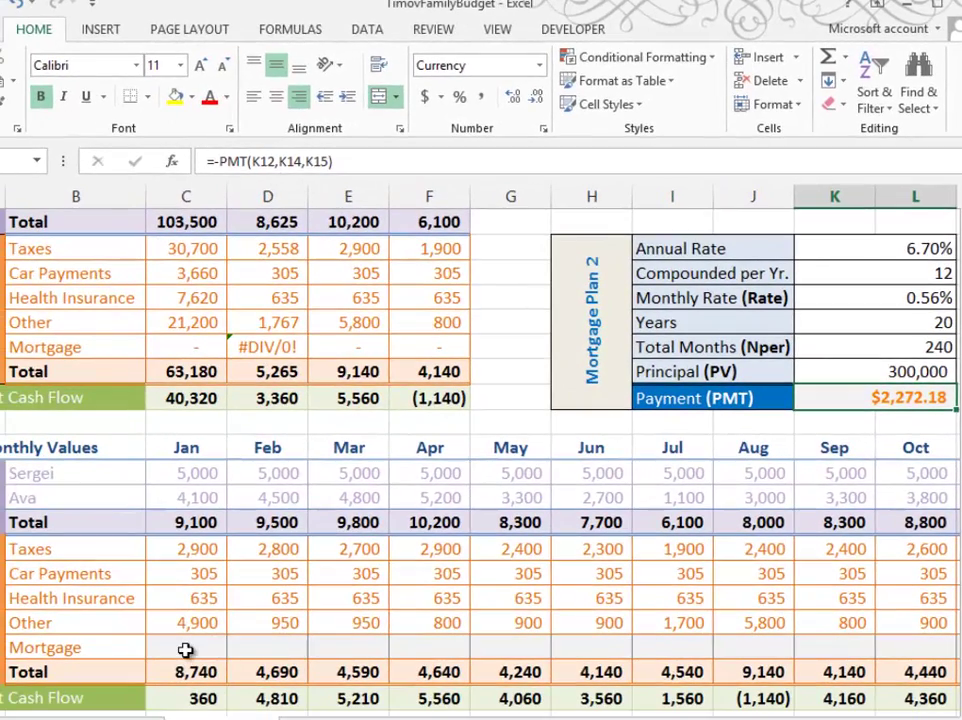
click(186, 648)
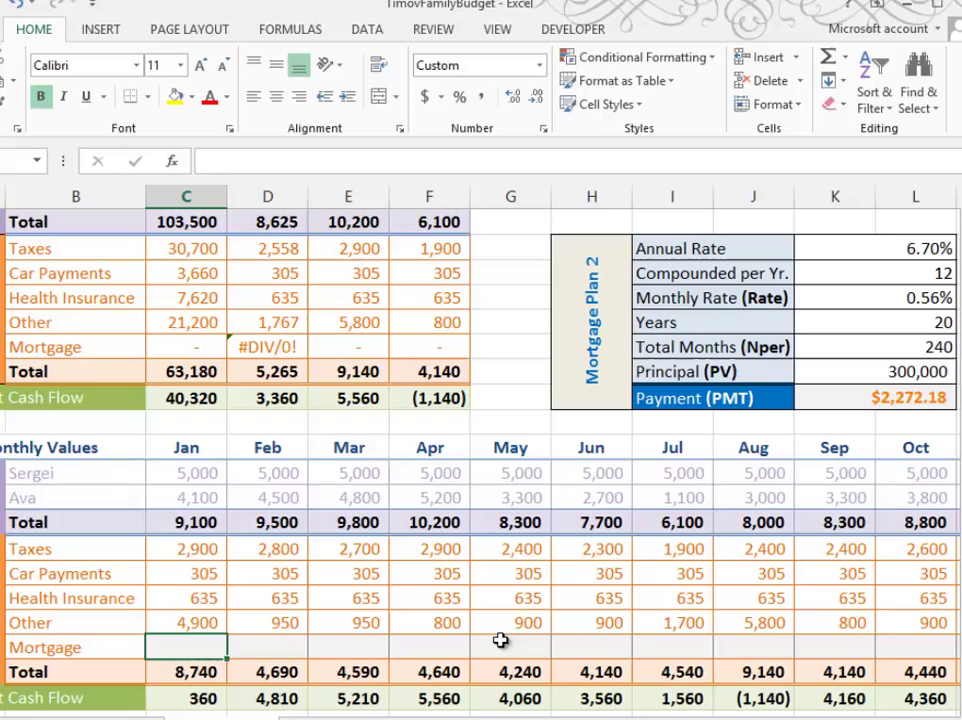
scroll(360, 350, up, 3)
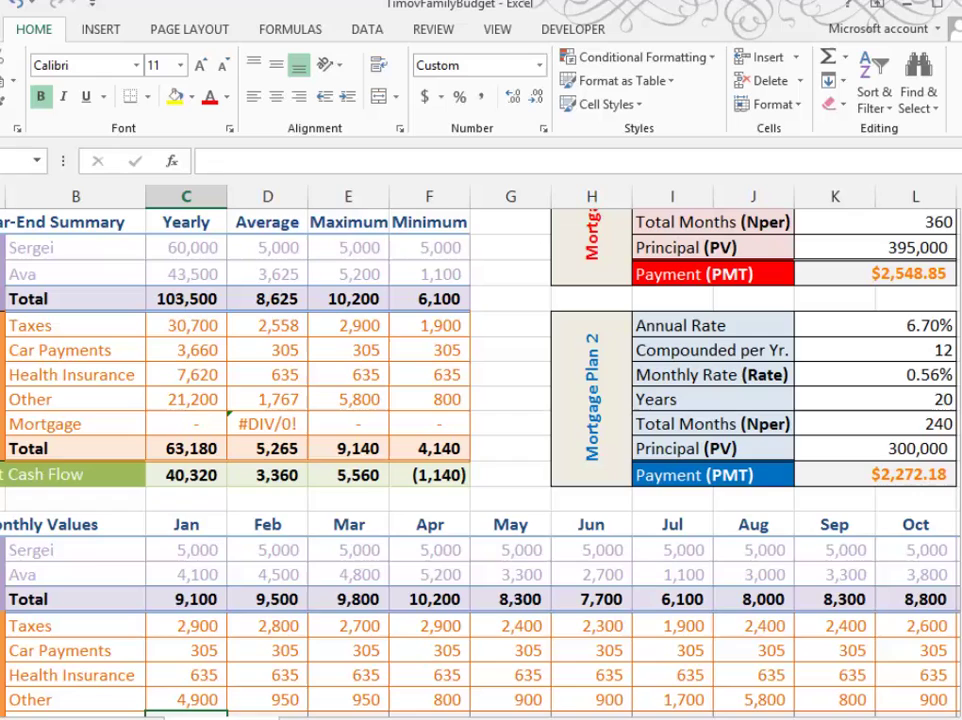
scroll(880, 530, up, 1)
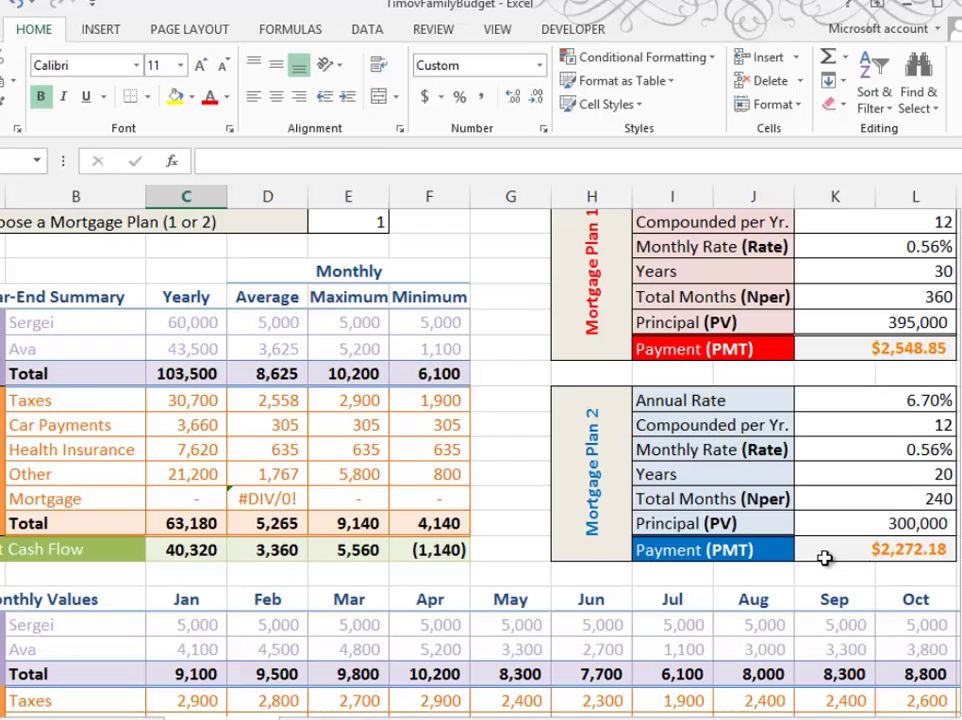
scroll(695, 626, down, 2)
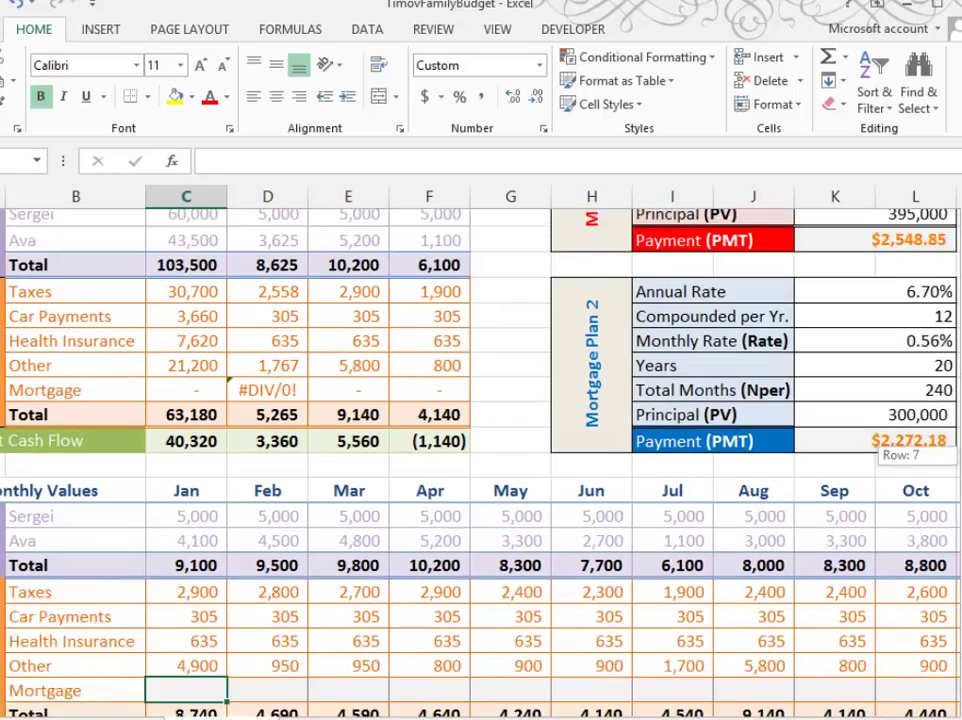
text(=if()
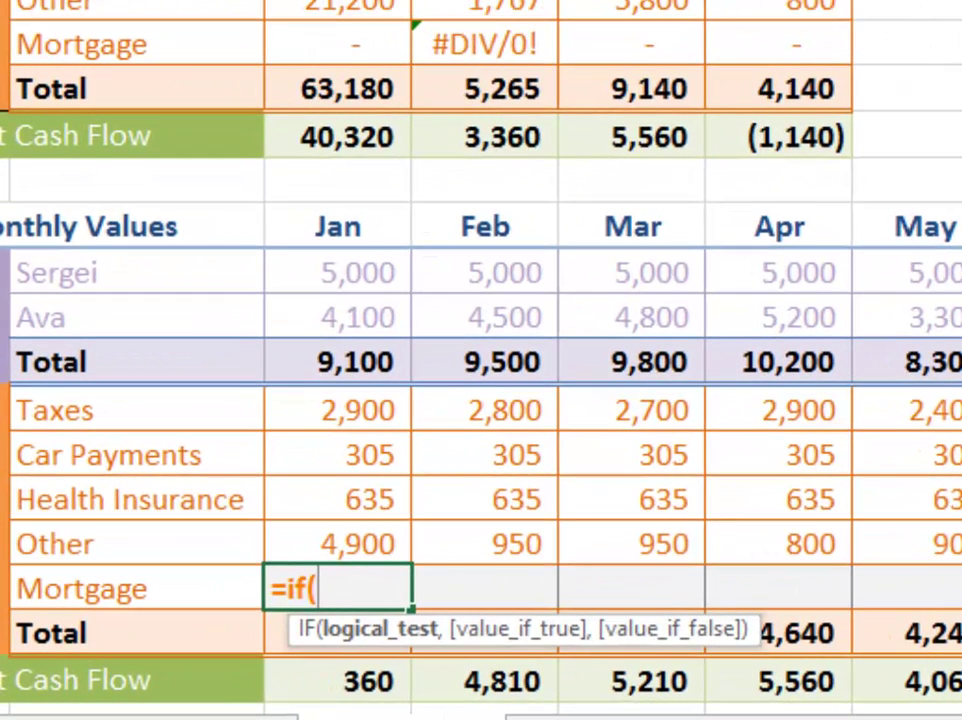
text(e3=)
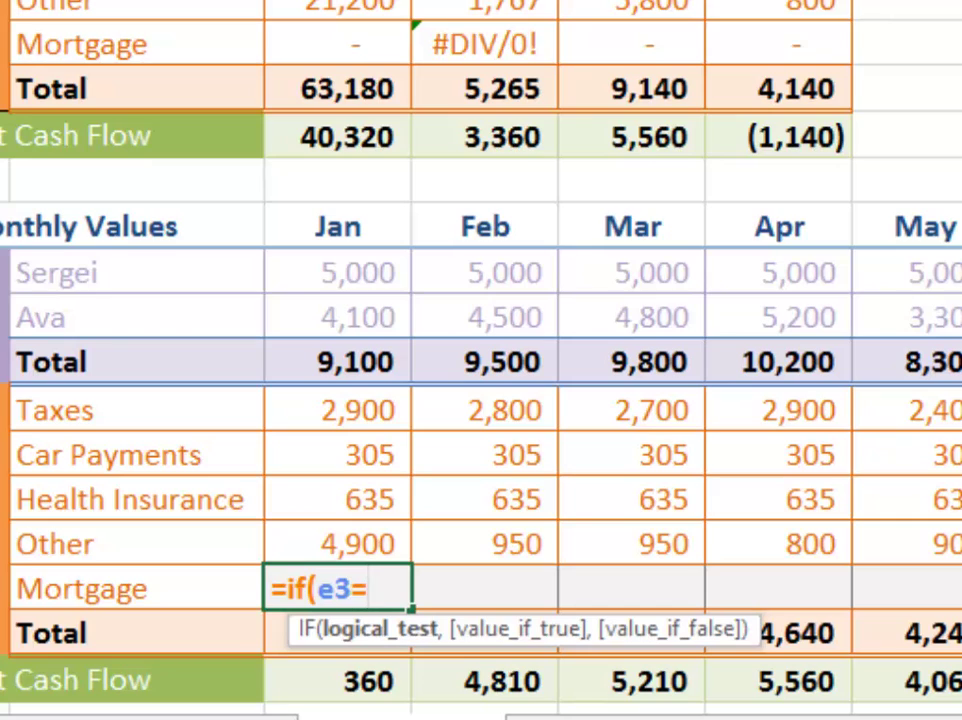
text(1,)
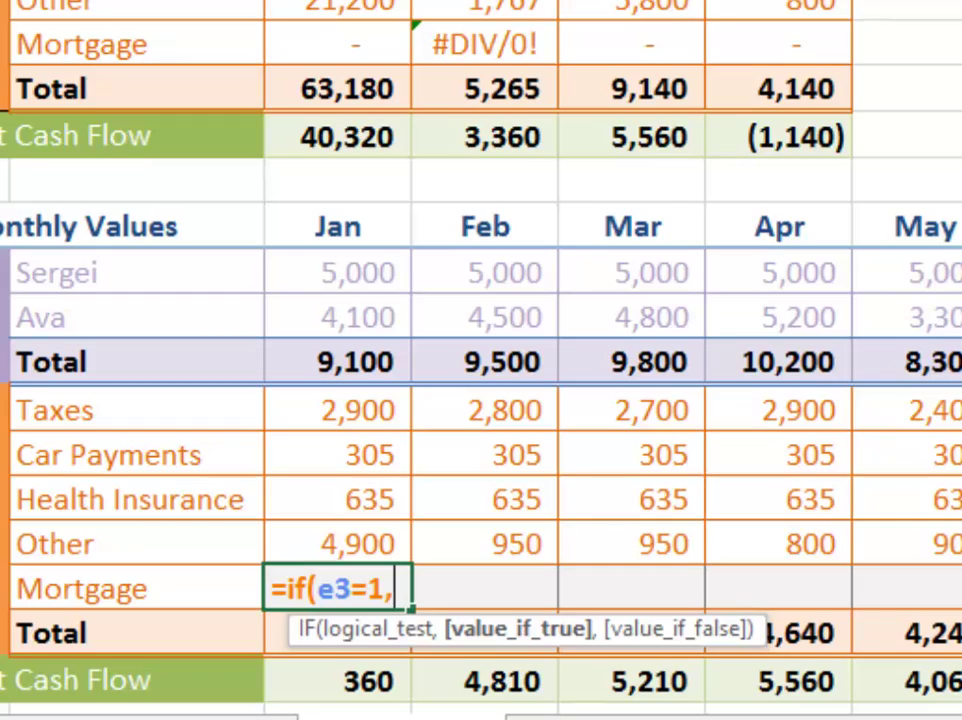
- Complete the IF formula with Plan 1's payment K8 as the true value and Plan 2's payment K16 as the false value
scroll(480, 360, up, 1)
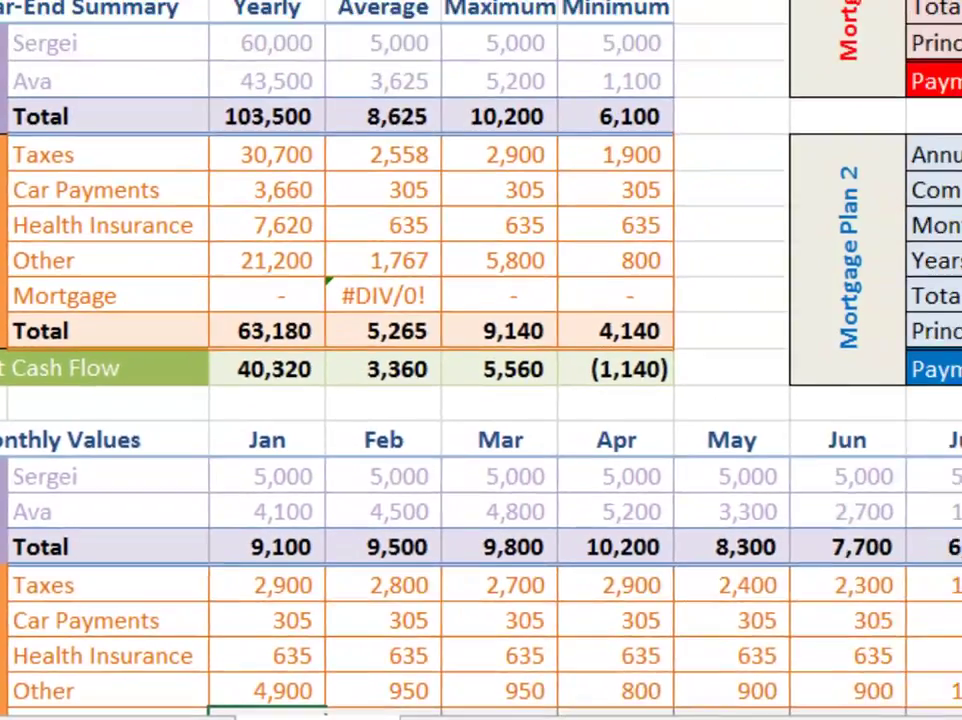
click(908, 273)
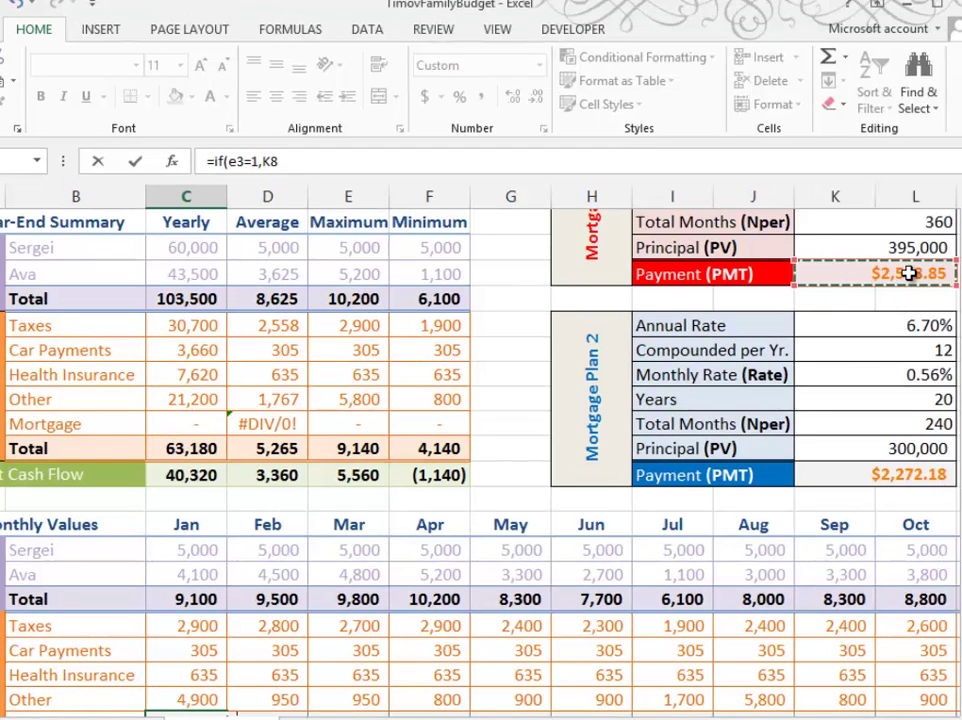
text(,)
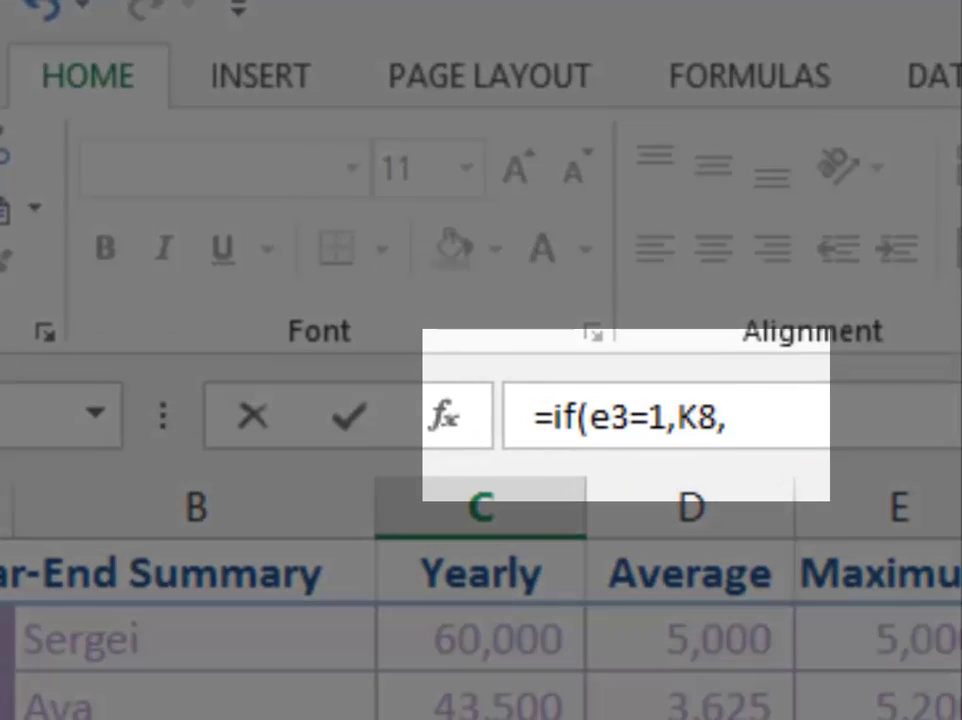
text(K16)
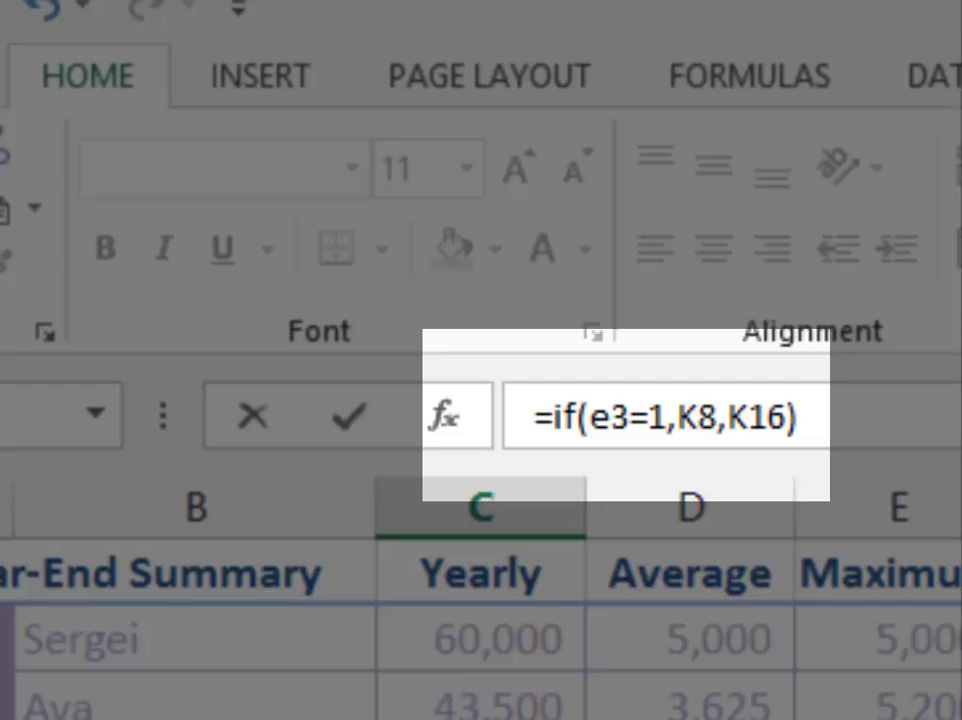
- Make all references in January's Mortgage formula absolute and enter it as =IF($E$3=1,$K$8,$K$16)
click(786, 412)
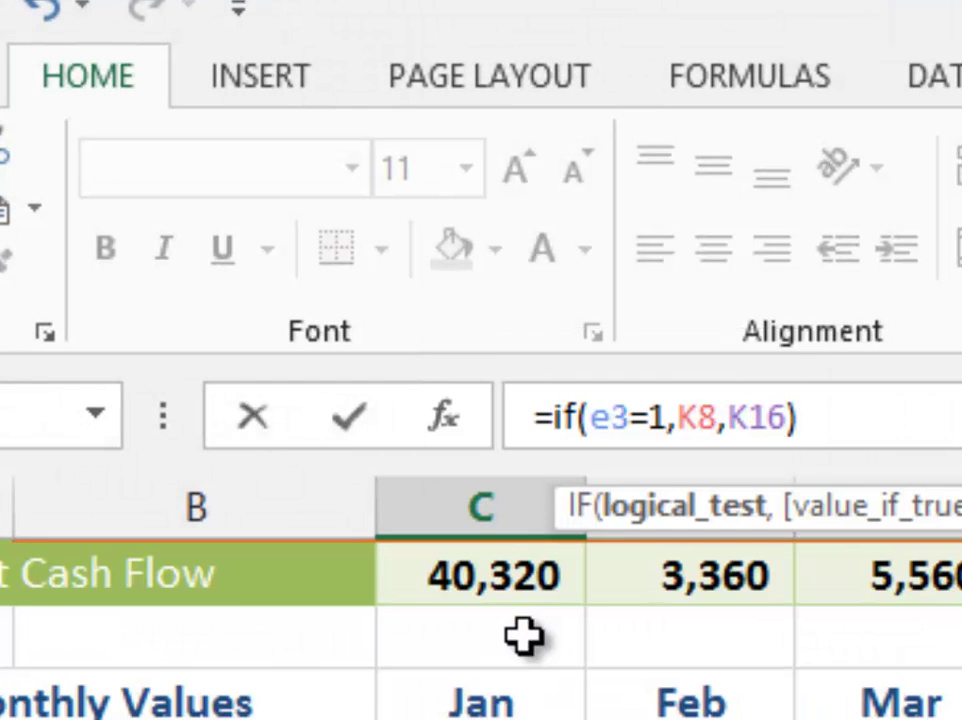
key(F4)
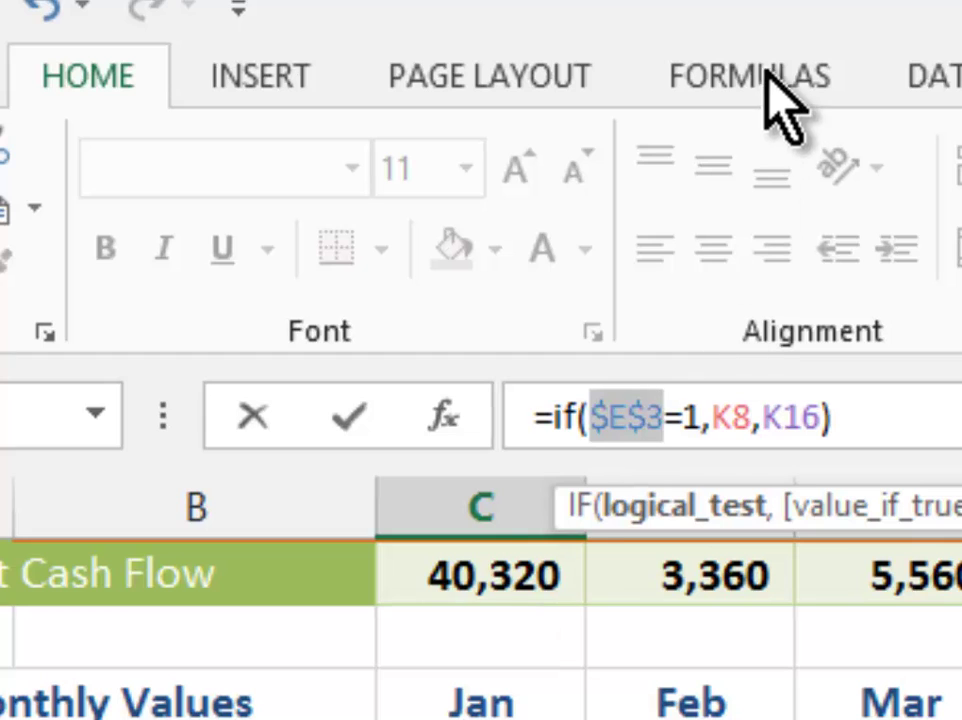
click(730, 430)
click(735, 418)
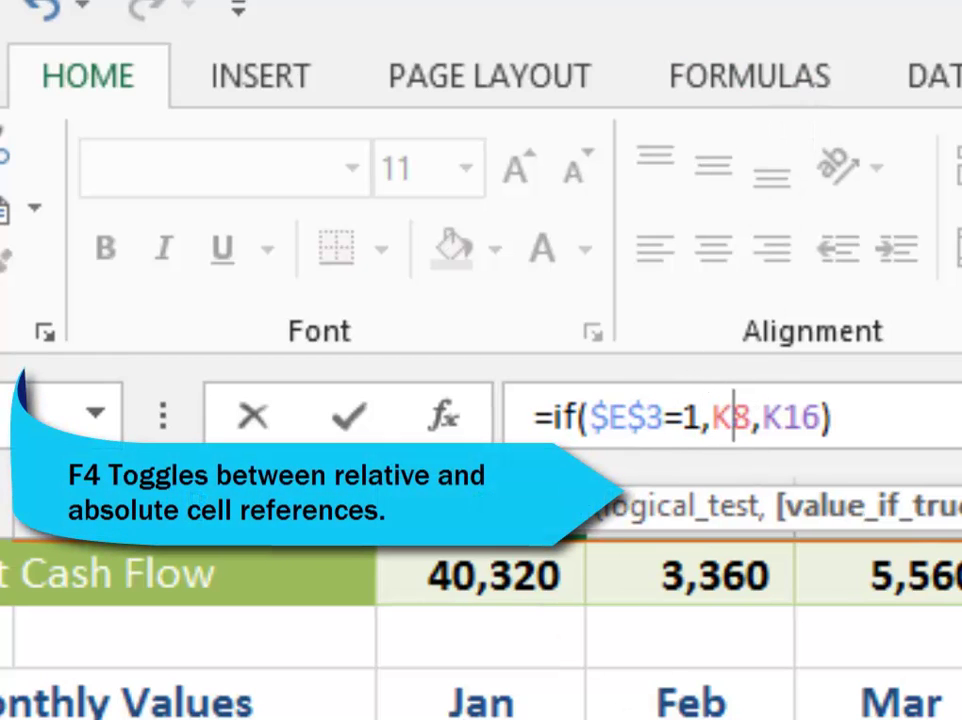
key(F4)
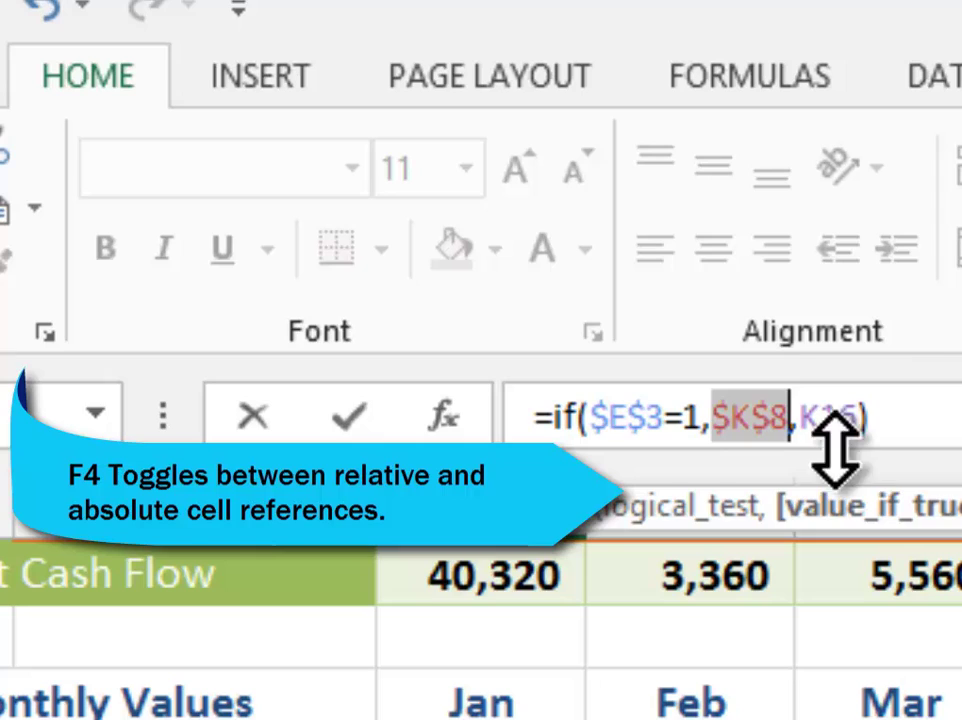
click(840, 415)
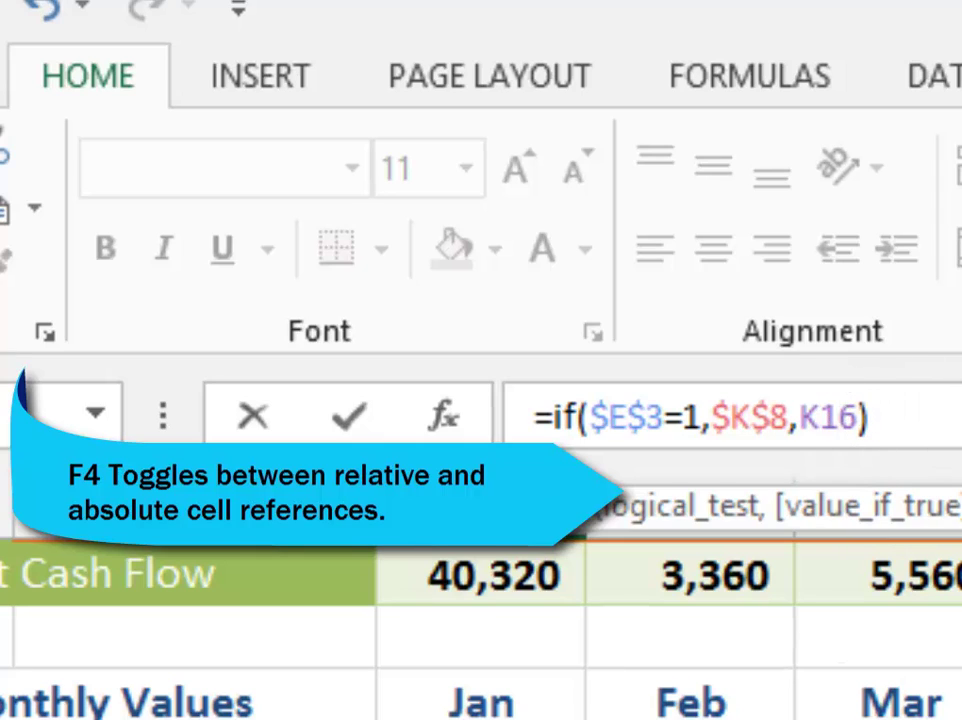
key(F4)
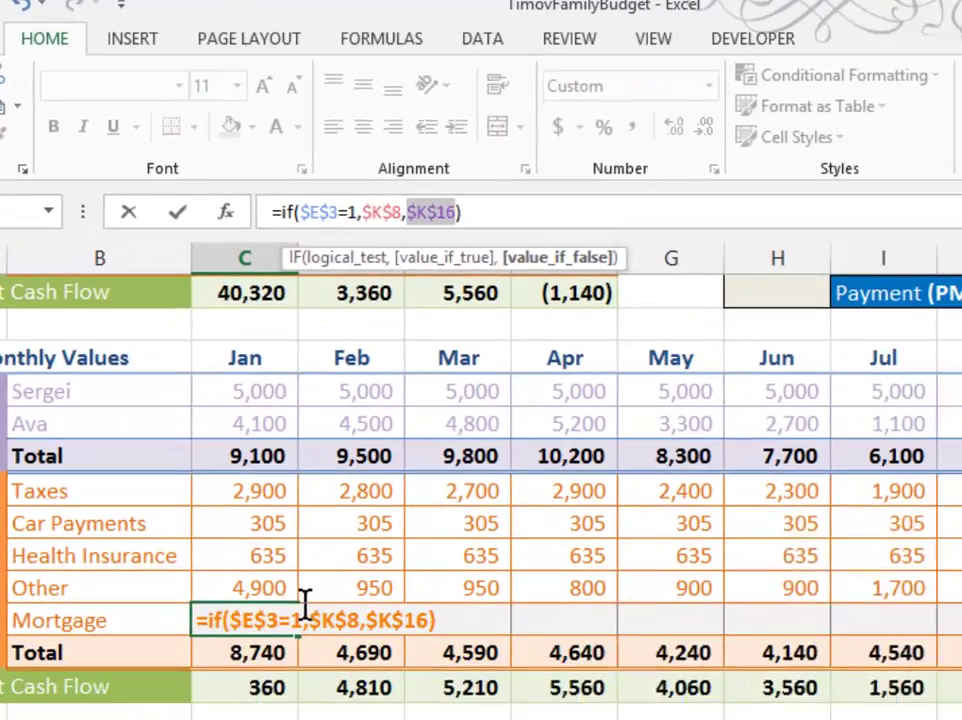
key(Return)
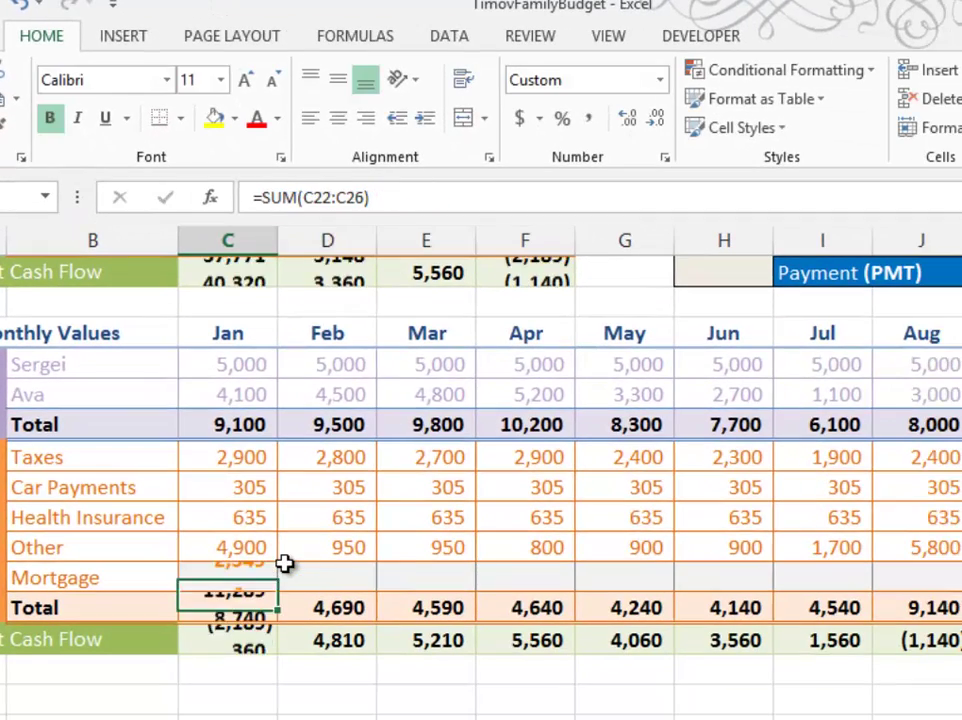
- Copy January's Mortgage formula from C26 across the remaining months through December
click(228, 576)
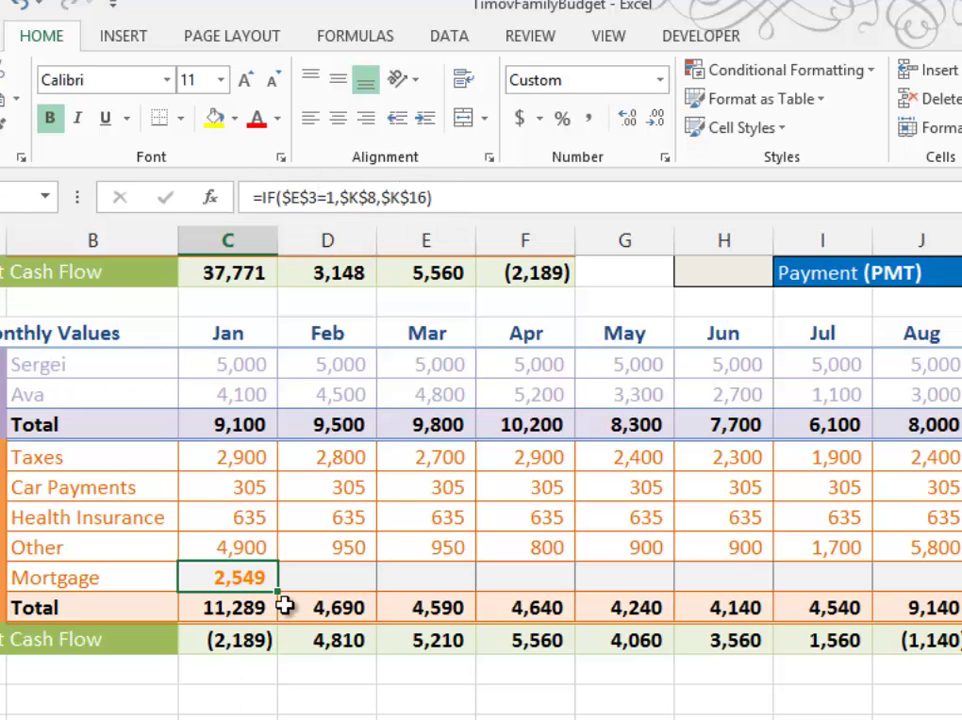
drag(276, 591, 955, 580)
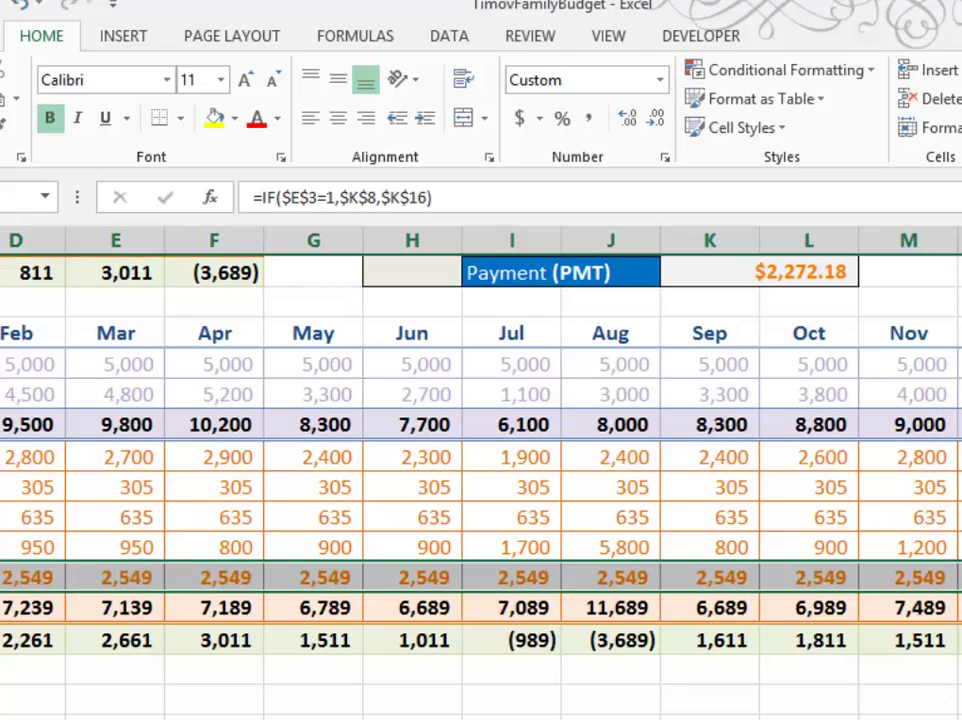
scroll(429, 541, left, 3)
- Compare the Mortgage formulas for January and February to check their absolute references
click(311, 578)
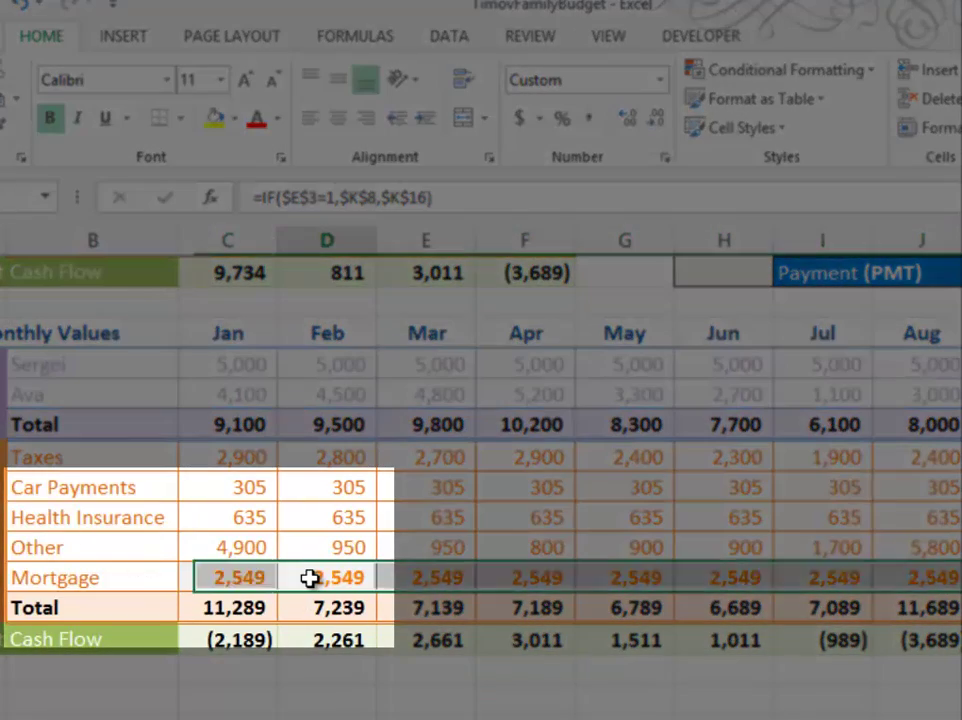
click(253, 578)
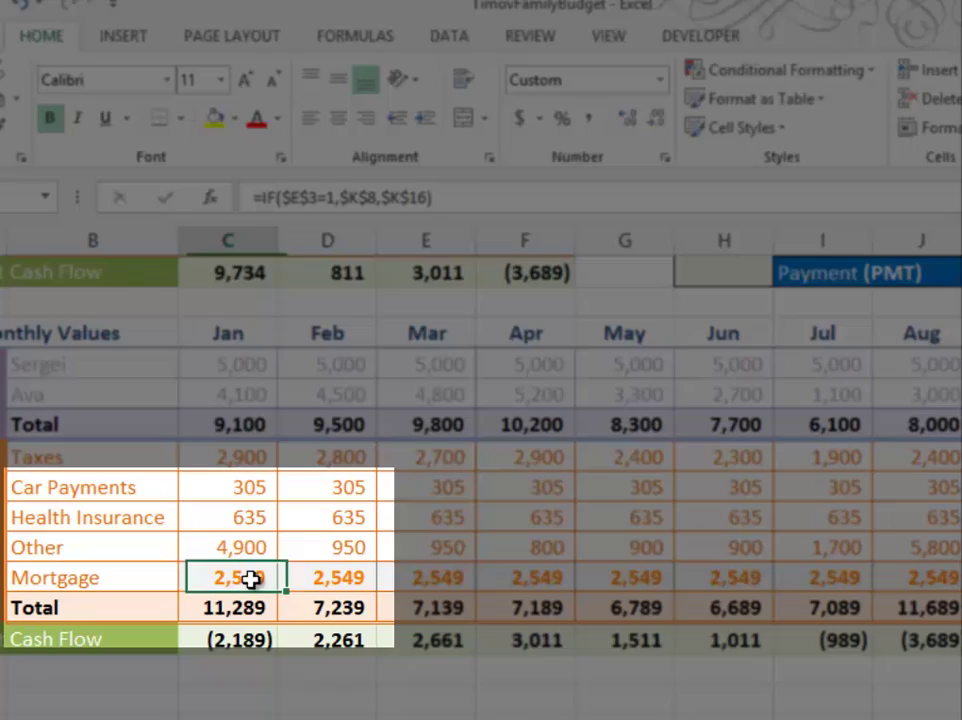
click(311, 577)
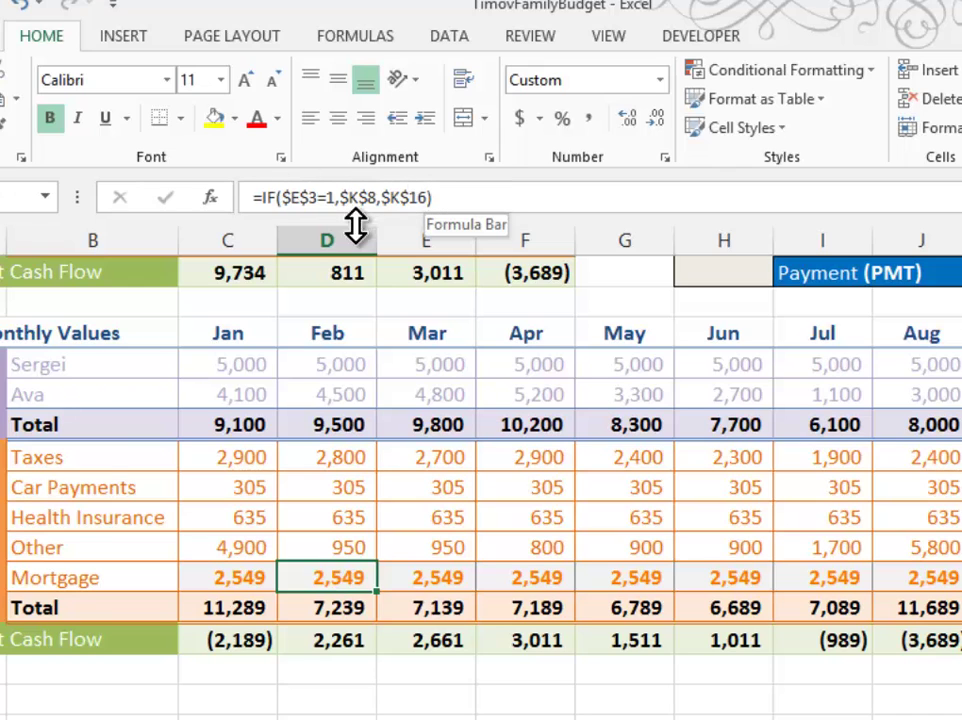
- Set the chosen mortgage plan in E3 to 2 and inspect the yearly Net Cash Flow
scroll(360, 450, up, 5)
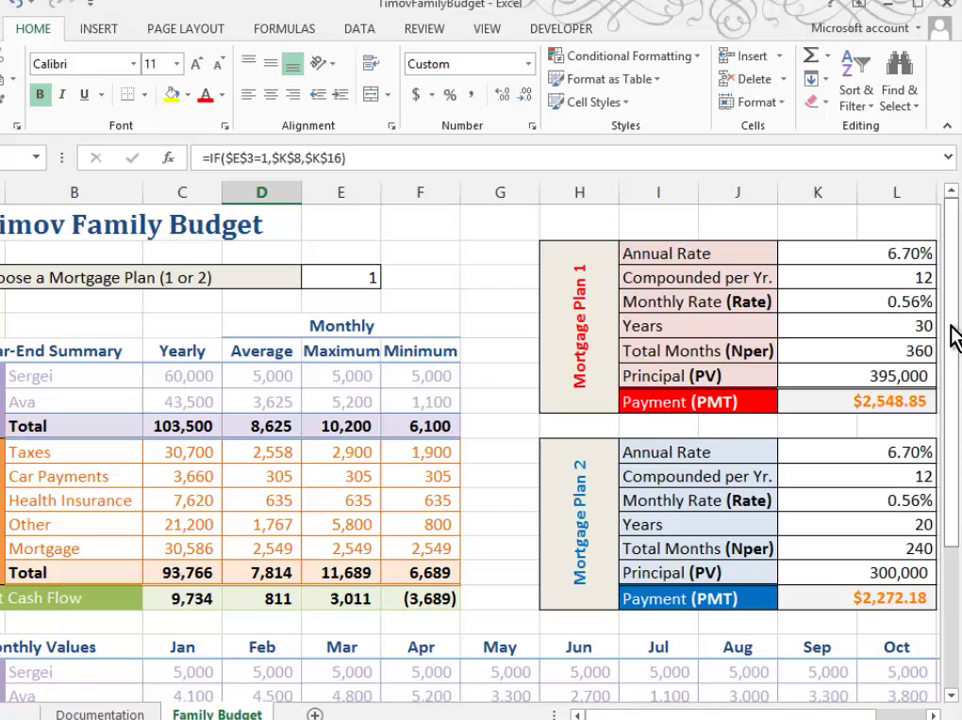
drag(952, 362, 952, 398)
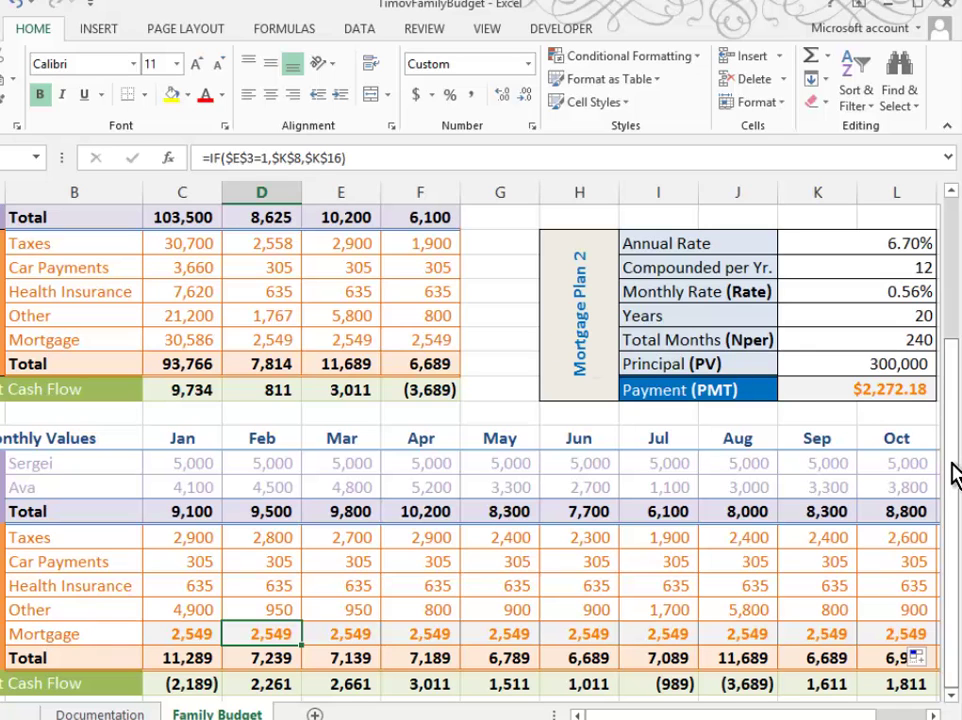
drag(954, 348, 952, 300)
click(313, 281)
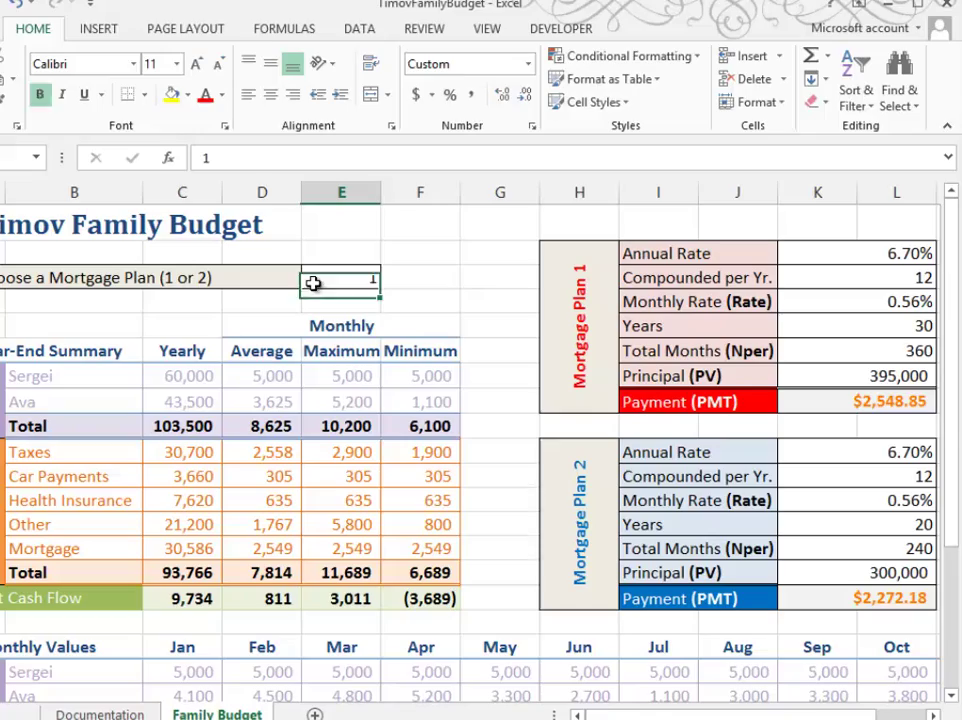
text(2)
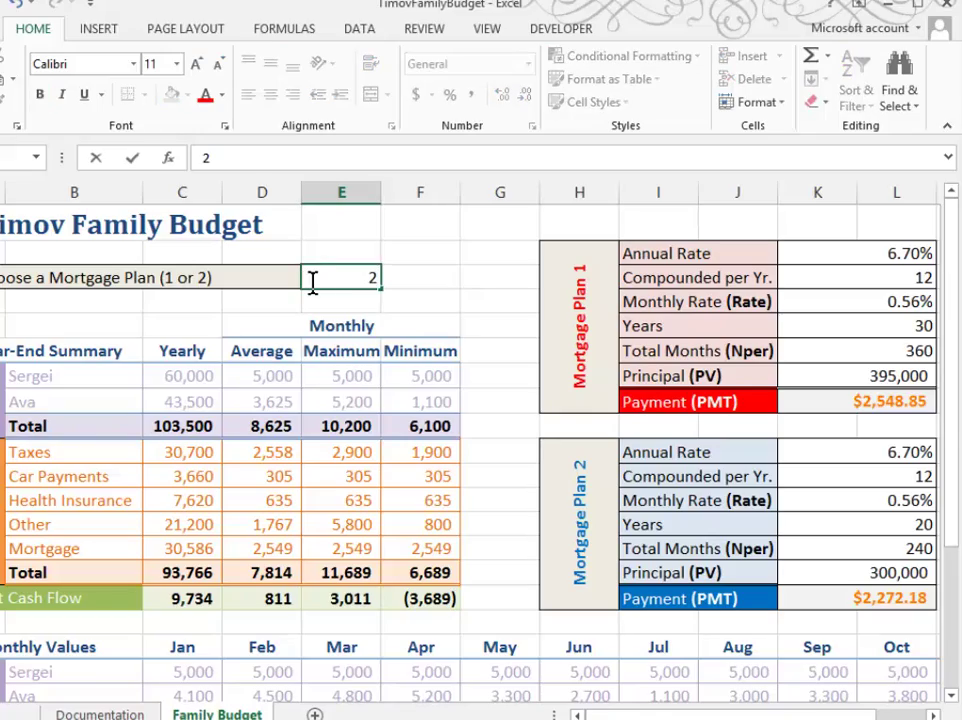
key(Return)
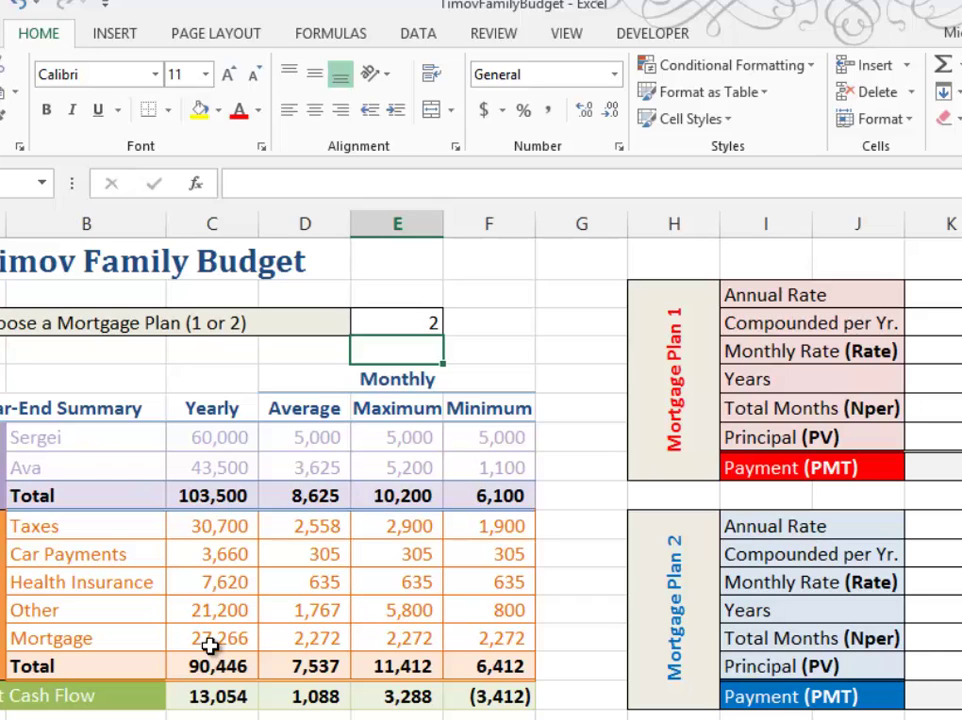
click(220, 696)
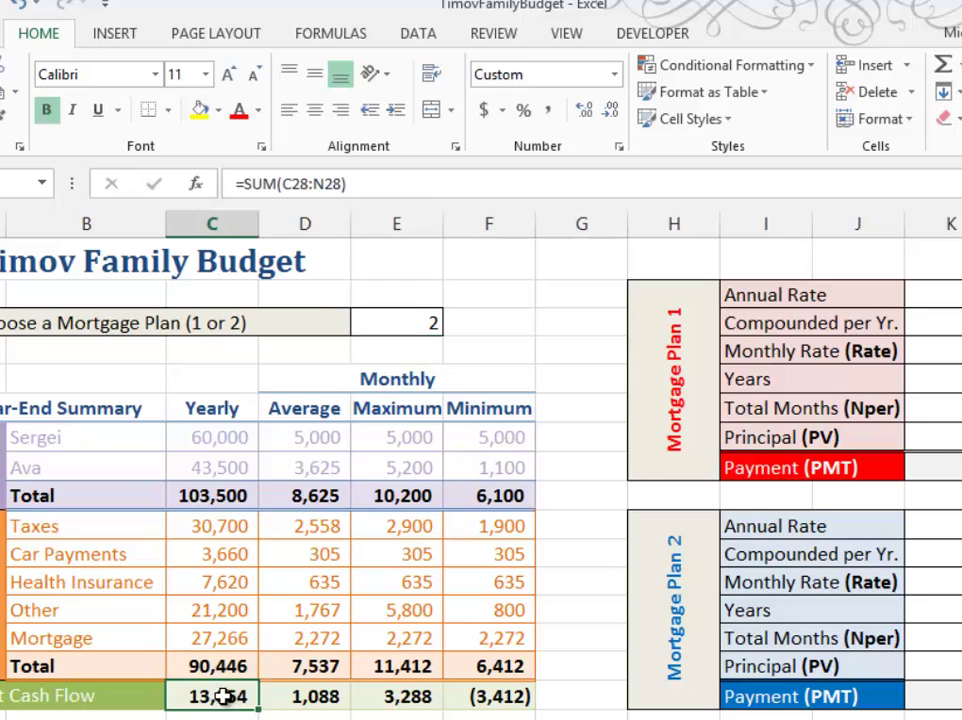